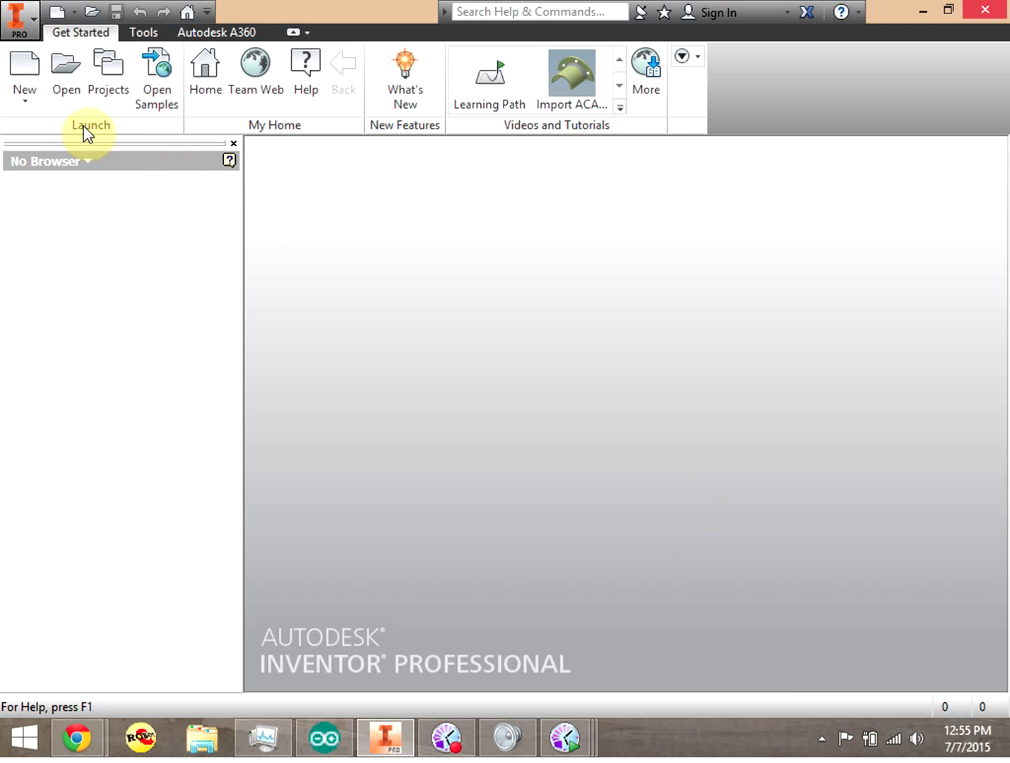
# Step: Create a new part and start a 2D sketch on the XZ plane
pyautogui.click(26, 98)
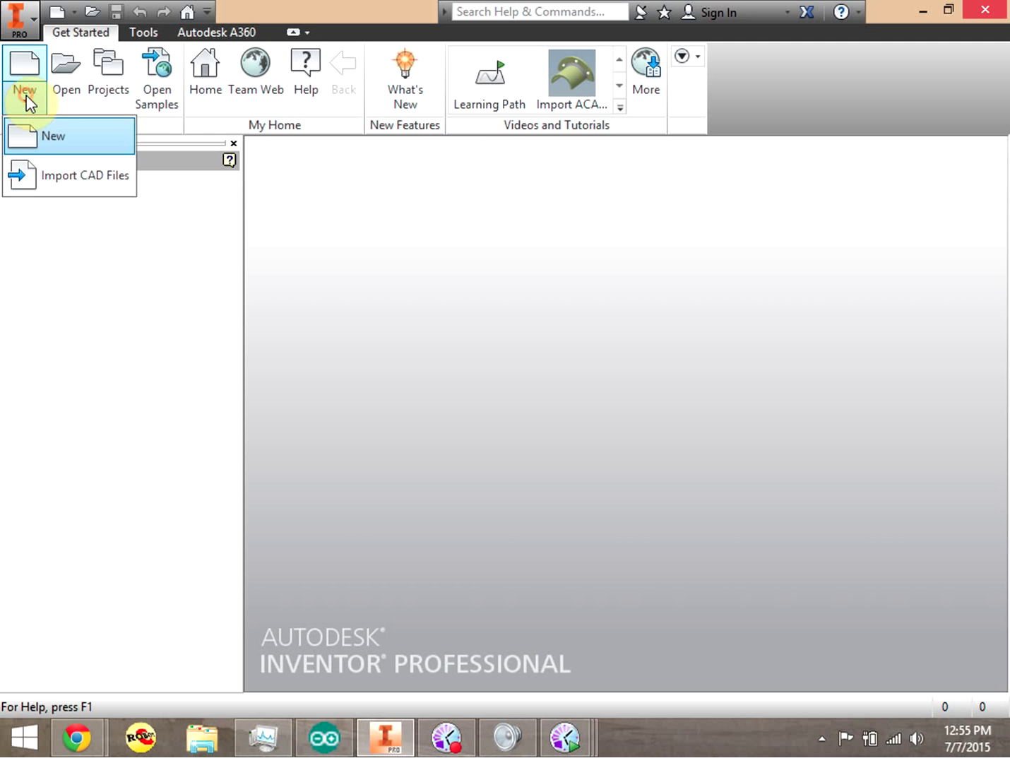
pyautogui.click(72, 16)
pyautogui.click(124, 122)
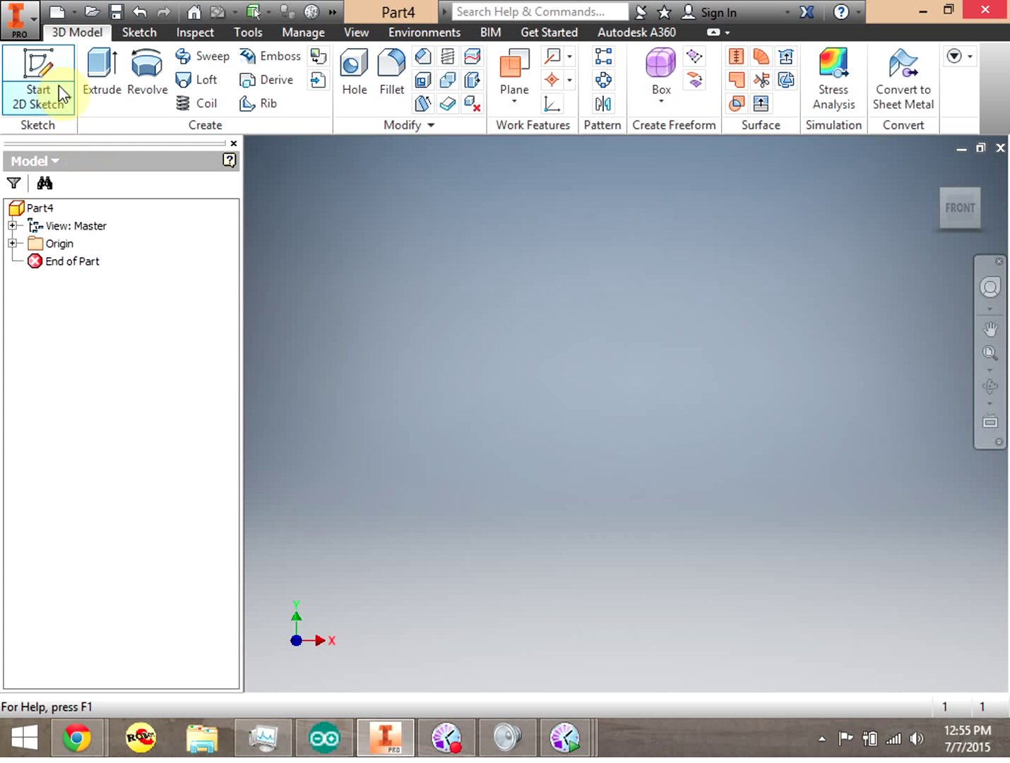
pyautogui.click(50, 67)
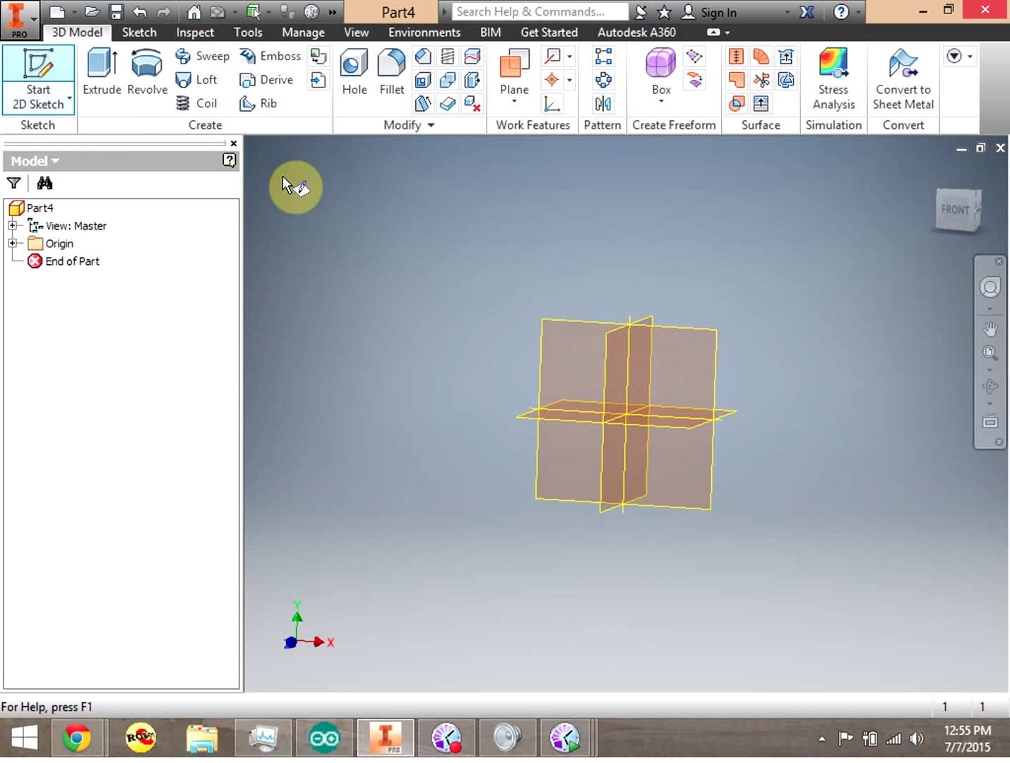
pyautogui.click(616, 436)
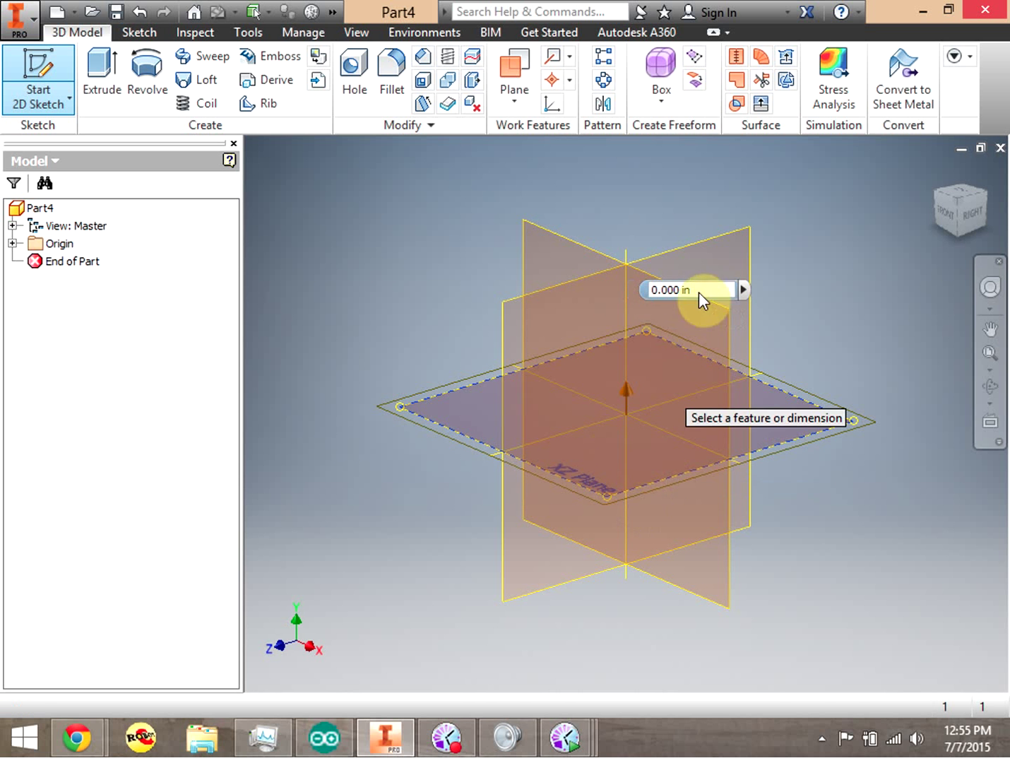
pyautogui.click(655, 325)
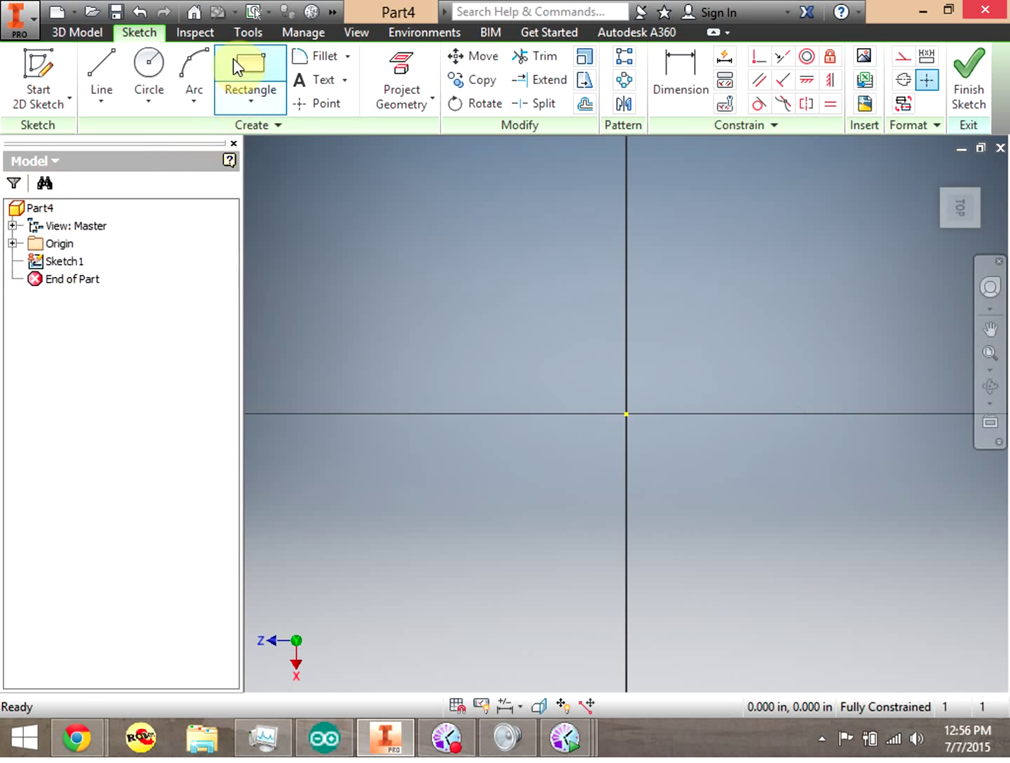
# Step: Sketch a two-point rectangle about 1 in wide enclosing the sketch origin
pyautogui.click(252, 77)
pyautogui.click(444, 262)
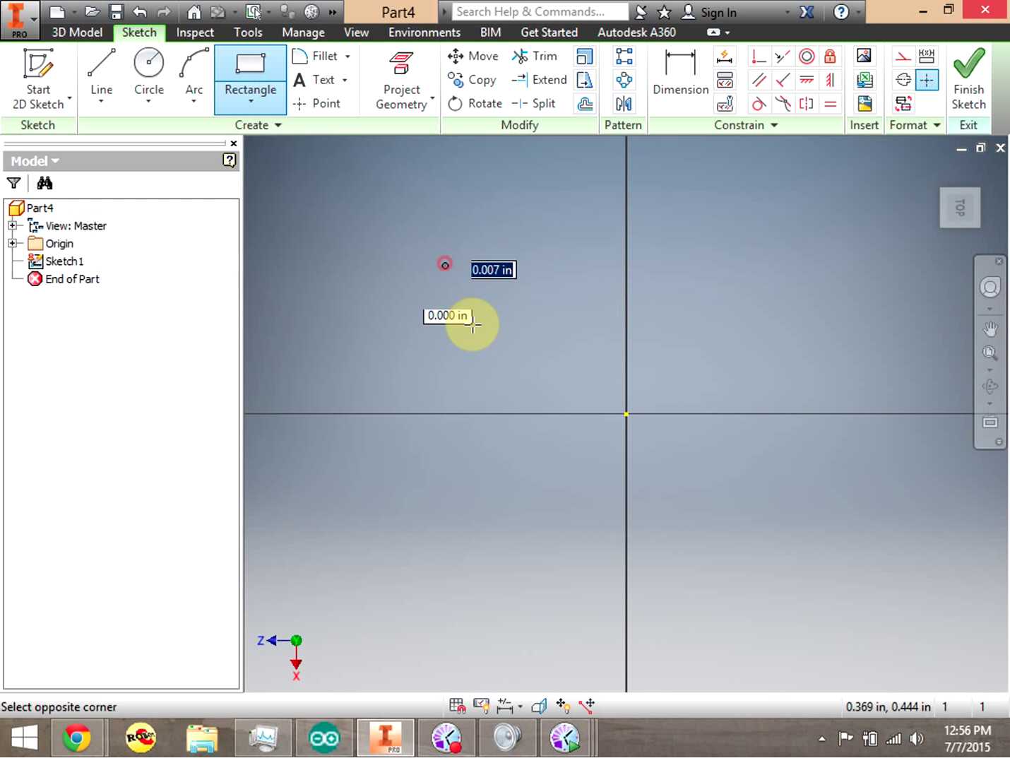
pyautogui.click(853, 538)
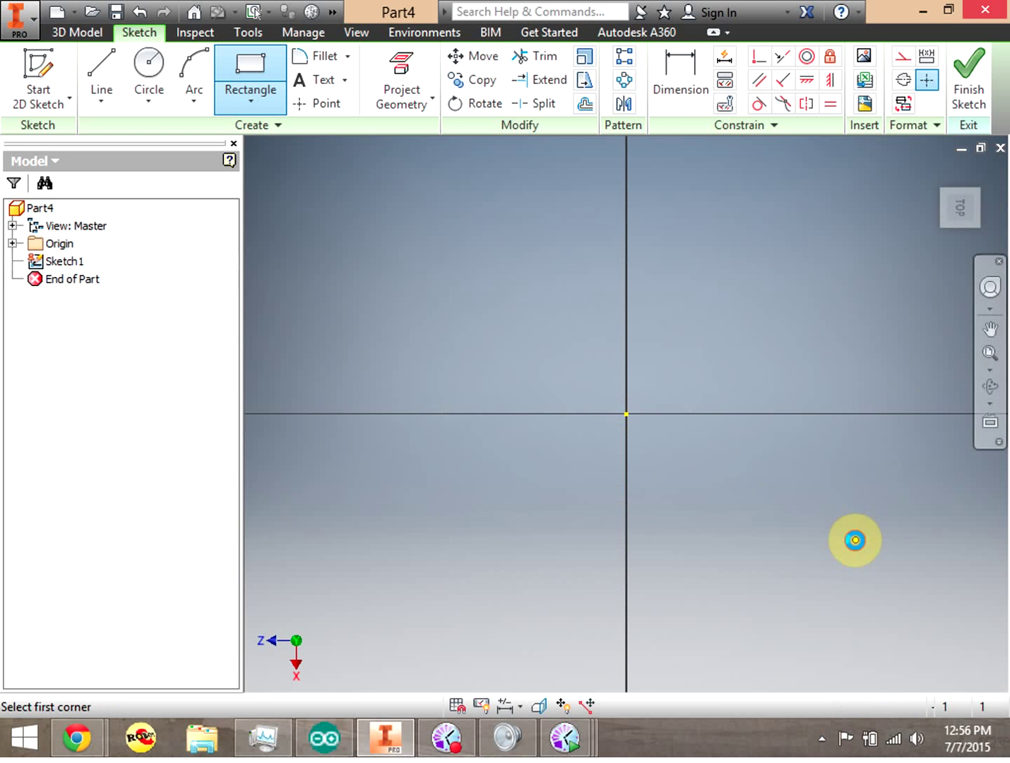
# Step: Dimension the rectangle's upper edge and set its length to 2 in
pyautogui.click(684, 82)
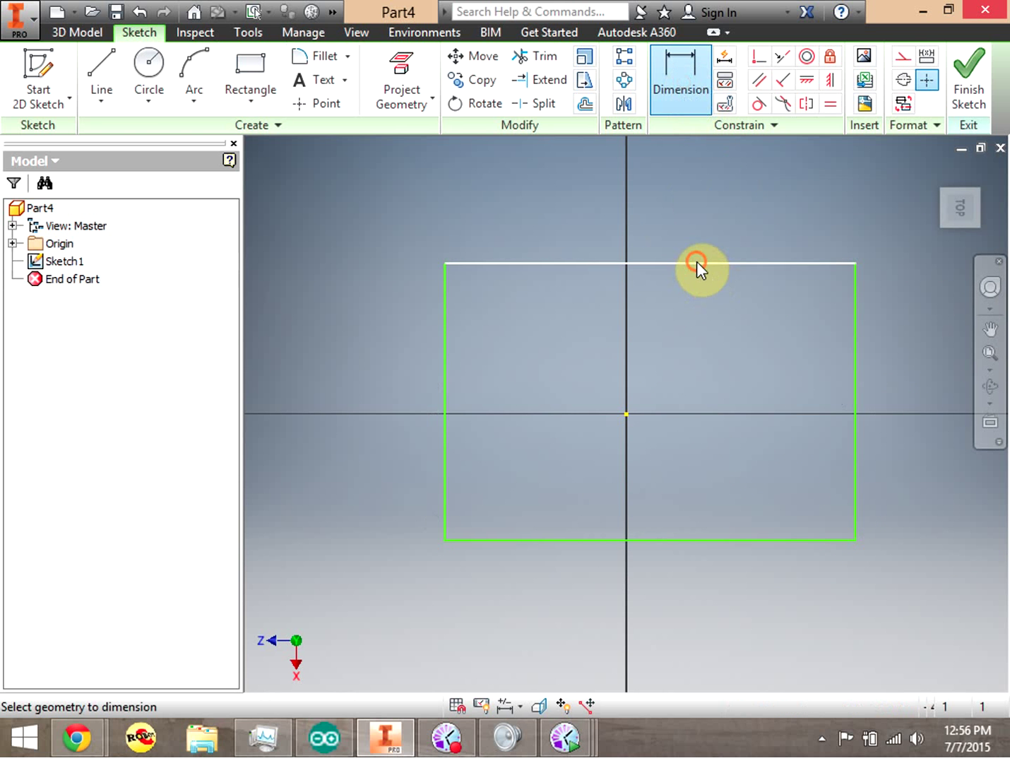
pyautogui.click(696, 263)
pyautogui.click(678, 211)
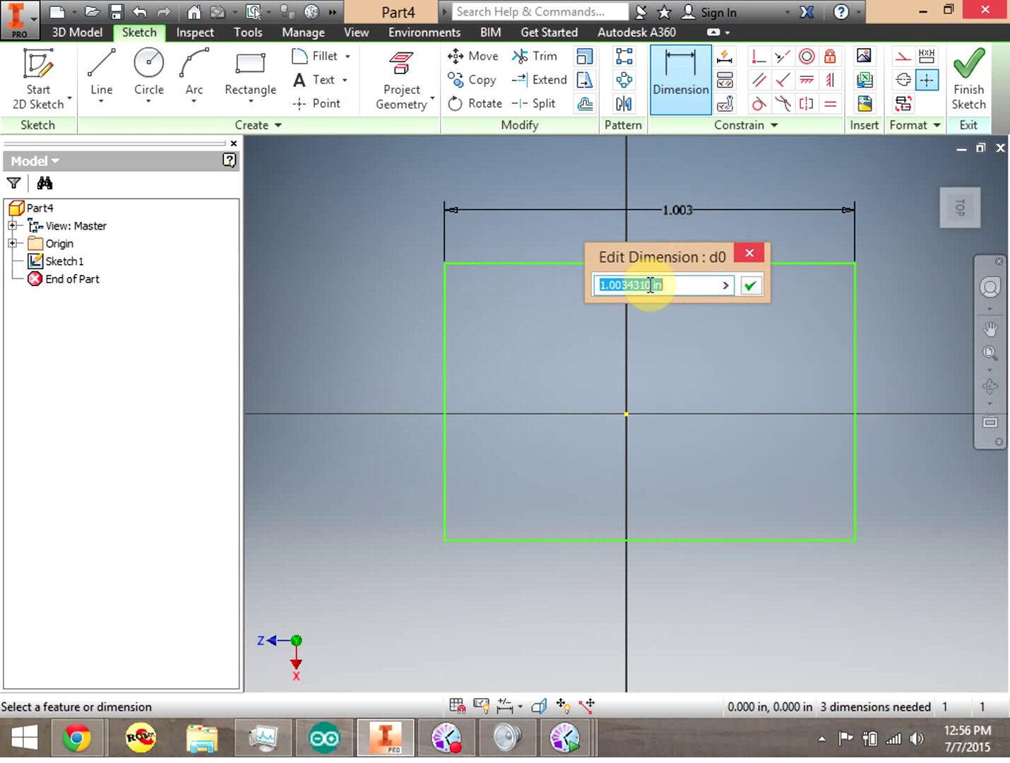
pyautogui.write('2')
pyautogui.press('Return')
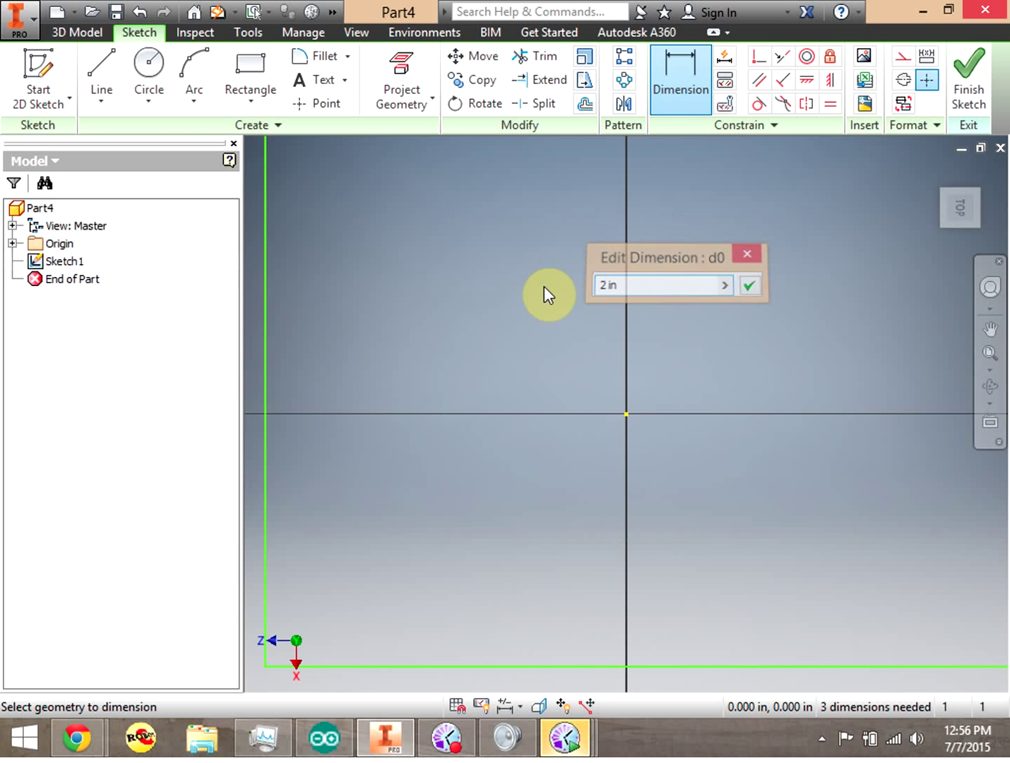
pyautogui.click(990, 353)
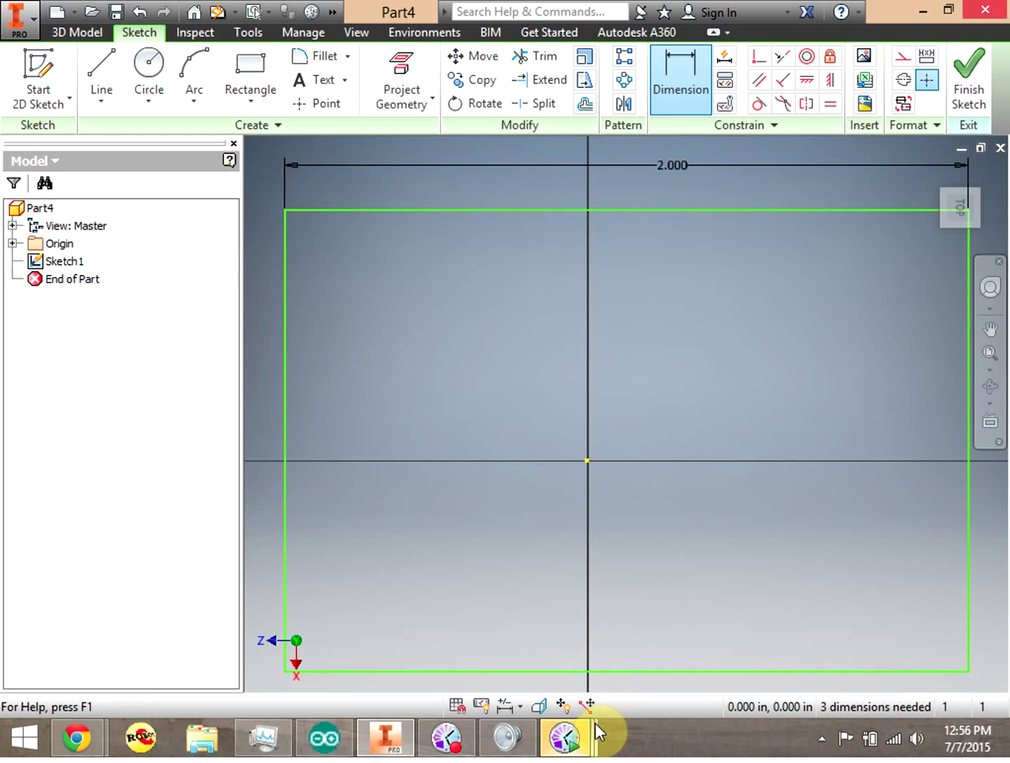
pyautogui.moveTo(445, 744)
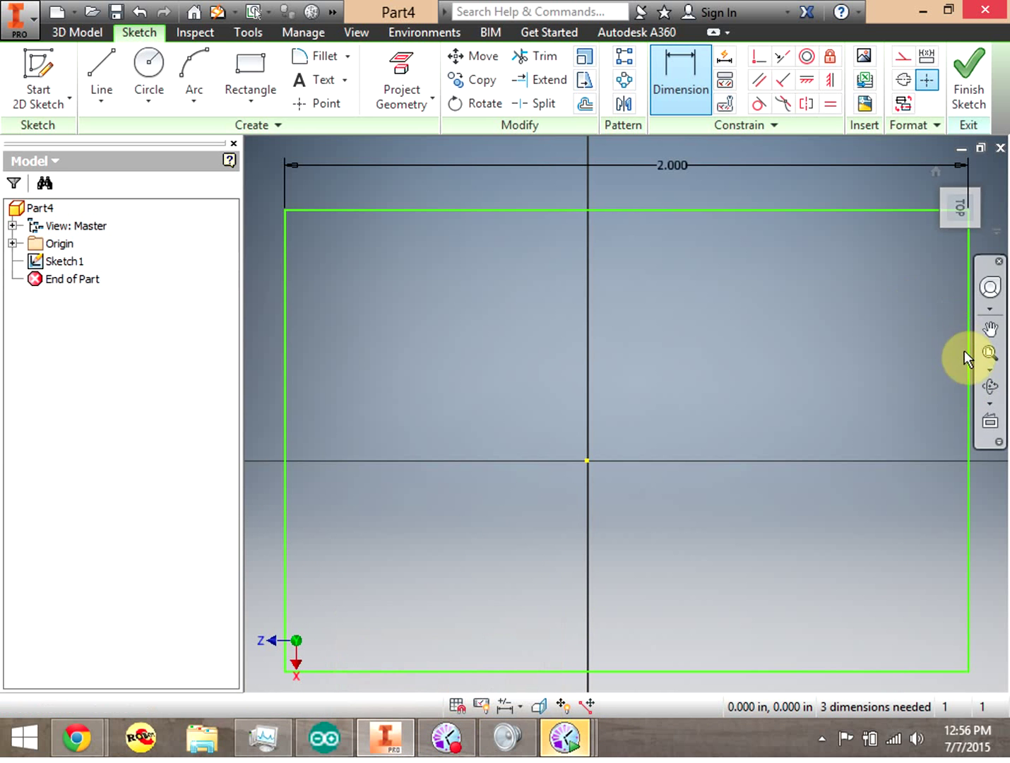
# Step: Dimension the rectangle's left edge and set its height to 1 in
pyautogui.click(285, 409)
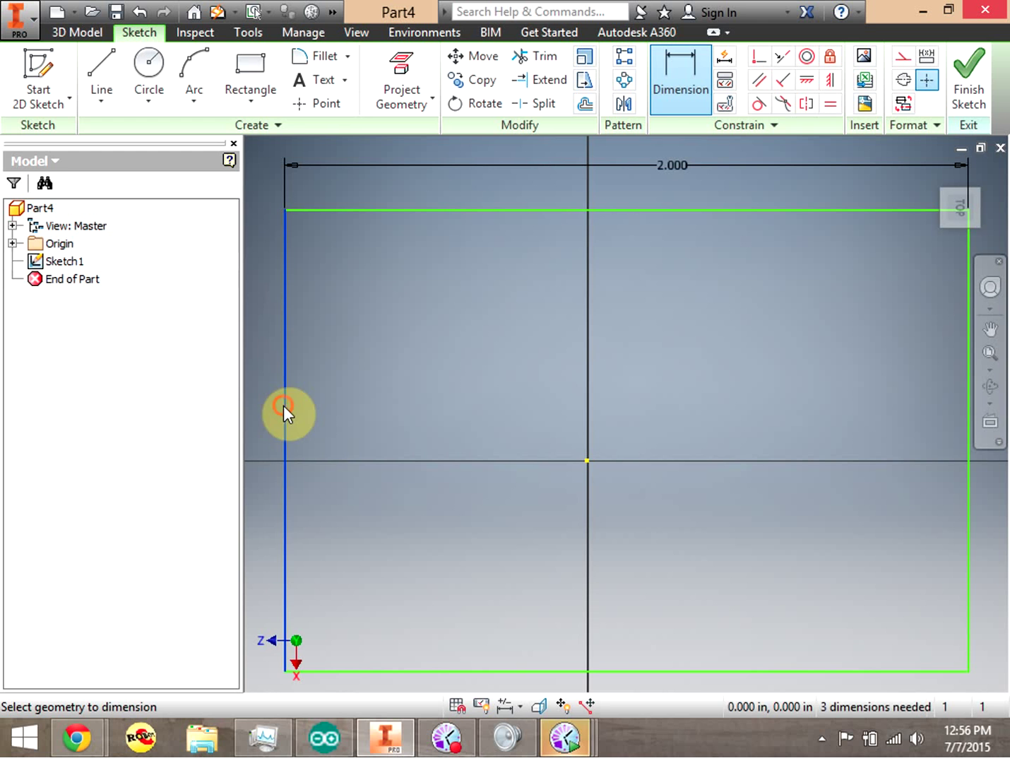
pyautogui.click(265, 410)
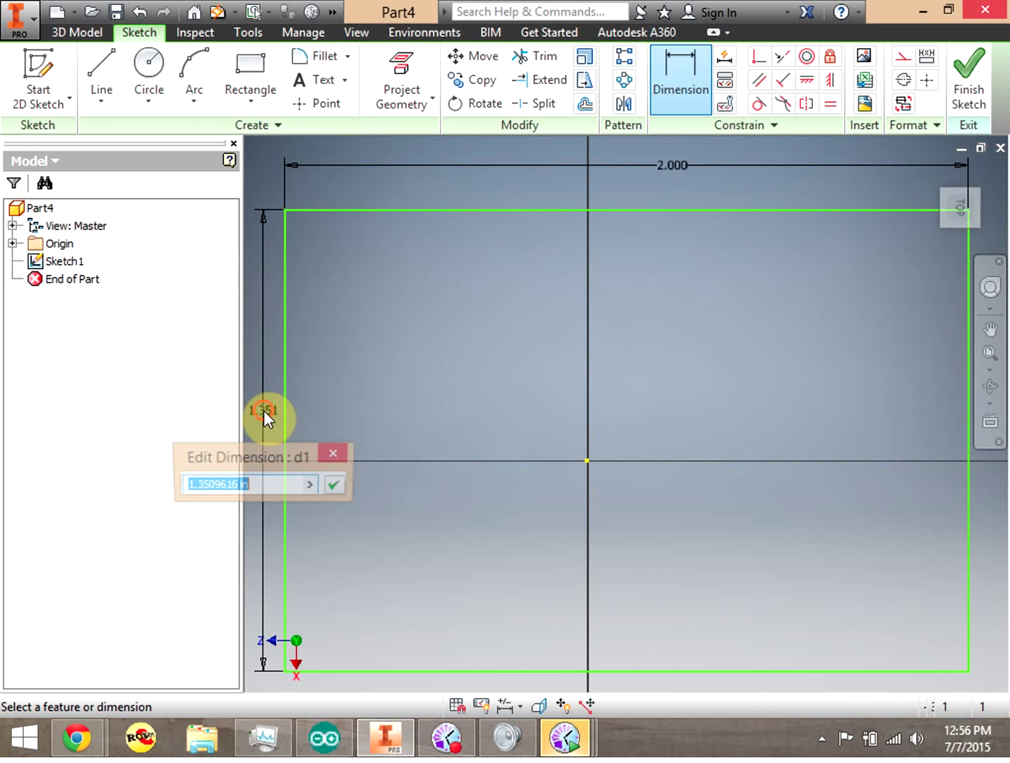
pyautogui.moveTo(237, 489); pyautogui.dragTo(93, 492)
pyautogui.write('1')
pyautogui.click(337, 488)
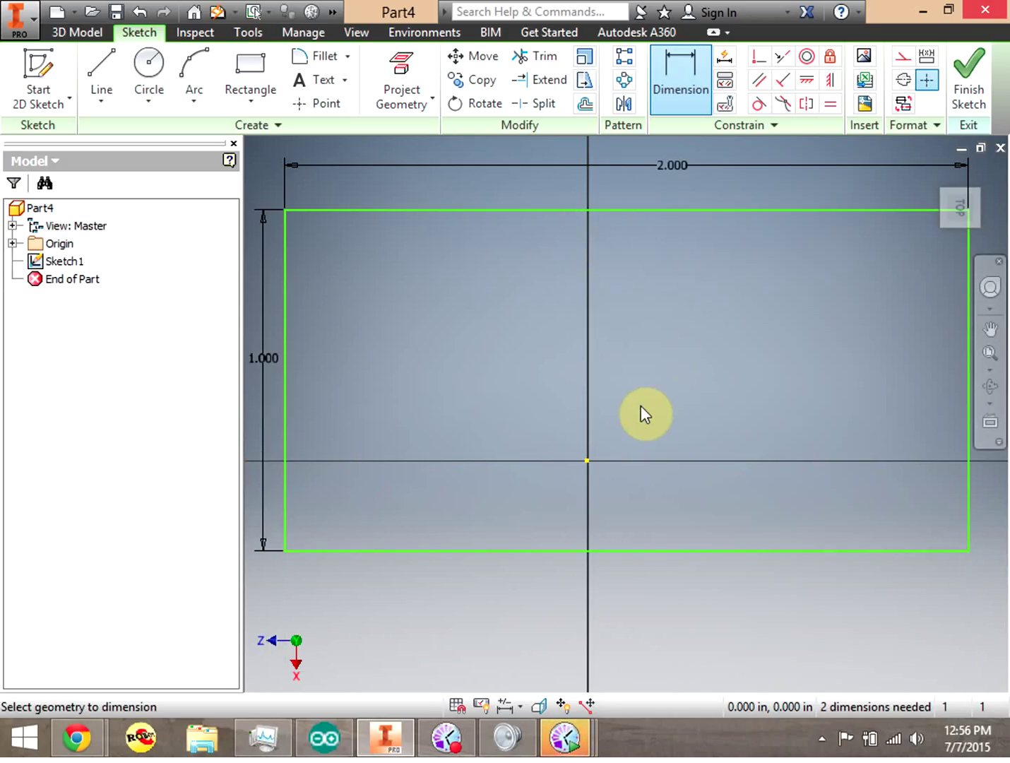
# Step: Sketch a circle about 0.445 in in diameter at the middle of the rectangle, aligned with its edge midpoints
pyautogui.click(152, 65)
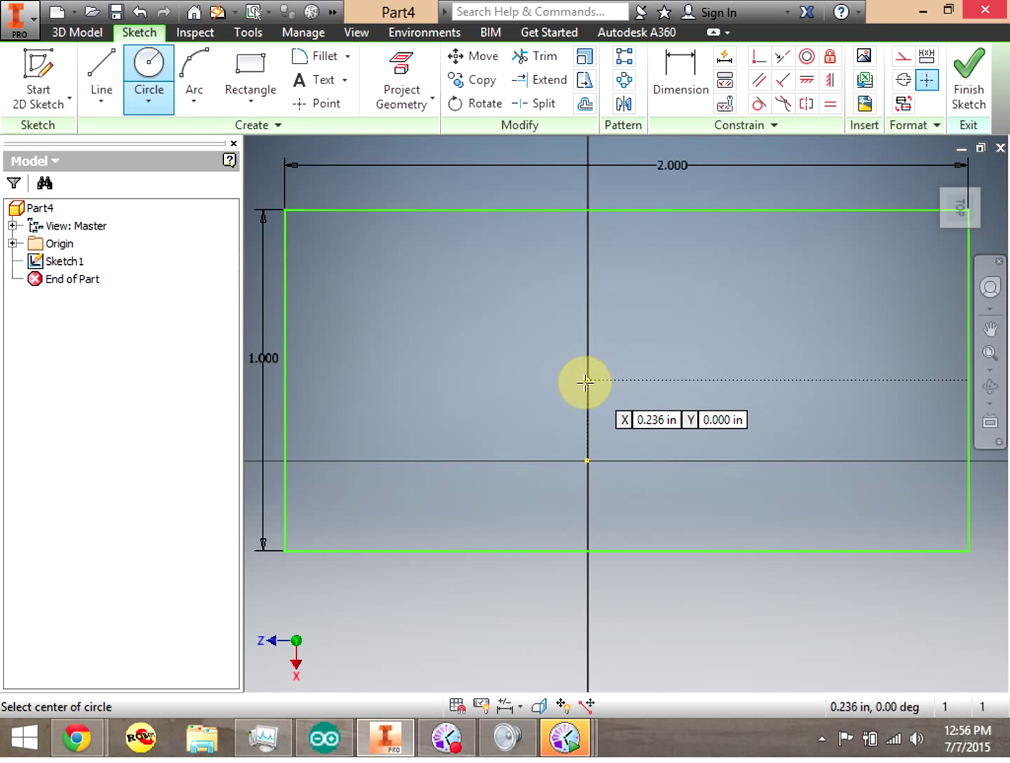
pyautogui.click(628, 381)
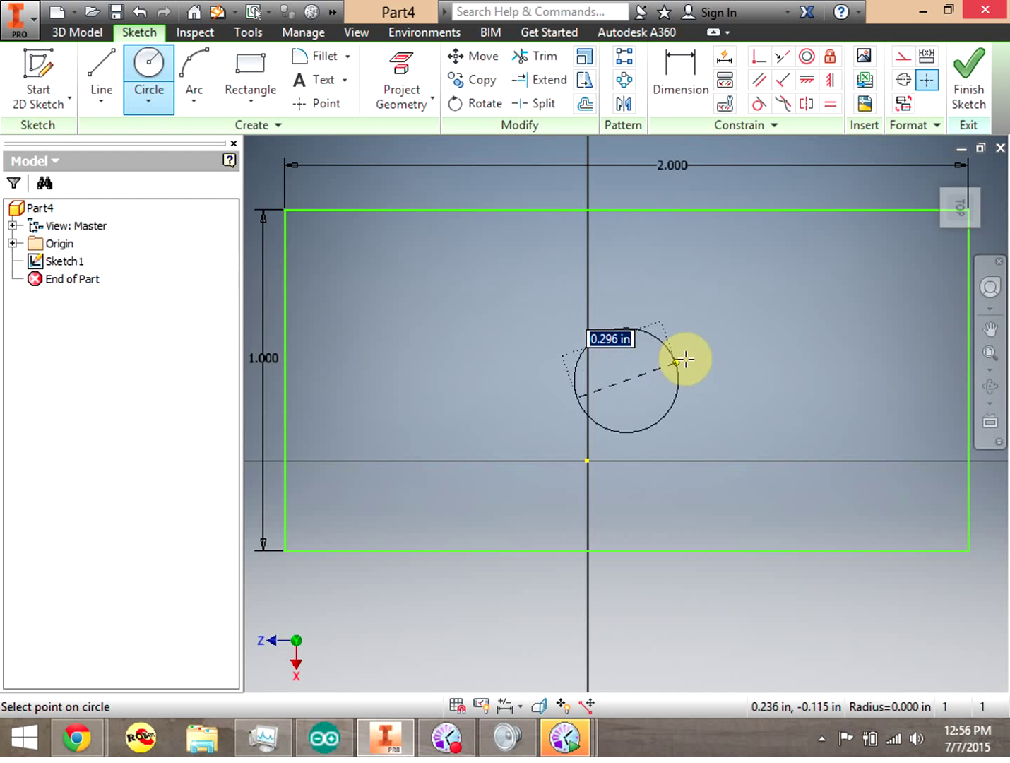
pyautogui.click(698, 355)
# Step: Dimension the circle and set its diameter to 0.5 in
pyautogui.click(680, 76)
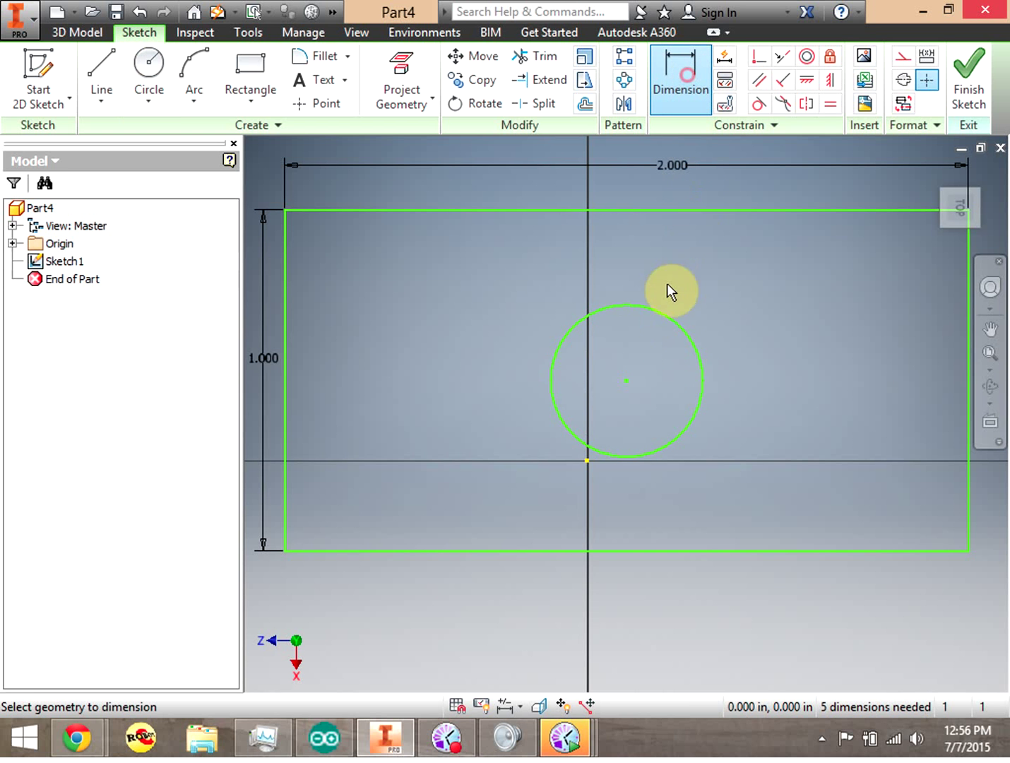
pyautogui.click(673, 317)
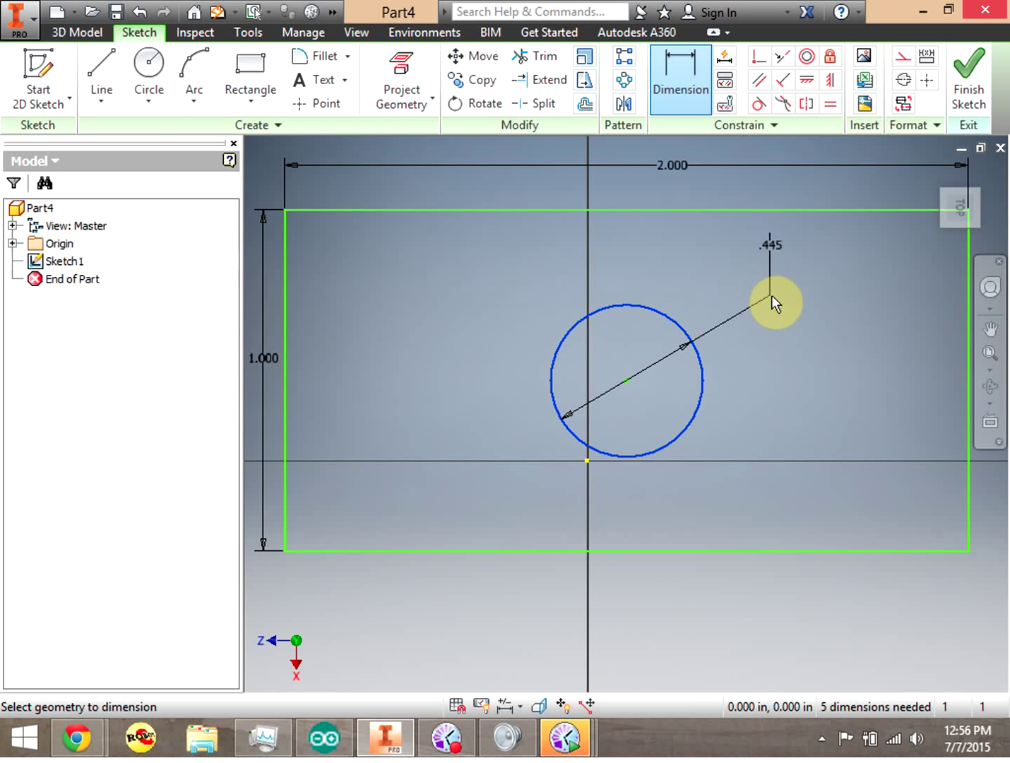
pyautogui.click(806, 287)
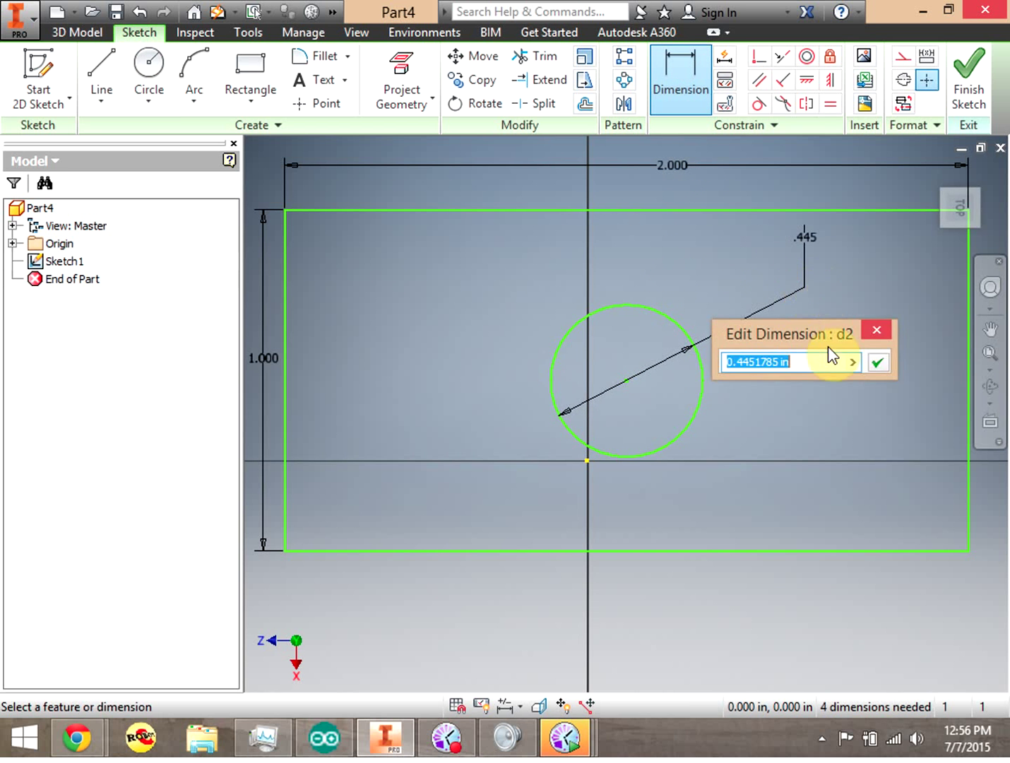
pyautogui.click(775, 362)
pyautogui.moveTo(775, 362); pyautogui.dragTo(688, 363)
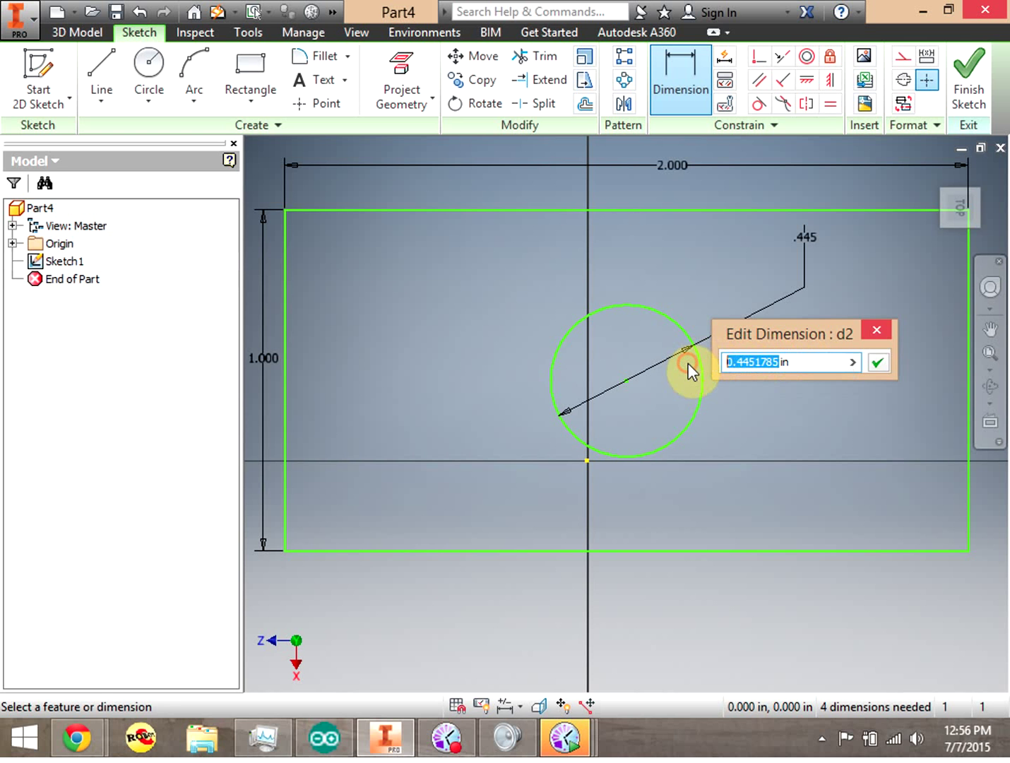
pyautogui.write('.5')
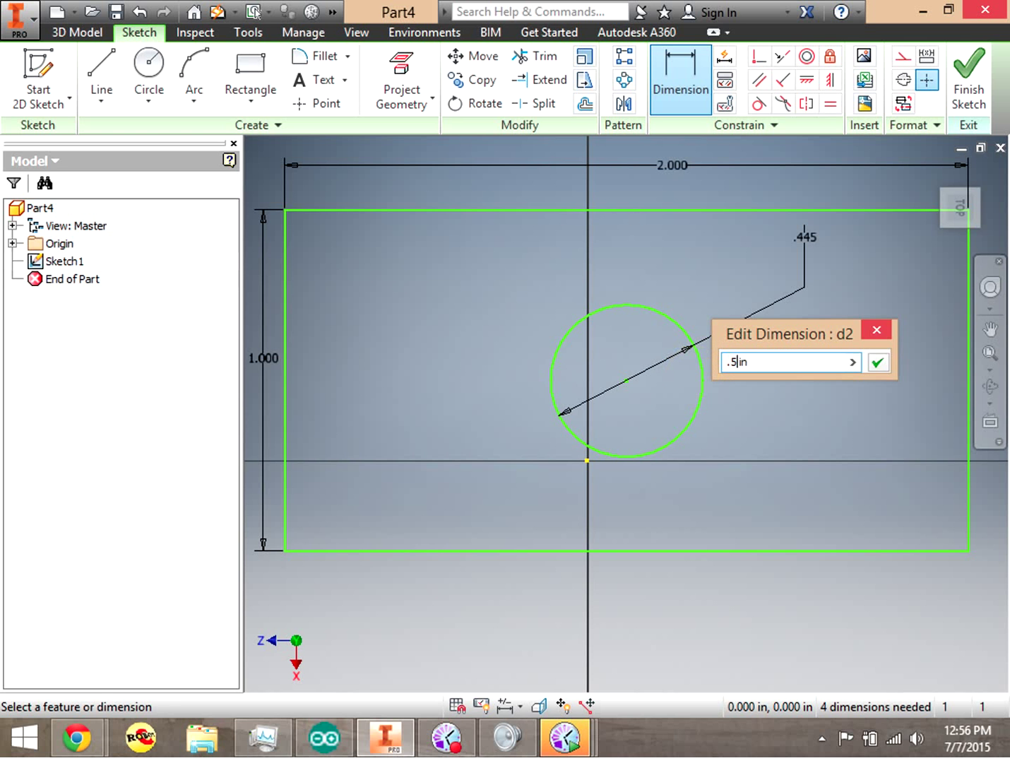
pyautogui.click(878, 363)
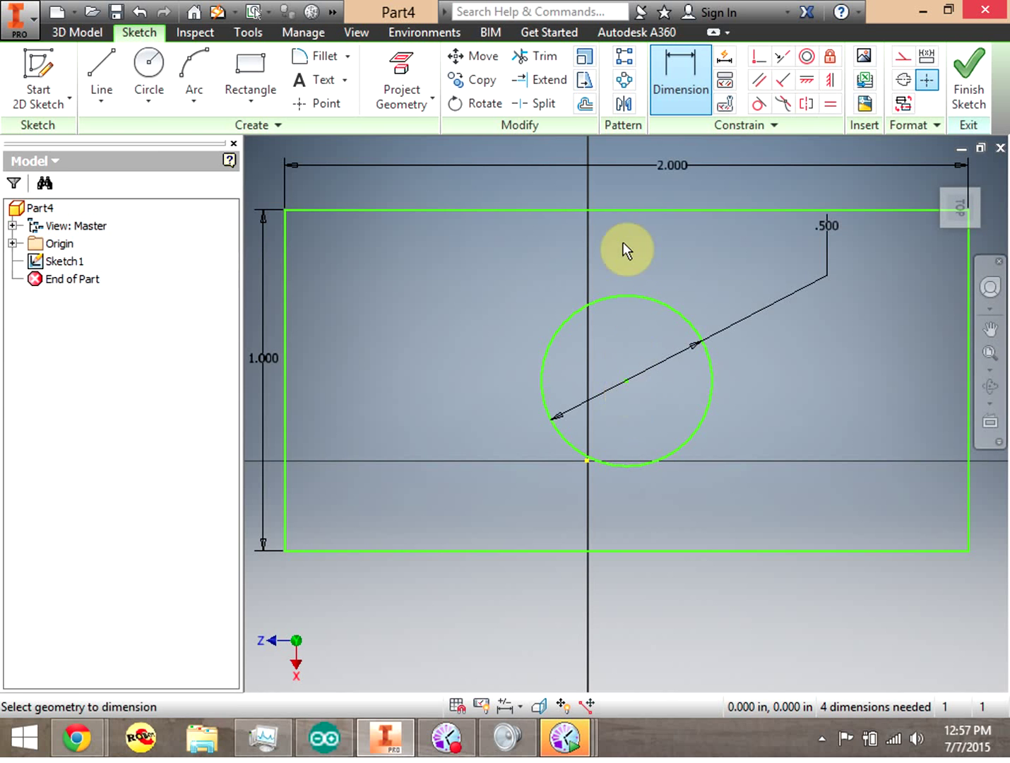
# Step: Dimension the vertical distance from the circle's centre to the rectangle's upper edge
pyautogui.click(635, 294)
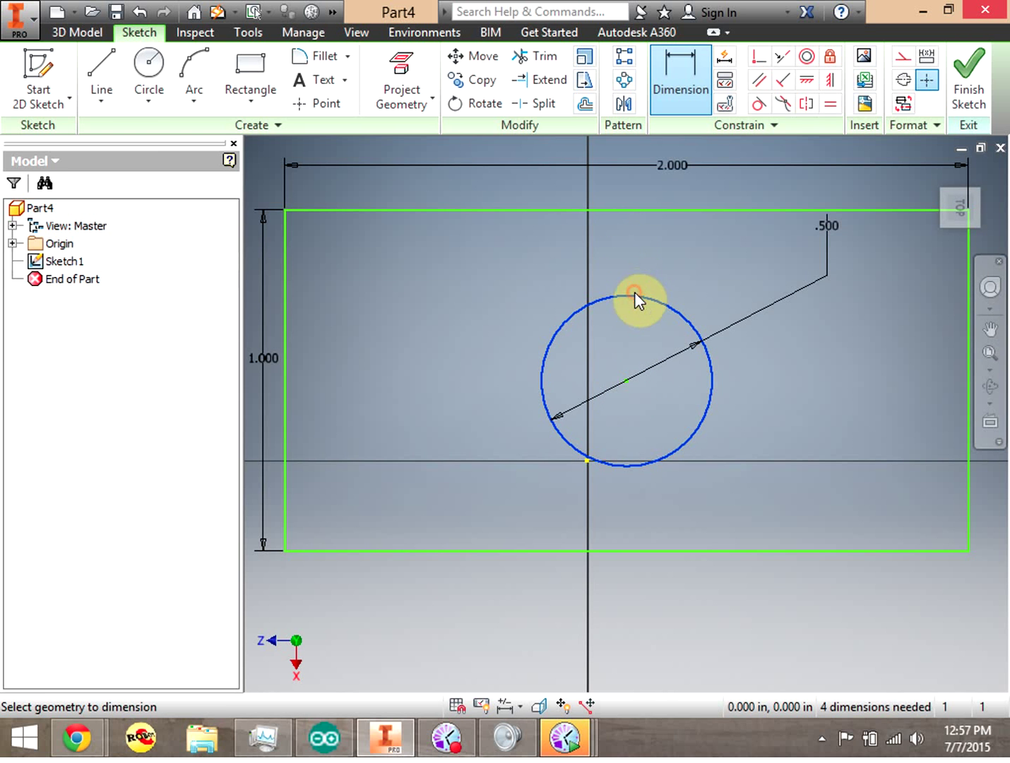
pyautogui.click(630, 210)
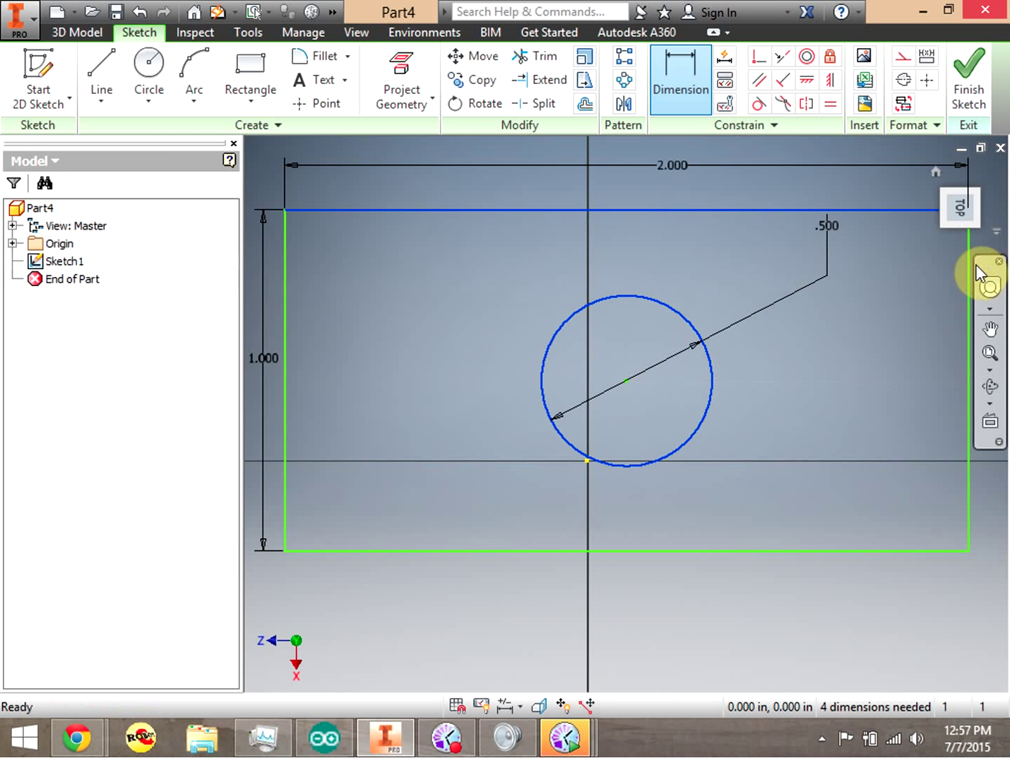
pyautogui.click(876, 287)
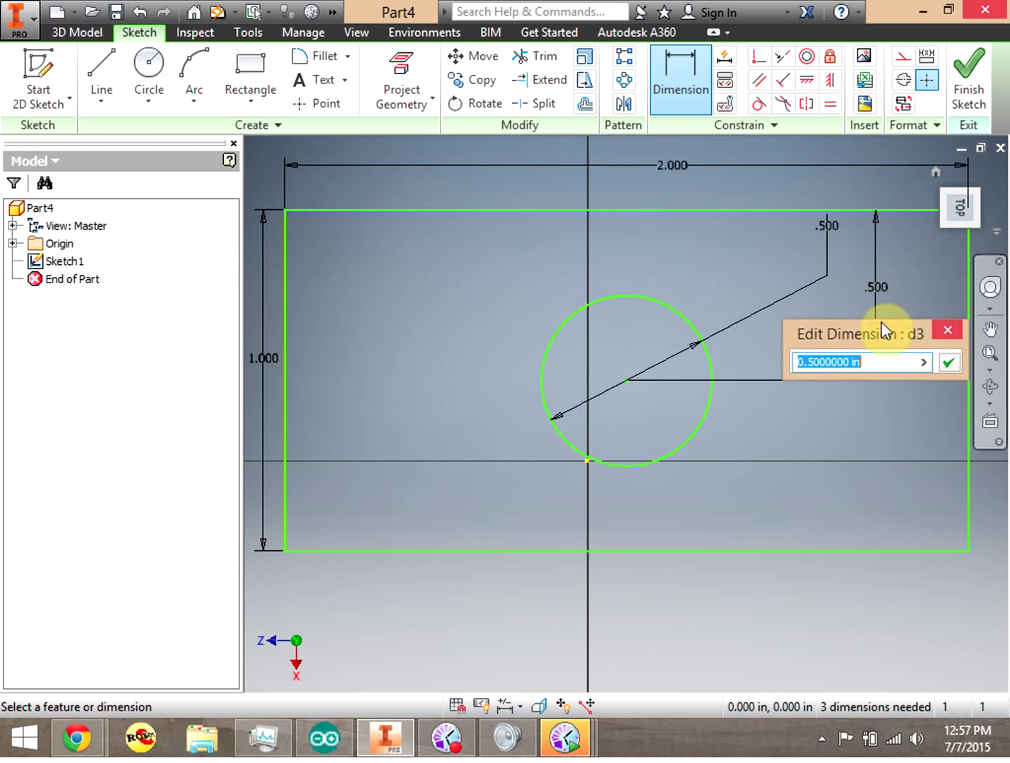
pyautogui.click(949, 363)
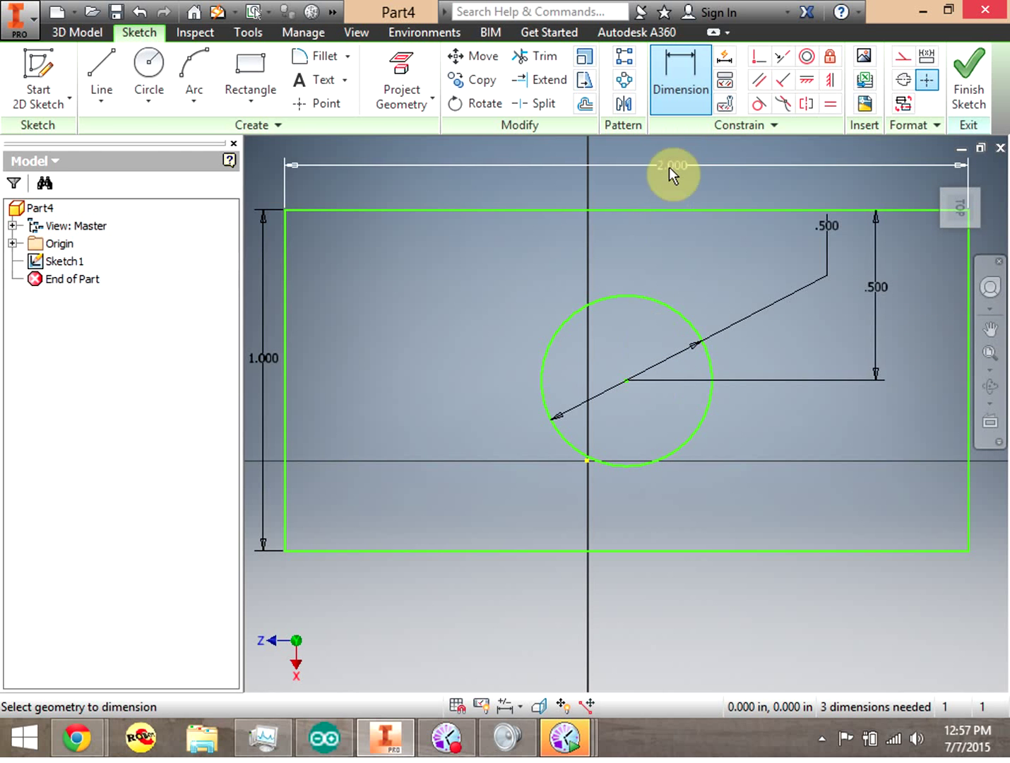
# Step: Dimension the horizontal distance from the circle's centre to the rectangle's right edge
pyautogui.click(670, 72)
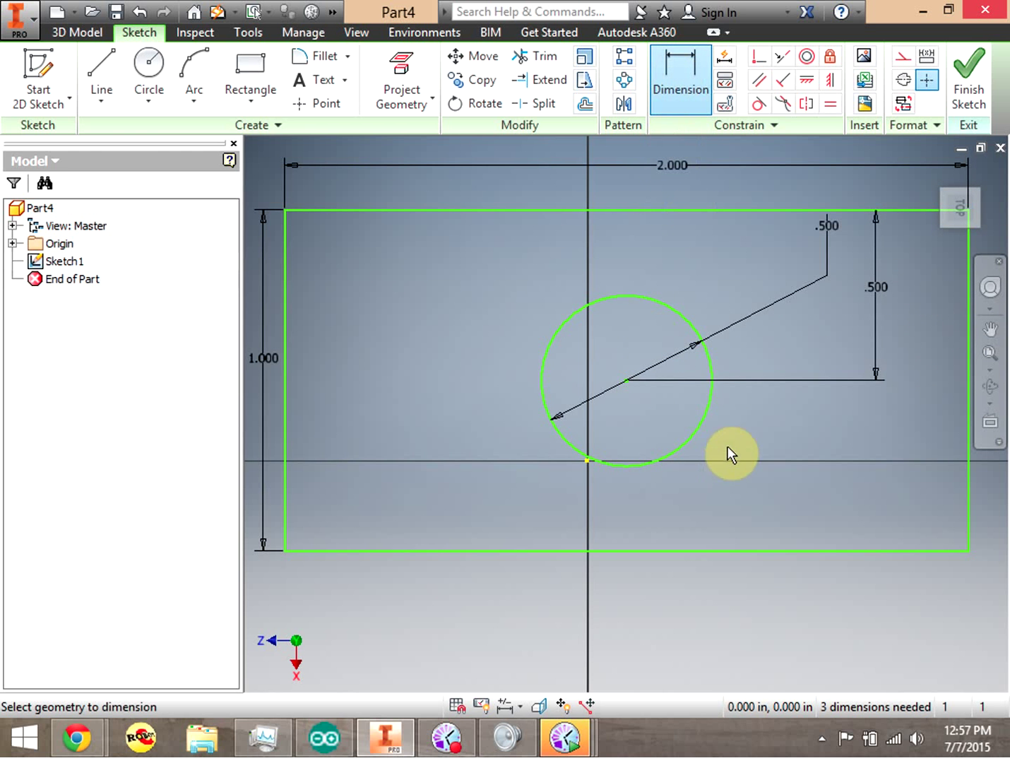
pyautogui.click(710, 407)
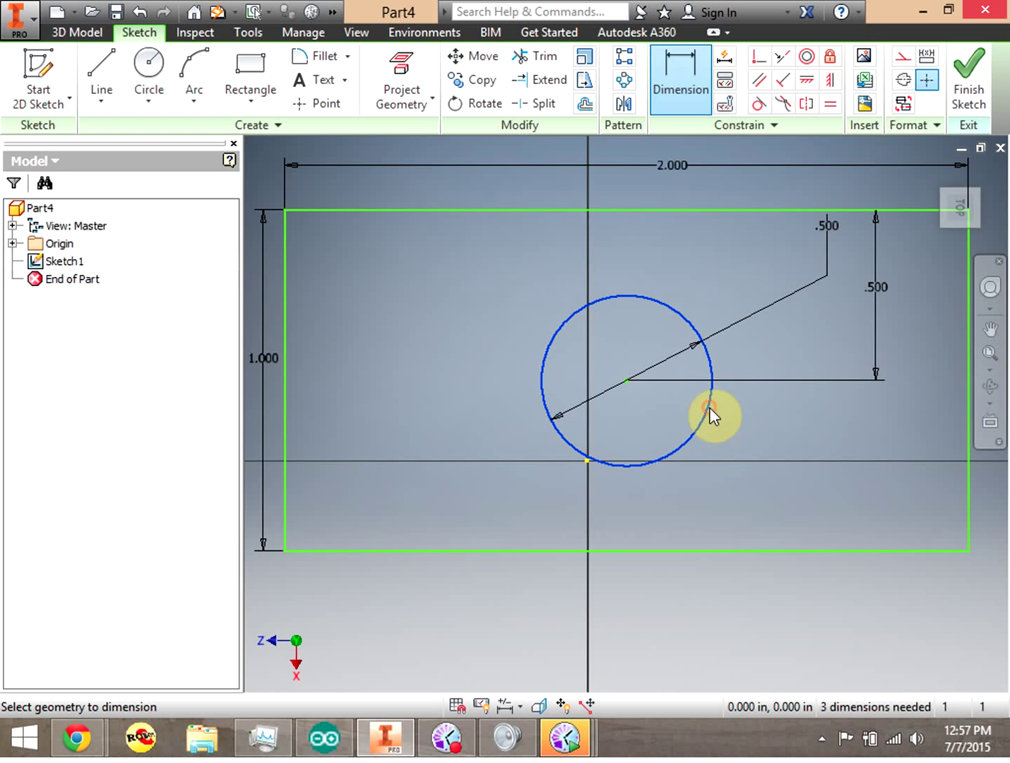
pyautogui.click(970, 417)
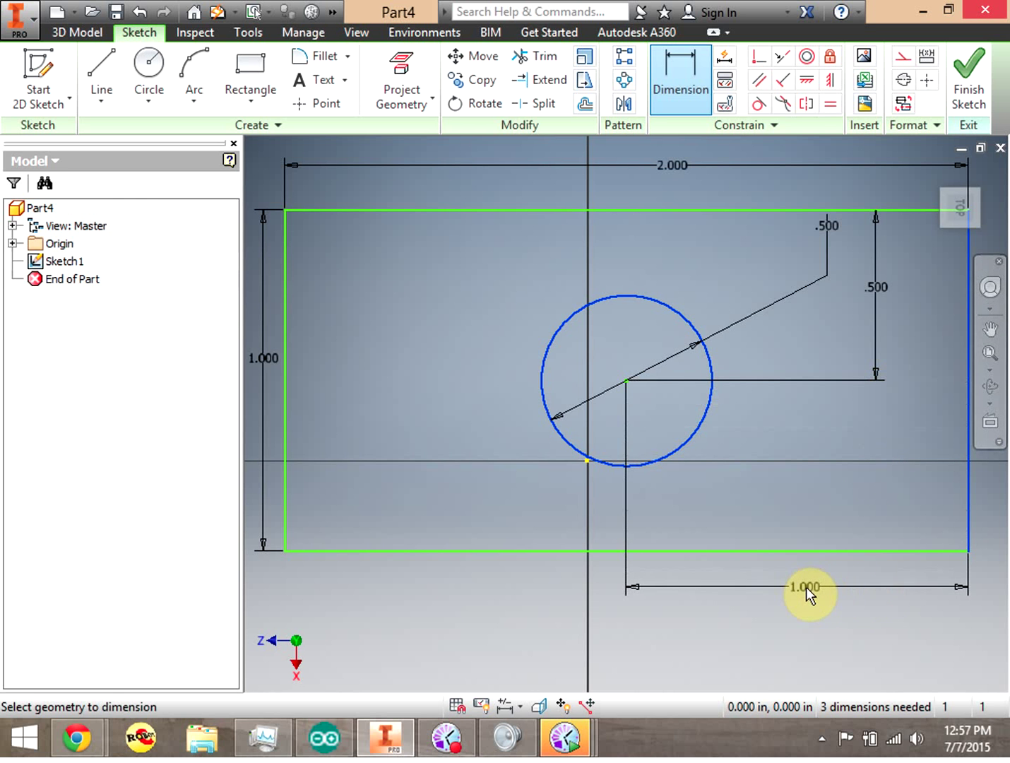
pyautogui.click(806, 587)
pyautogui.click(876, 661)
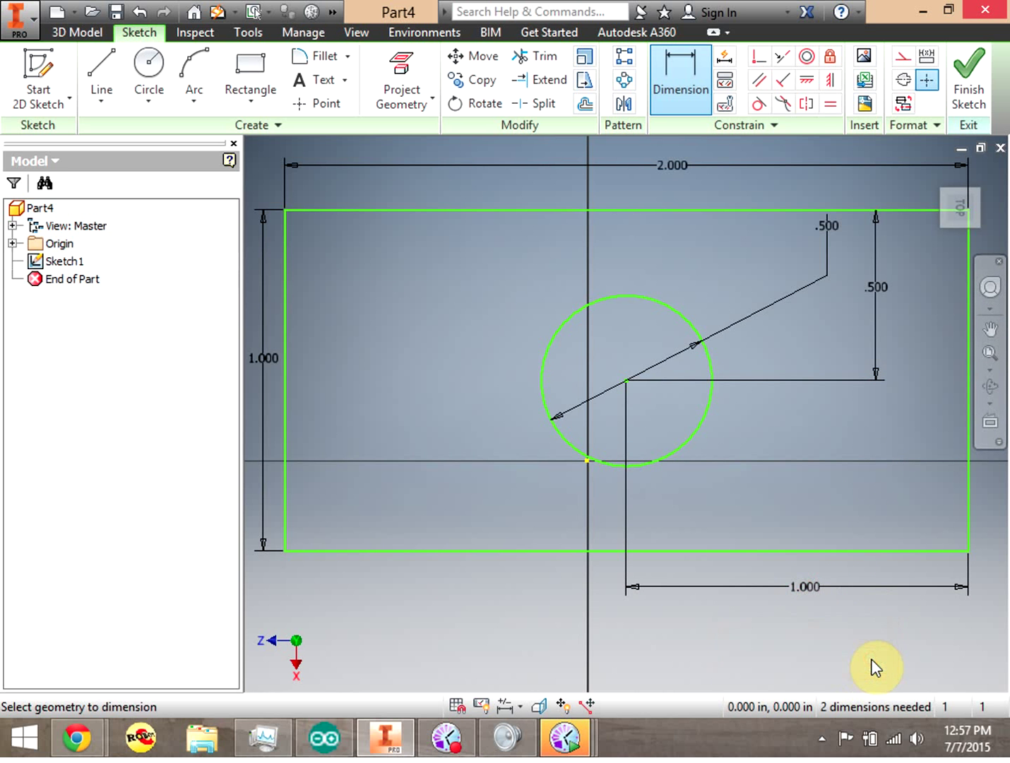
# Step: Move the circle's vertical location dimension outside the rectangle's right edge and its diameter dimension above the rectangle
pyautogui.click(993, 359)
pyautogui.click(991, 367)
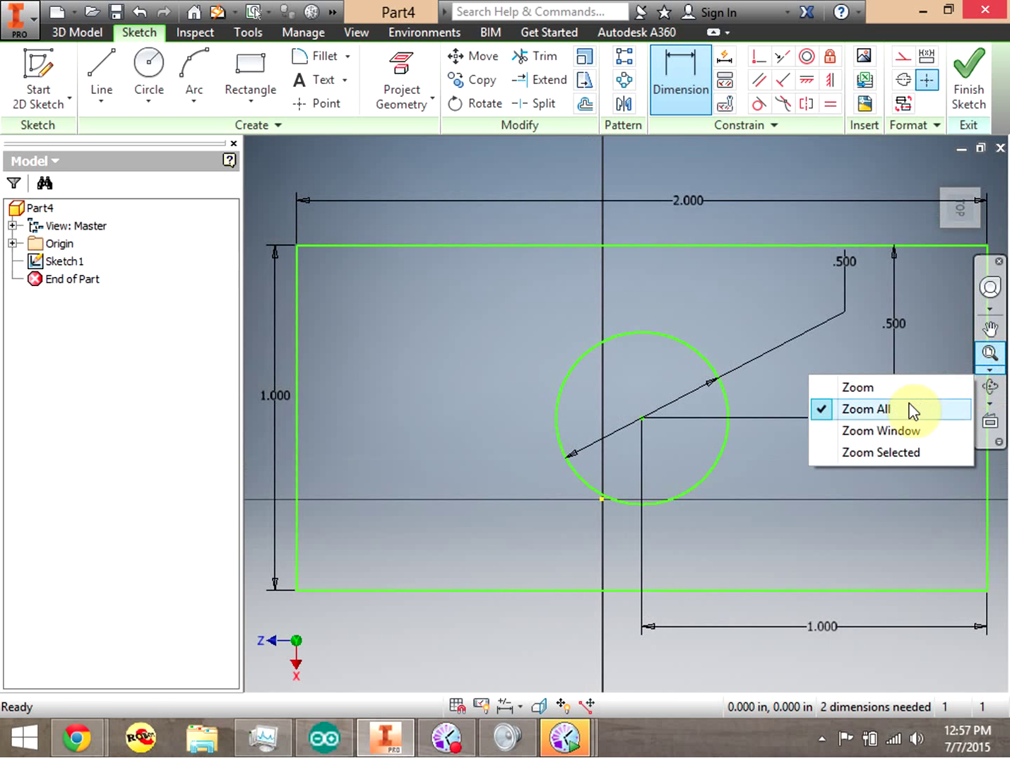
pyautogui.click(899, 387)
pyautogui.moveTo(883, 446); pyautogui.dragTo(897, 401)
pyautogui.click(988, 351)
pyautogui.press('d')
pyautogui.click(801, 354)
pyautogui.click(871, 401)
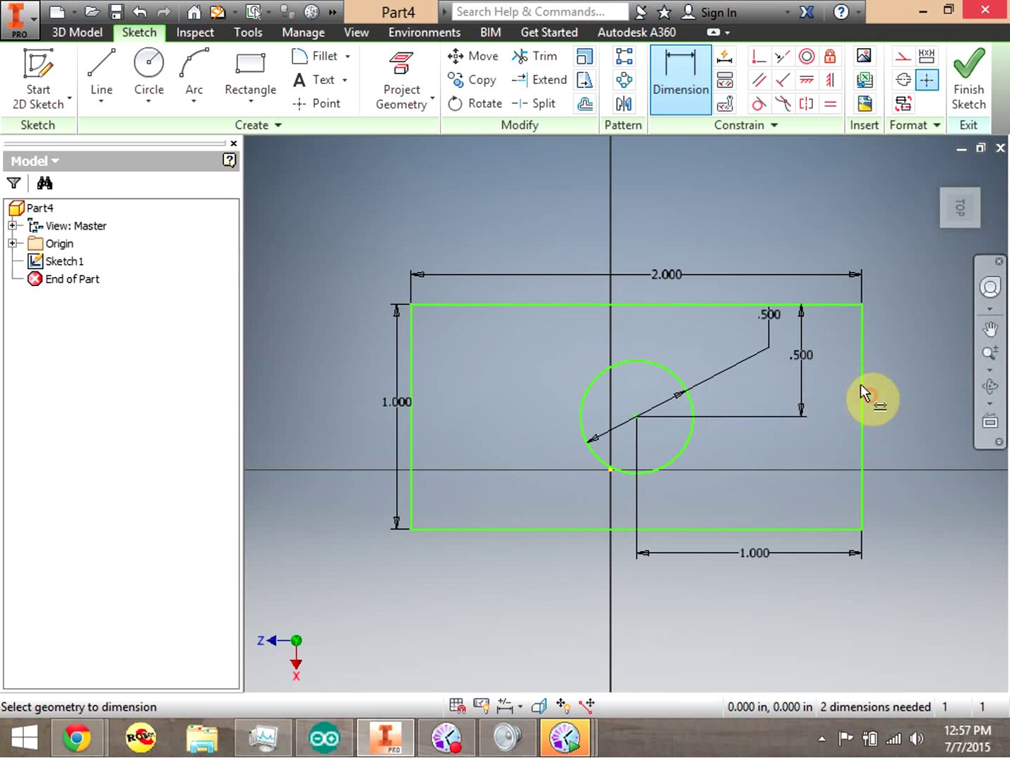
pyautogui.click(794, 354)
pyautogui.click(874, 300)
pyautogui.rightClick(837, 298)
pyautogui.click(911, 299)
pyautogui.moveTo(801, 357); pyautogui.dragTo(915, 352)
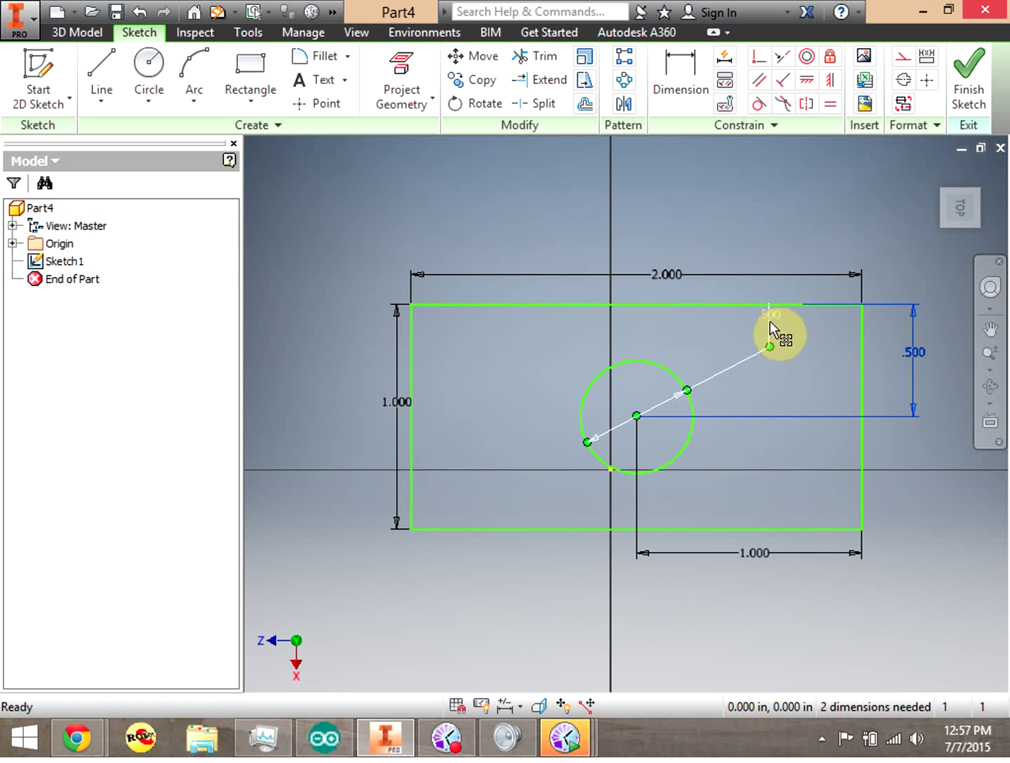
pyautogui.moveTo(769, 315); pyautogui.dragTo(754, 240)
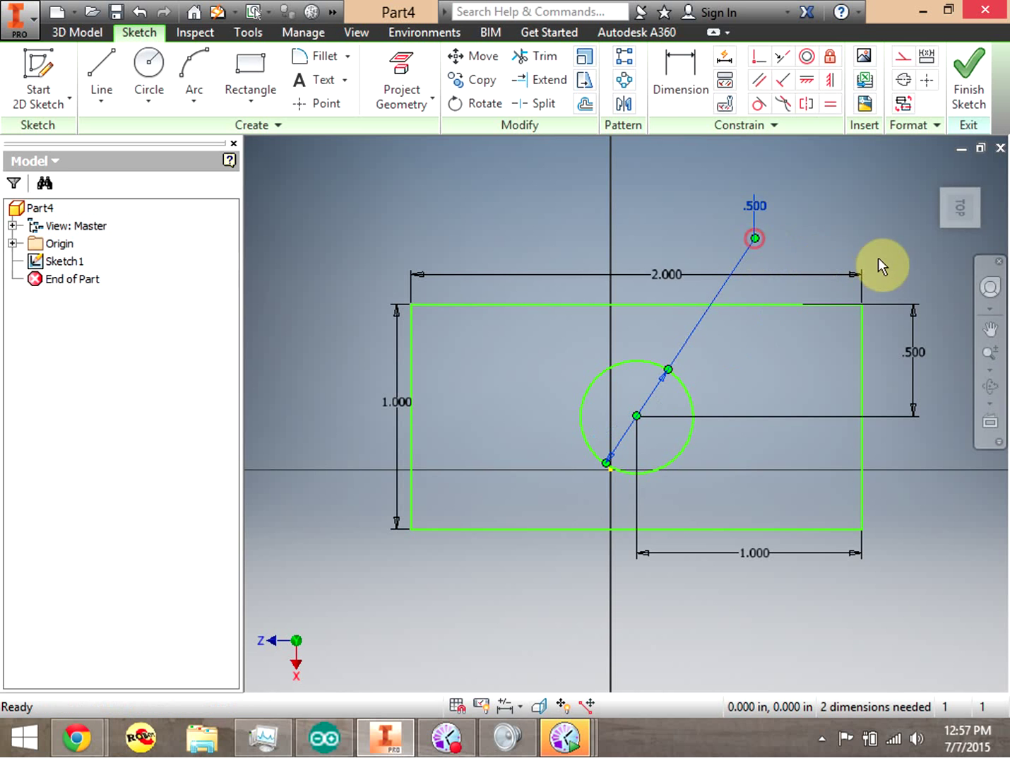
# Step: Move the rectangle's 2 in width dimension higher above the rectangle and place the circle's diameter dimension beneath it
pyautogui.moveTo(663, 275); pyautogui.dragTo(663, 234)
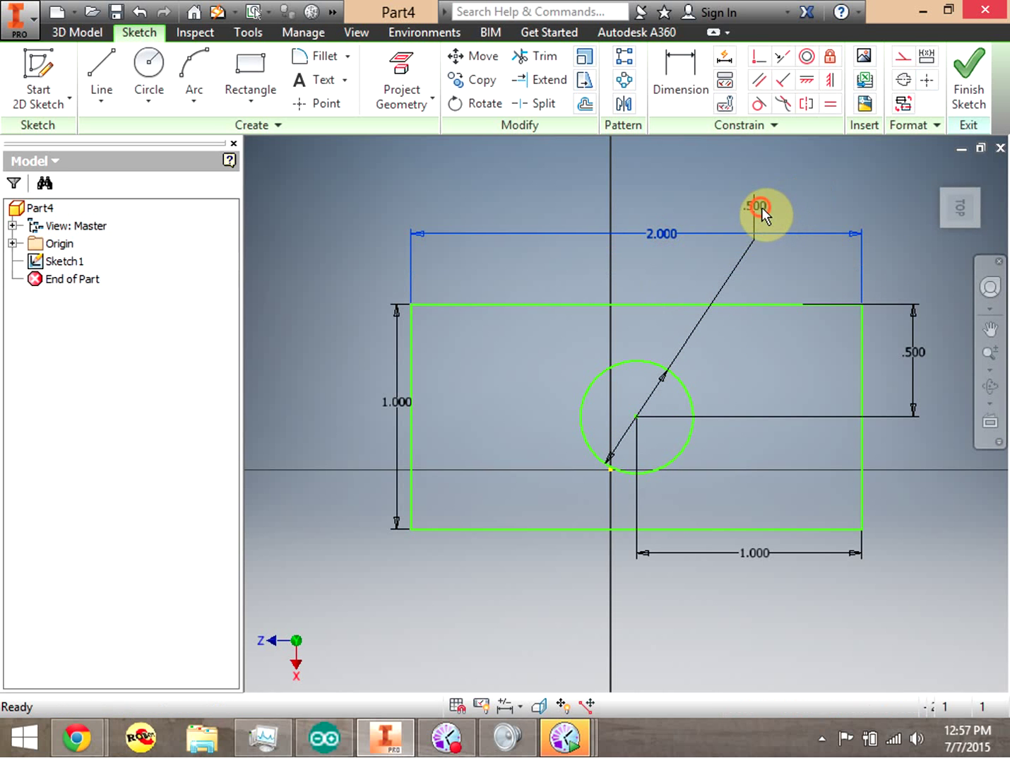
pyautogui.moveTo(757, 204); pyautogui.dragTo(774, 282)
pyautogui.click(863, 185)
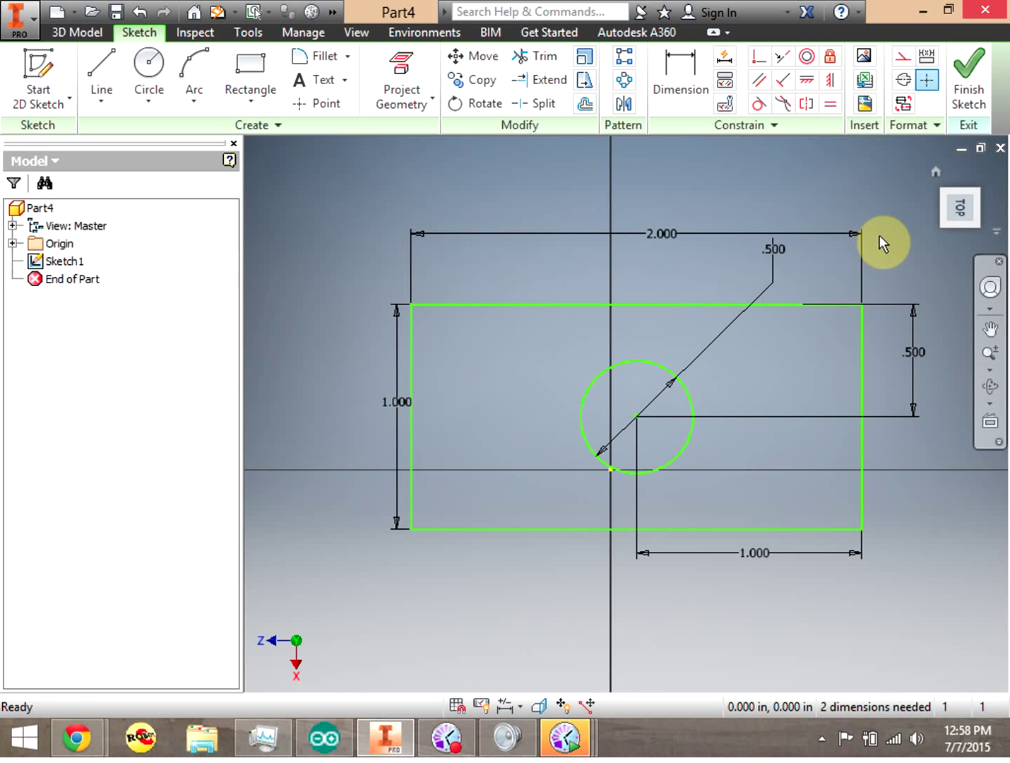
# Step: Finish the rectangle and circle sketch and return to 3D modelling
pyautogui.click(967, 106)
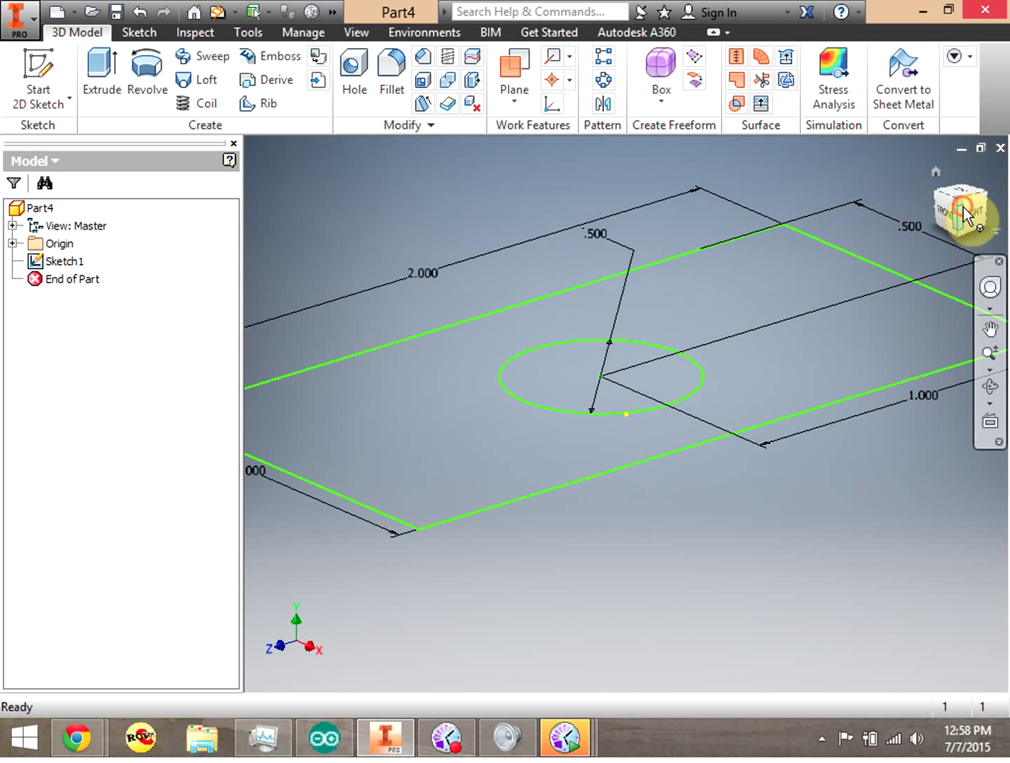
pyautogui.moveTo(957, 212)
pyautogui.mouseDown()
pyautogui.moveTo(918, 226)
pyautogui.moveTo(890, 206)
pyautogui.moveTo(886, 230)
pyautogui.moveTo(906, 282)
pyautogui.moveTo(879, 206)
pyautogui.moveTo(870, 216)
pyautogui.moveTo(882, 229)
pyautogui.moveTo(844, 211)
pyautogui.mouseUp()
pyautogui.moveTo(773, 259); pyautogui.dragTo(751, 176)
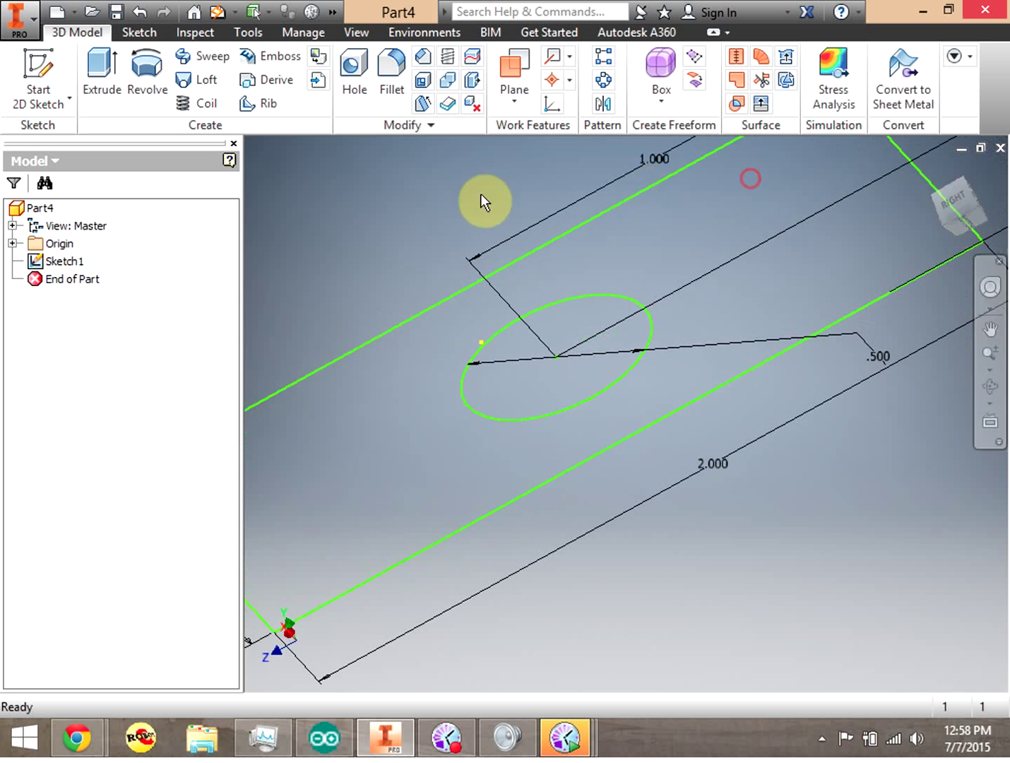
pyautogui.click(101, 76)
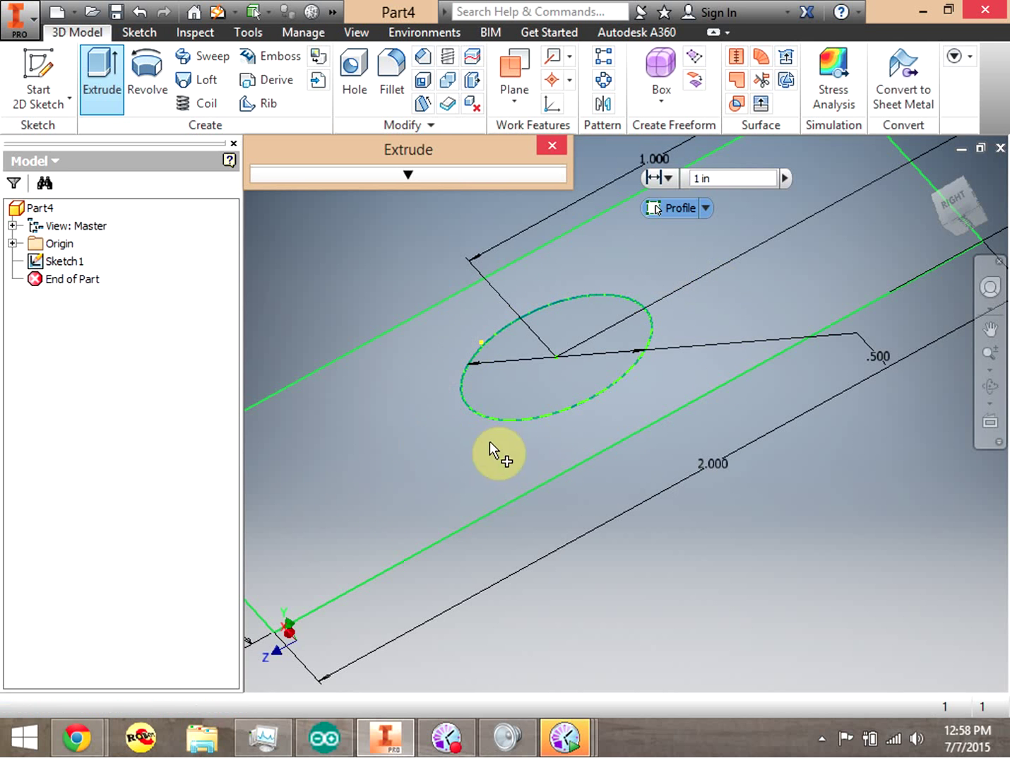
pyautogui.click(661, 391)
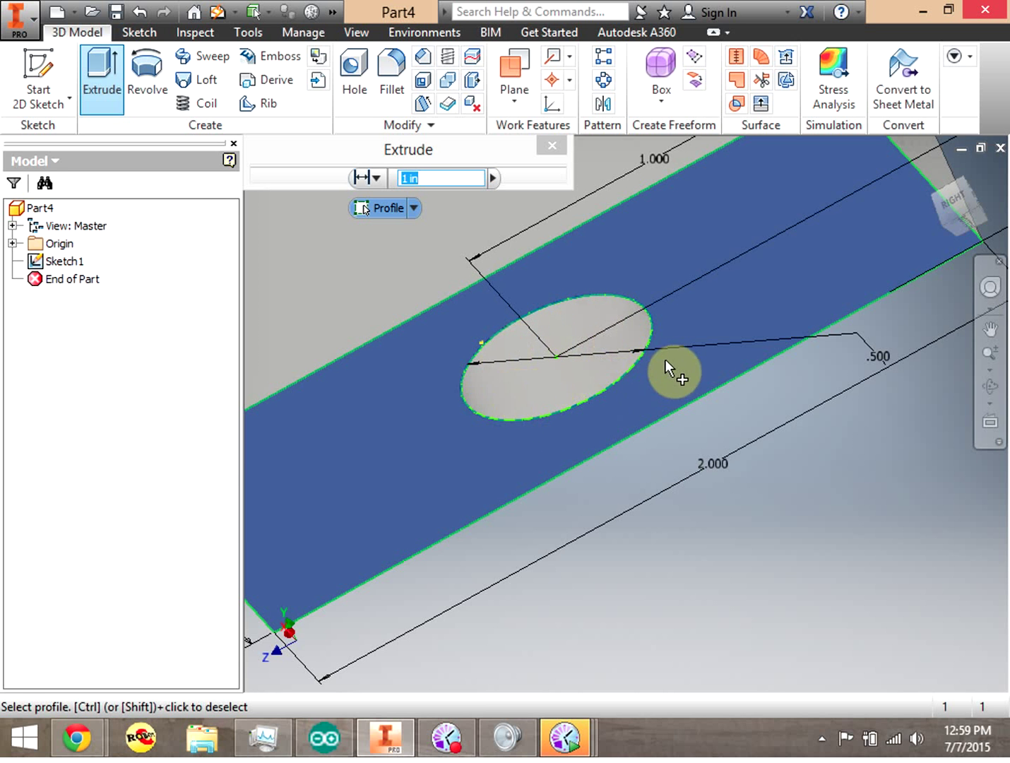
pyautogui.click(594, 366)
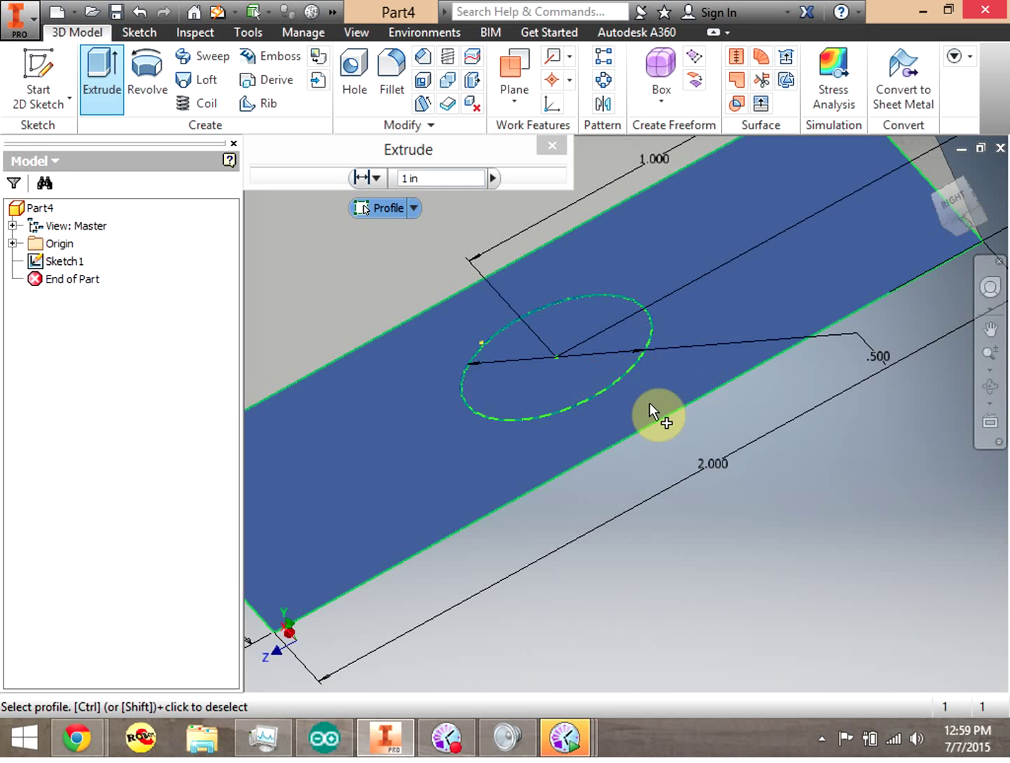
pyautogui.click(566, 371)
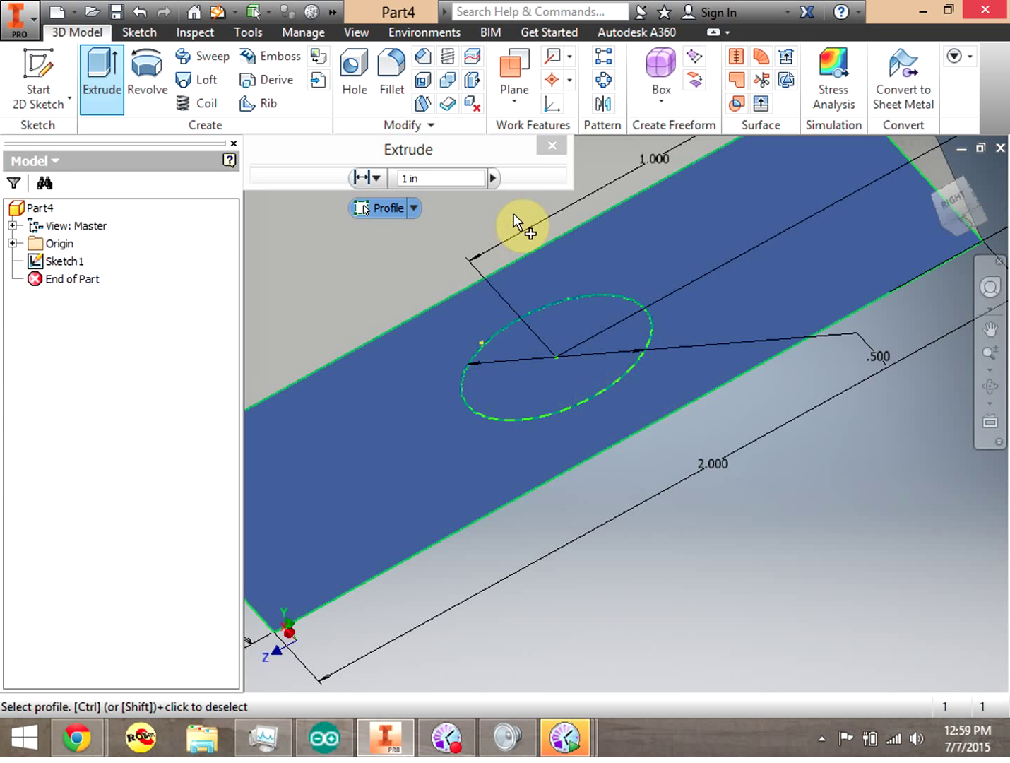
pyautogui.moveTo(480, 149); pyautogui.dragTo(165, 198)
pyautogui.click(380, 231)
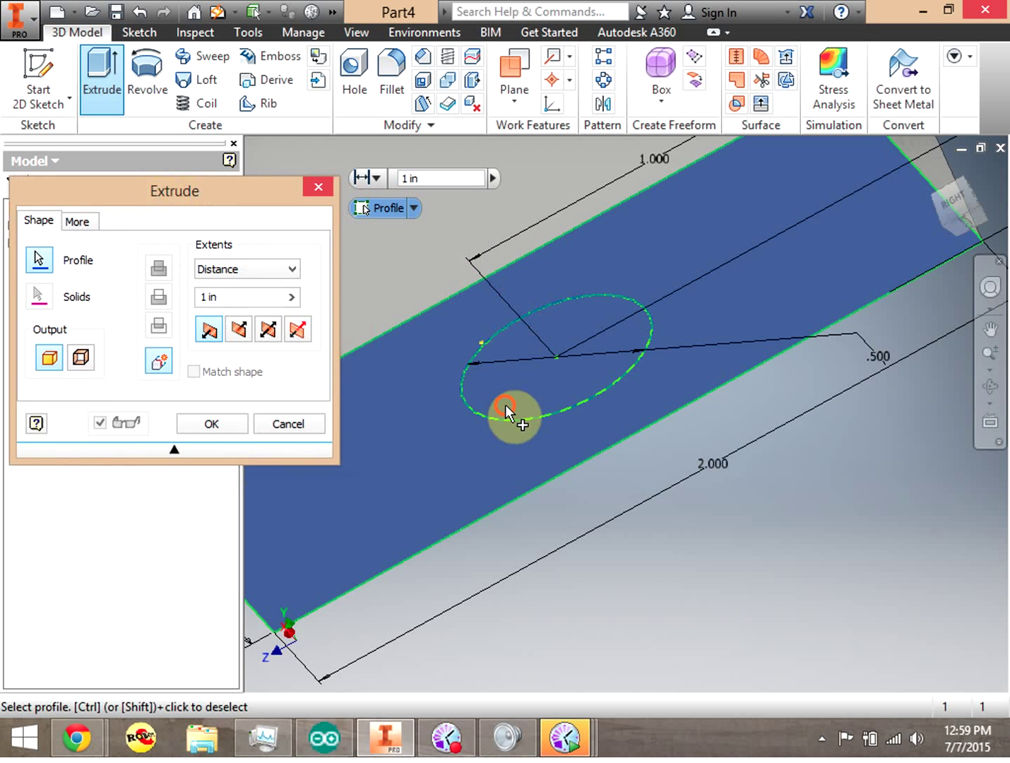
pyautogui.click(306, 421)
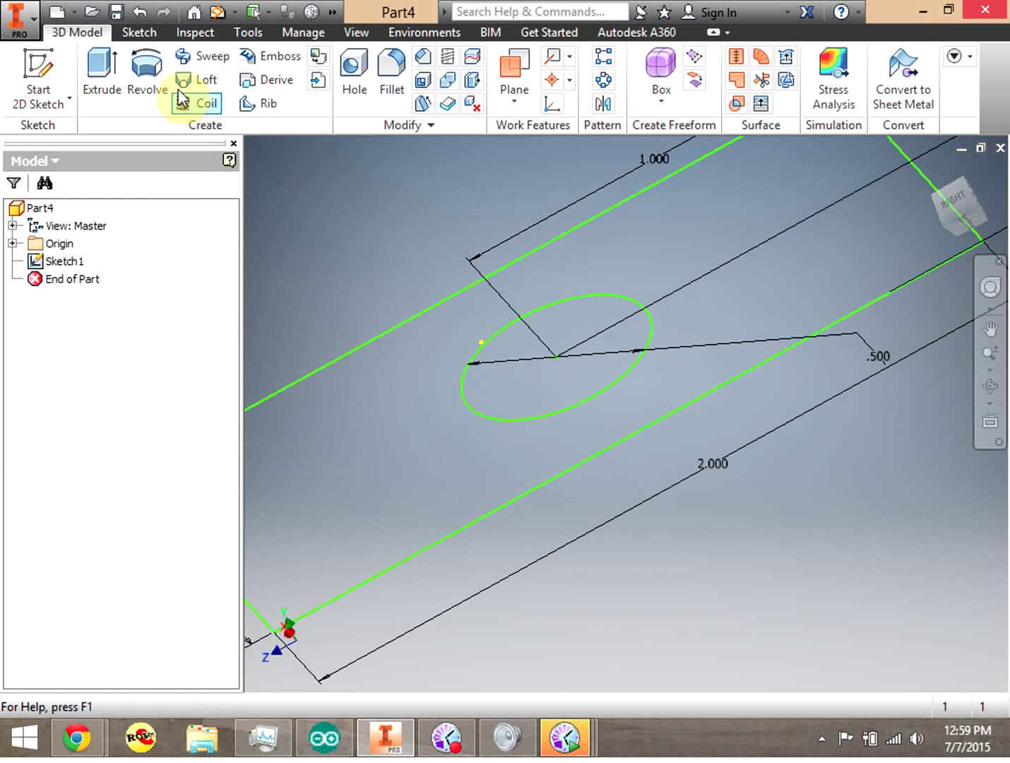
# Step: Extrude the rectangular profile without the circle by 0.5 in as a new solid in the default direction
pyautogui.click(98, 87)
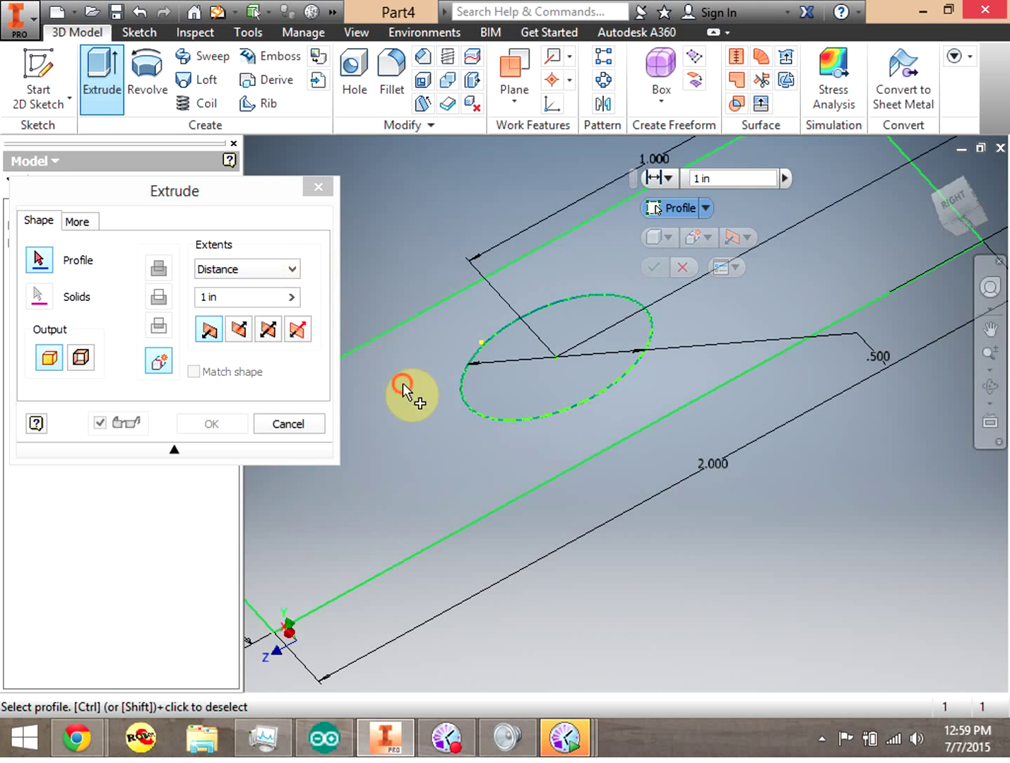
pyautogui.click(402, 383)
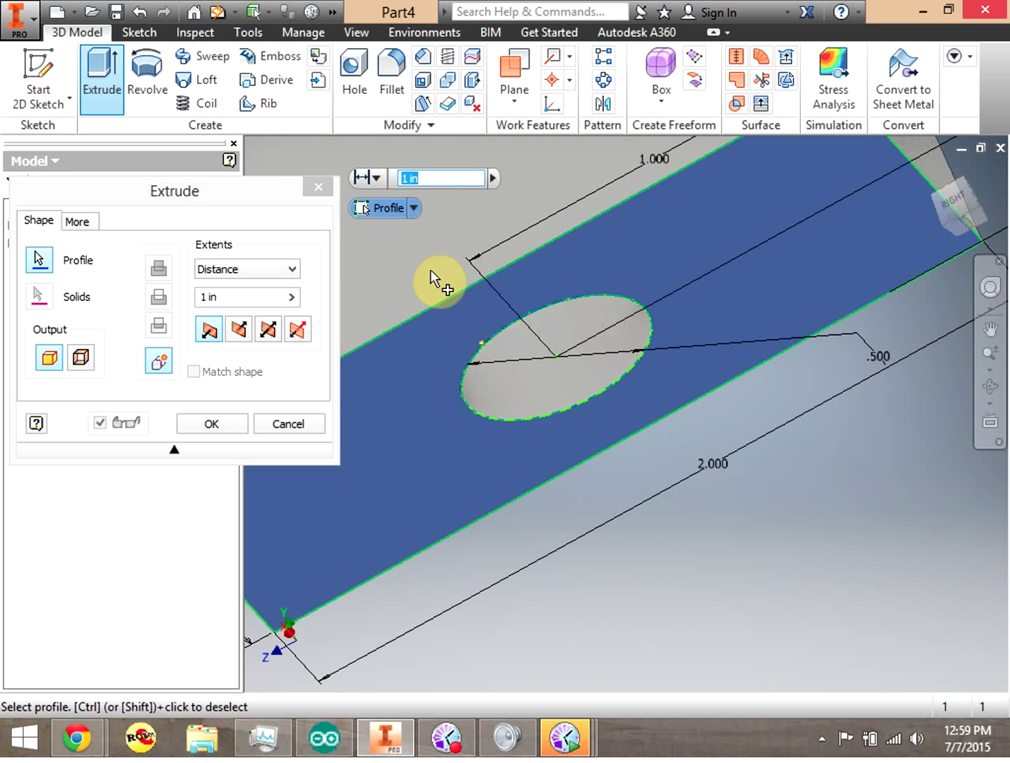
pyautogui.click(991, 353)
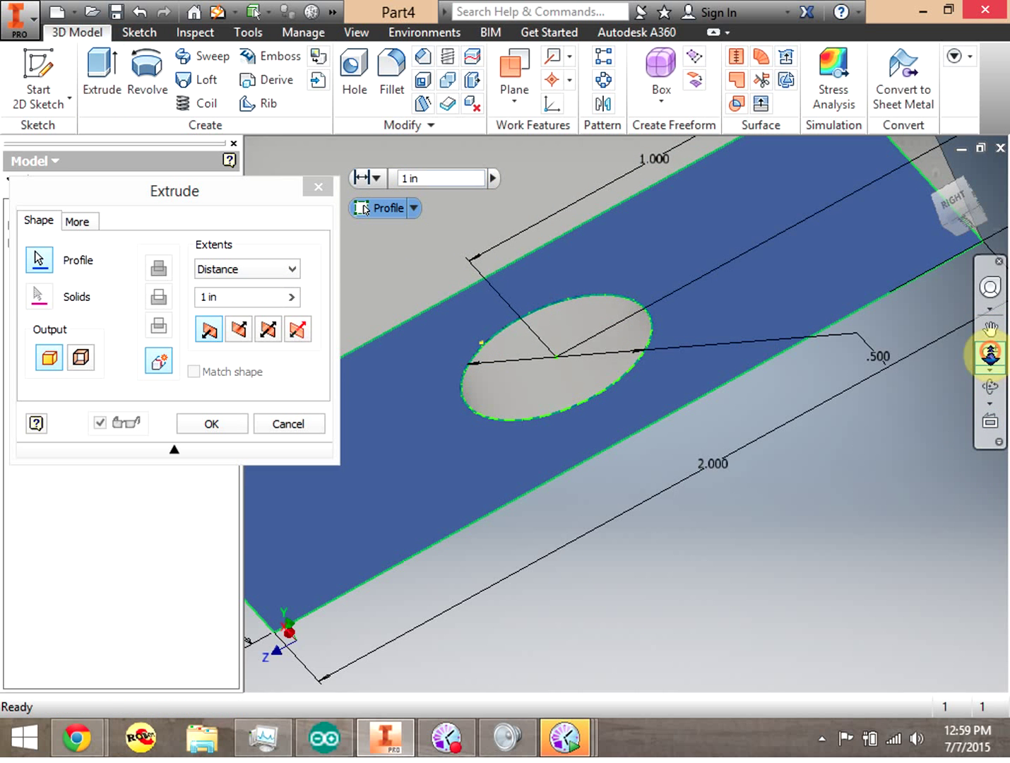
pyautogui.moveTo(1000, 344); pyautogui.dragTo(943, 283)
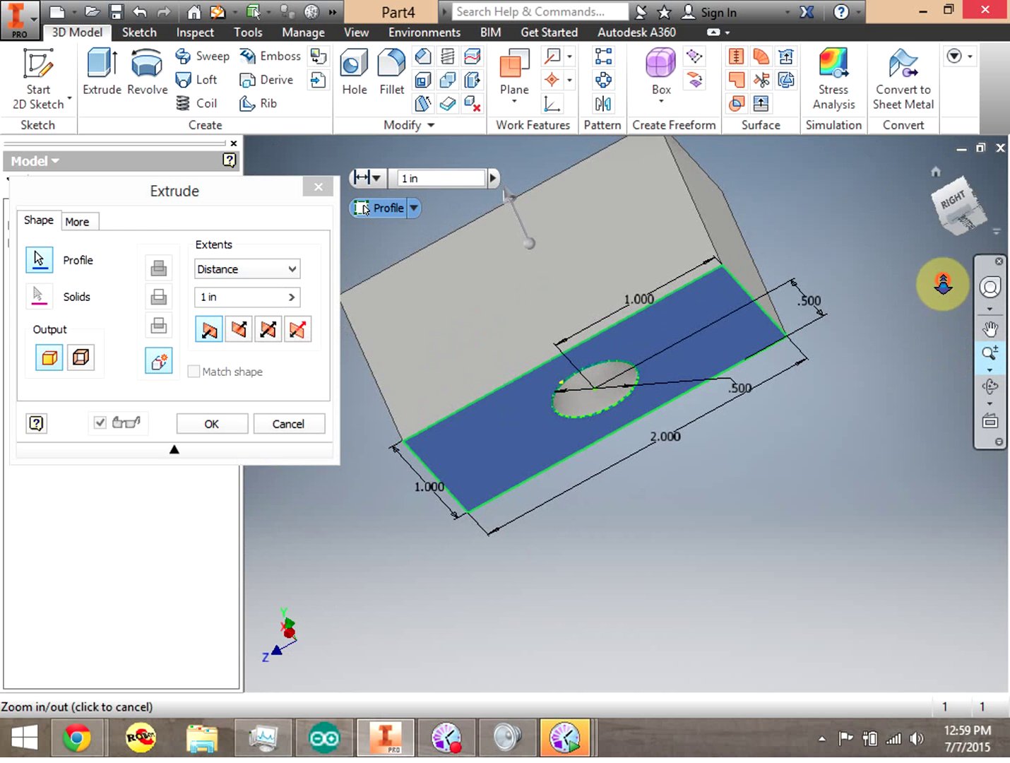
pyautogui.moveTo(965, 208)
pyautogui.mouseDown()
pyautogui.moveTo(977, 261)
pyautogui.moveTo(954, 219)
pyautogui.moveTo(969, 212)
pyautogui.moveTo(948, 209)
pyautogui.moveTo(936, 227)
pyautogui.mouseUp()
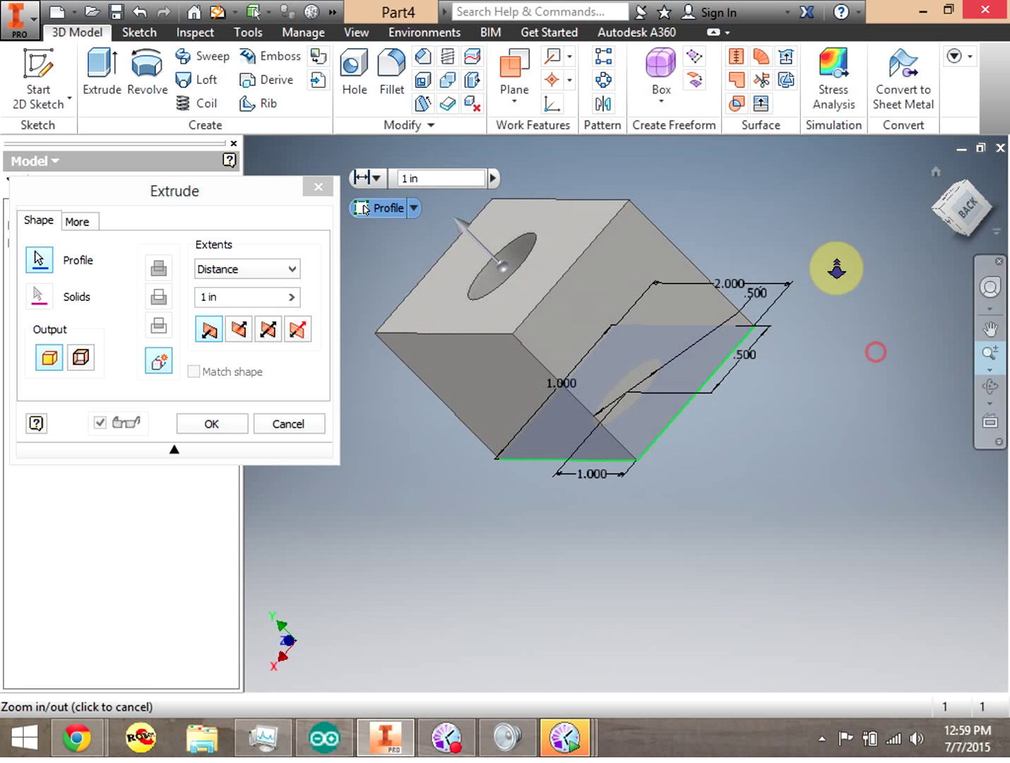
pyautogui.click(401, 181)
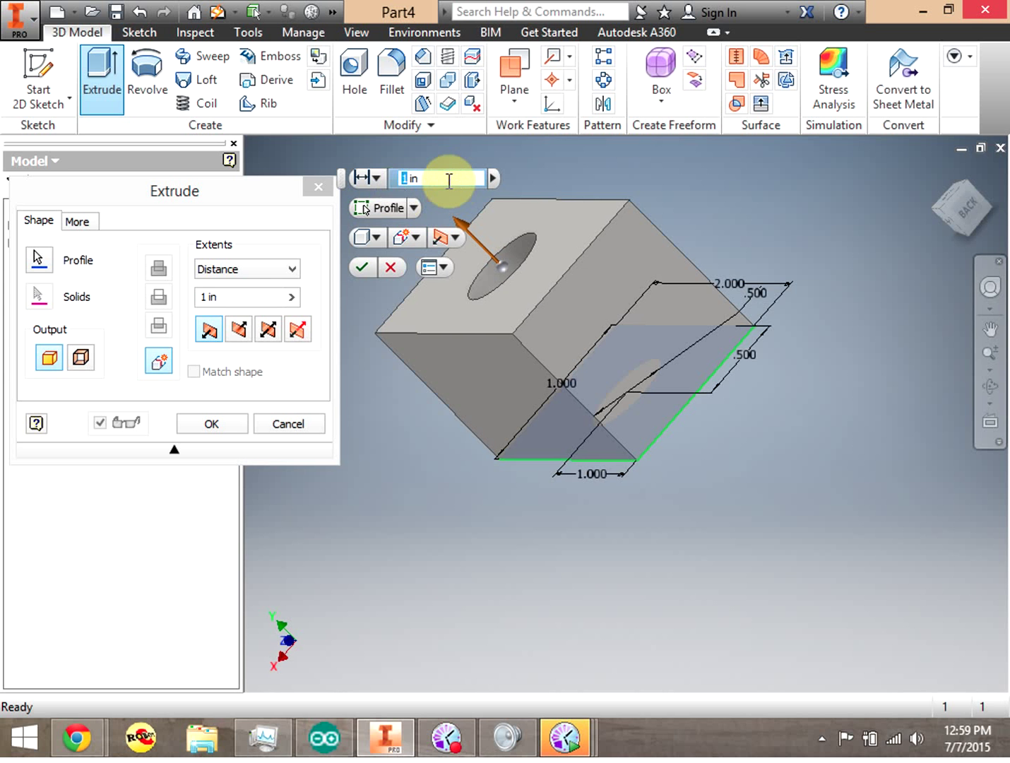
pyautogui.write('.5')
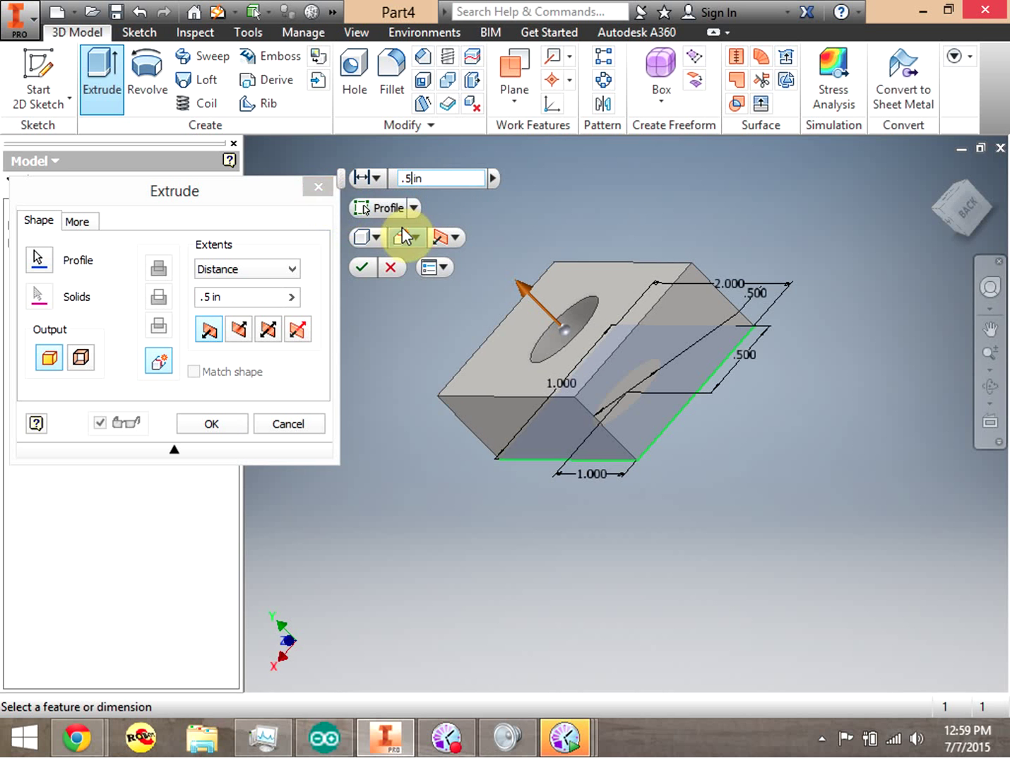
pyautogui.click(242, 197)
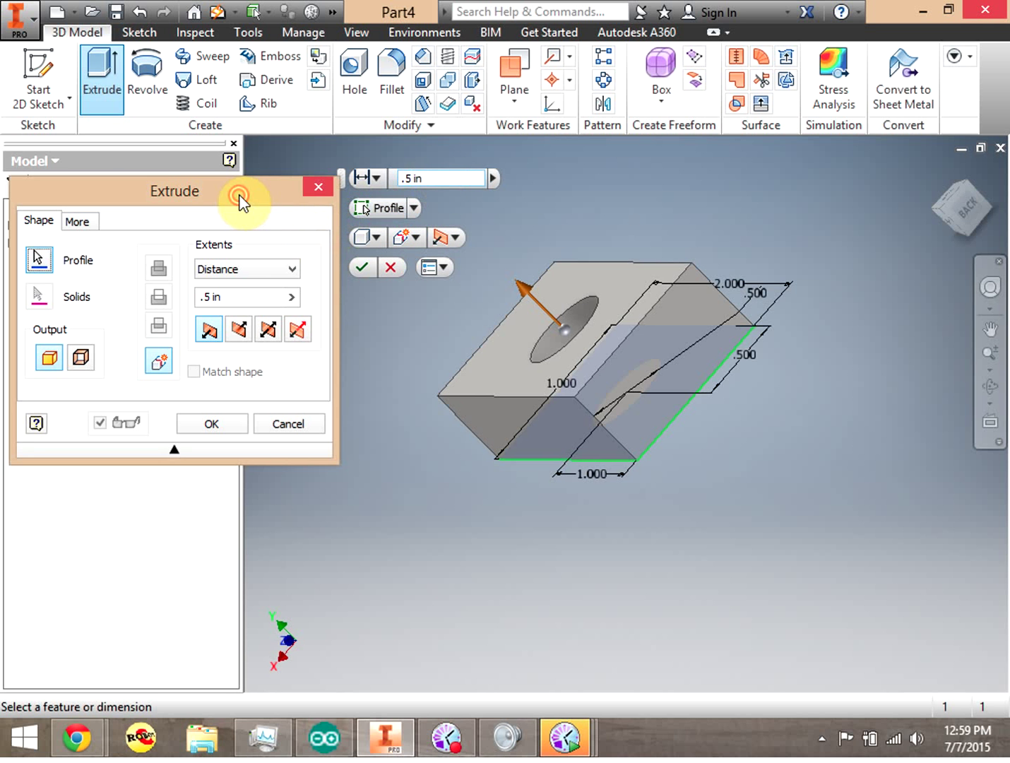
pyautogui.moveTo(203, 189); pyautogui.dragTo(231, 294)
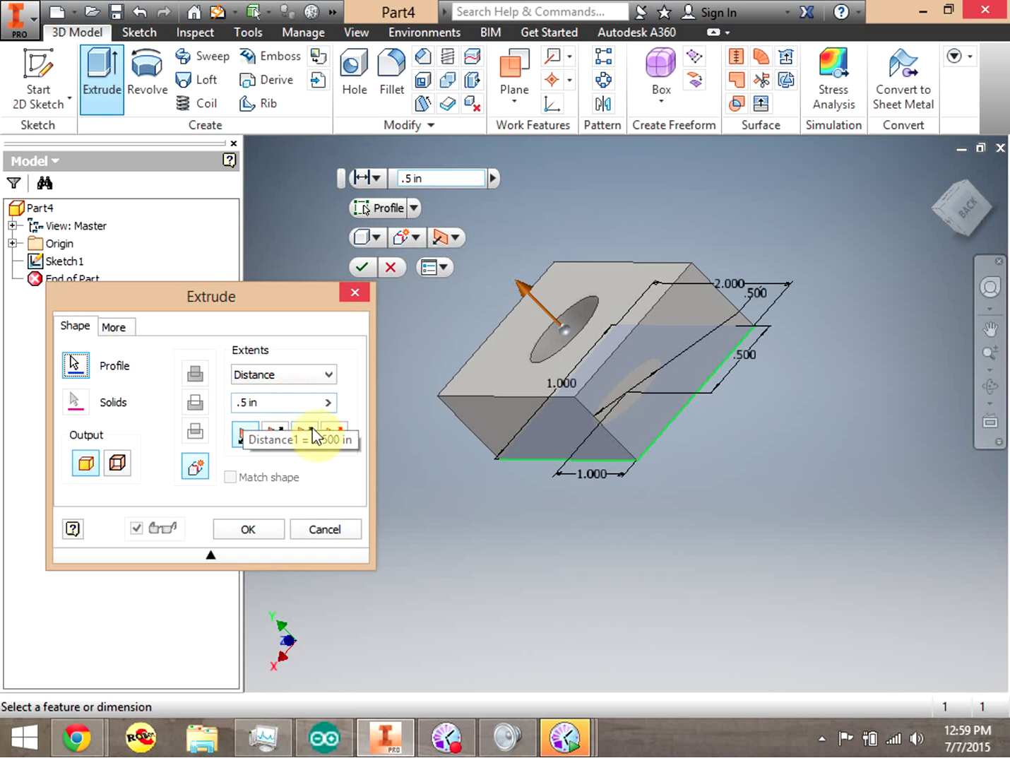
pyautogui.click(276, 437)
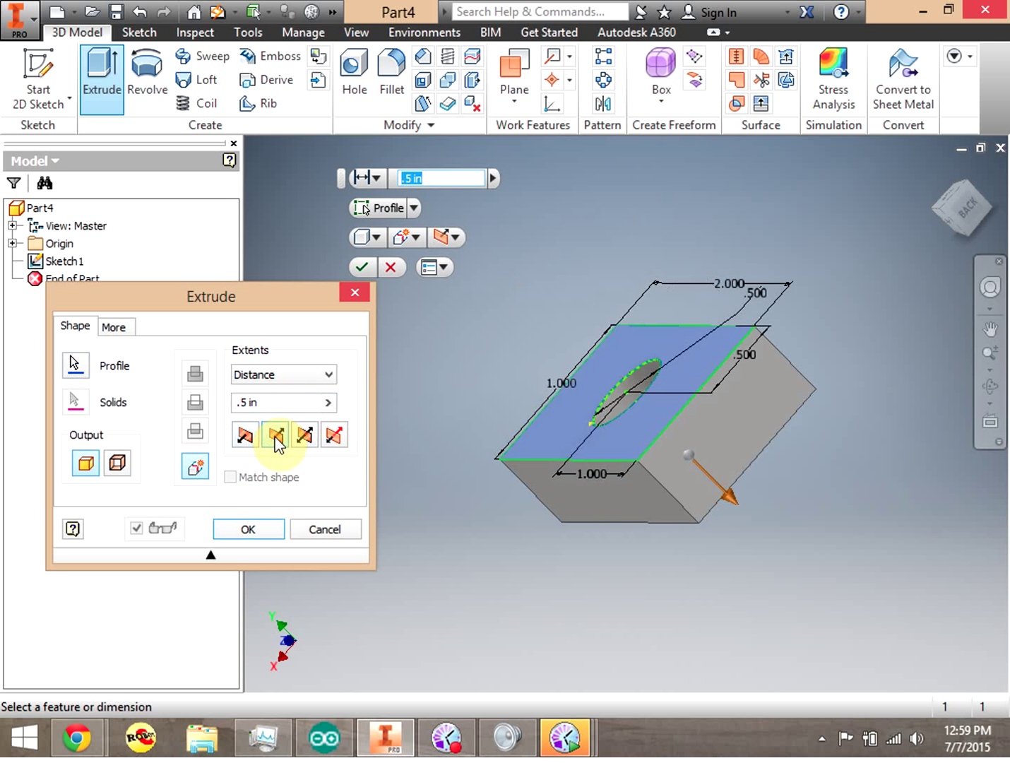
pyautogui.click(246, 436)
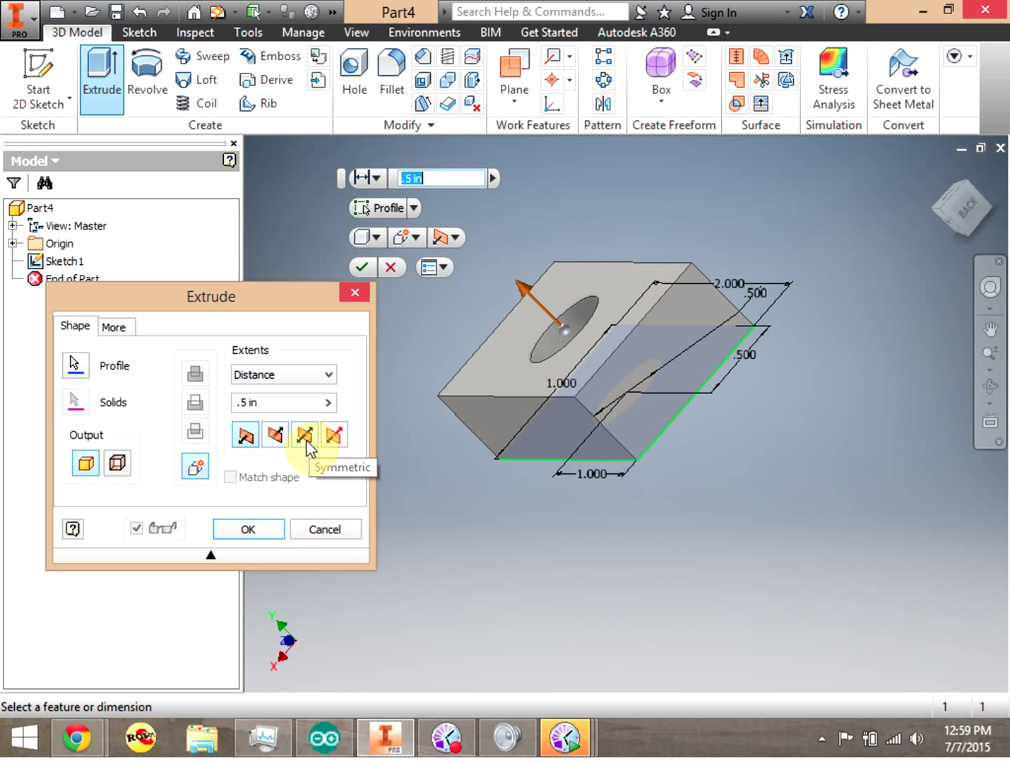
pyautogui.click(255, 530)
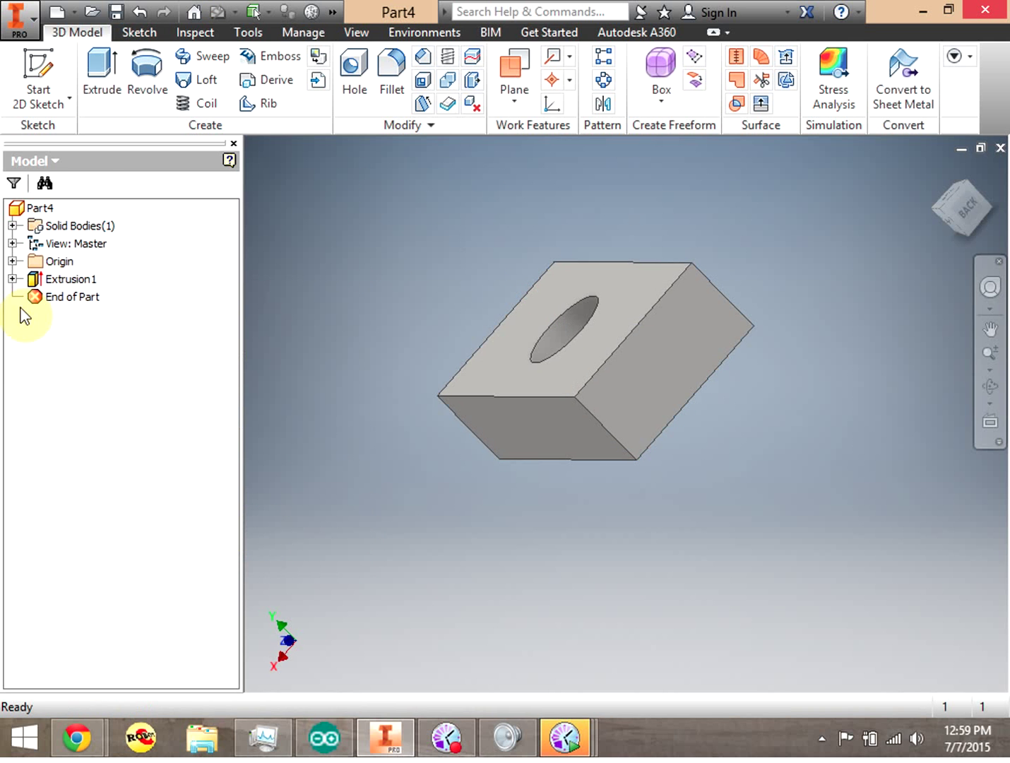
# Step: Expand the extrusion in the model tree and examine the sketch it is built from
pyautogui.click(12, 279)
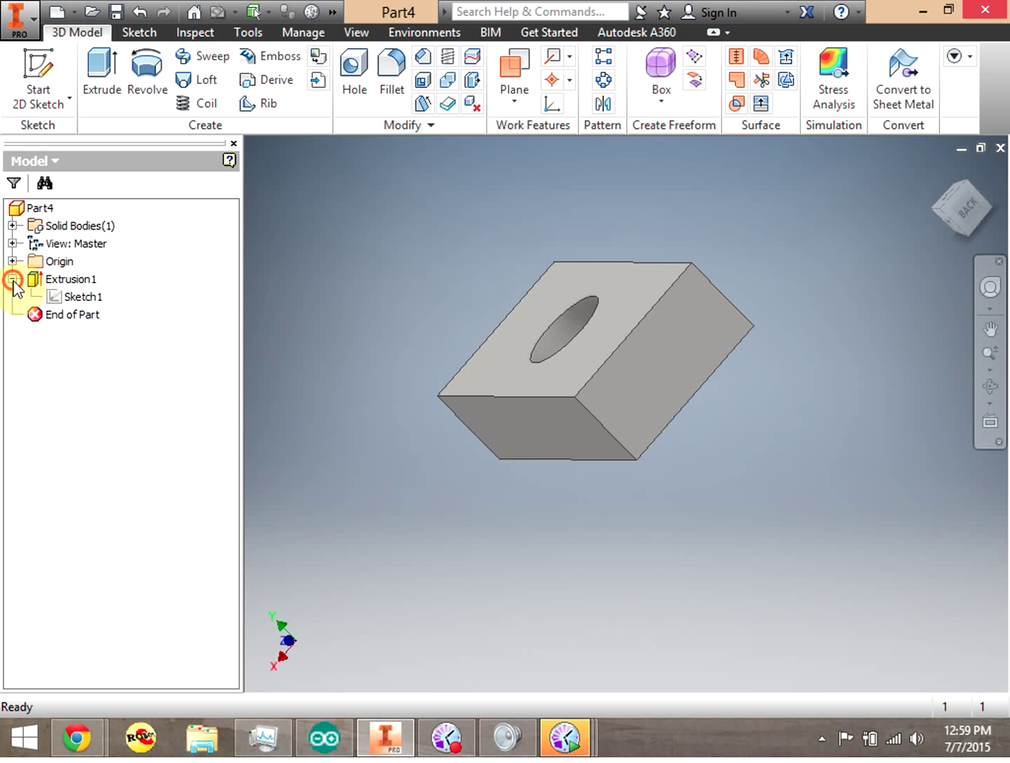
pyautogui.click(84, 296)
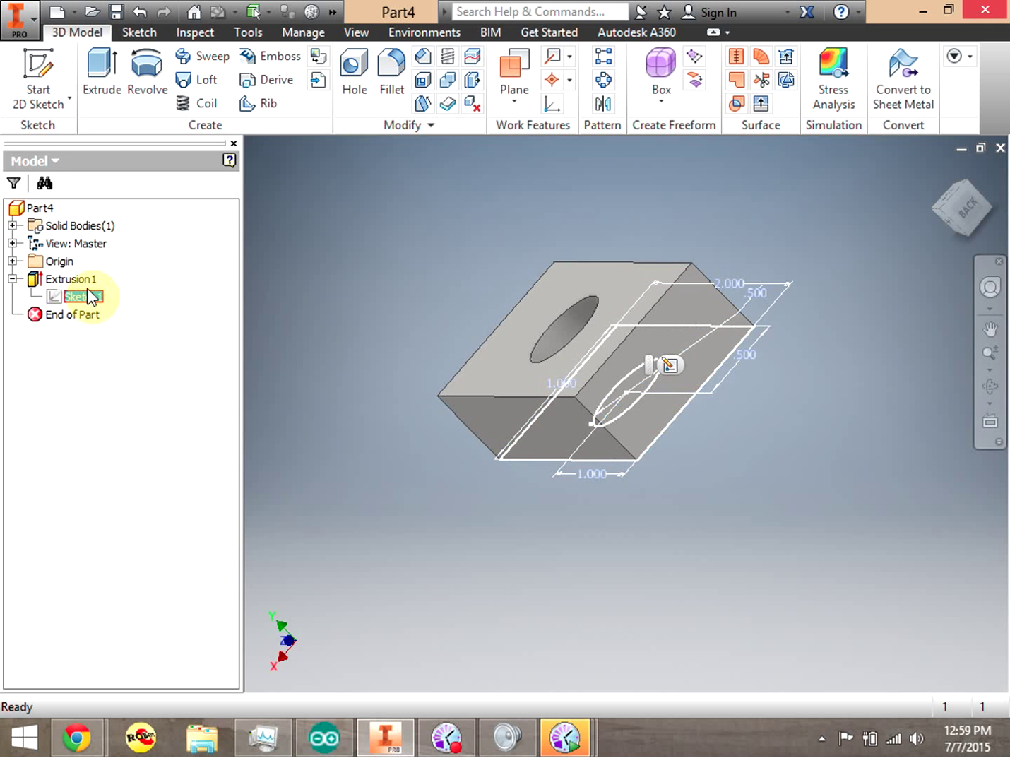
pyautogui.click(60, 280)
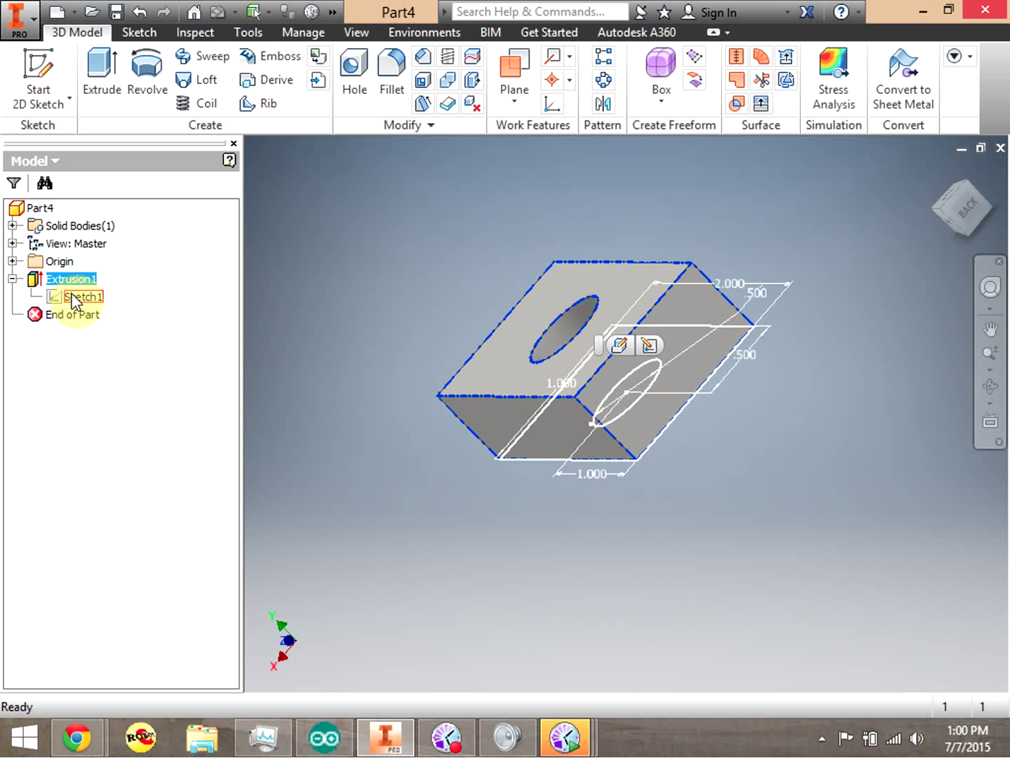
pyautogui.click(143, 398)
# Step: Start a new 2D sketch on the block's large face with the circular hole
pyautogui.moveTo(971, 213)
pyautogui.mouseDown()
pyautogui.moveTo(986, 236)
pyautogui.moveTo(975, 250)
pyautogui.moveTo(993, 258)
pyautogui.moveTo(981, 205)
pyautogui.moveTo(965, 198)
pyautogui.moveTo(947, 272)
pyautogui.mouseUp()
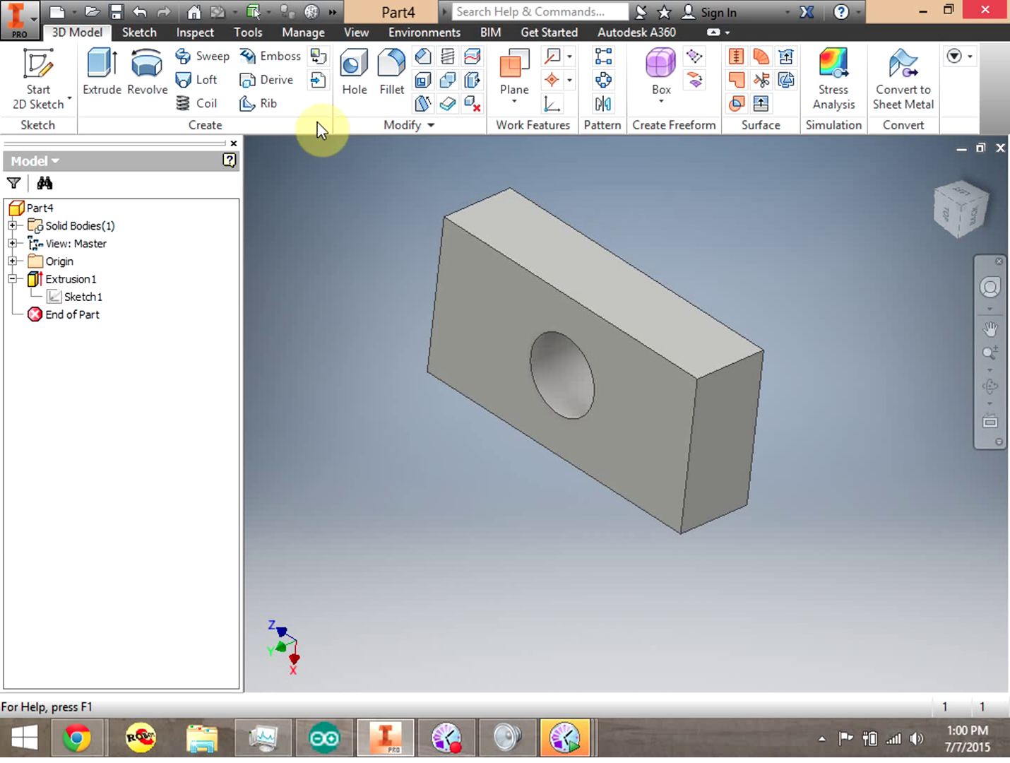
pyautogui.click(31, 68)
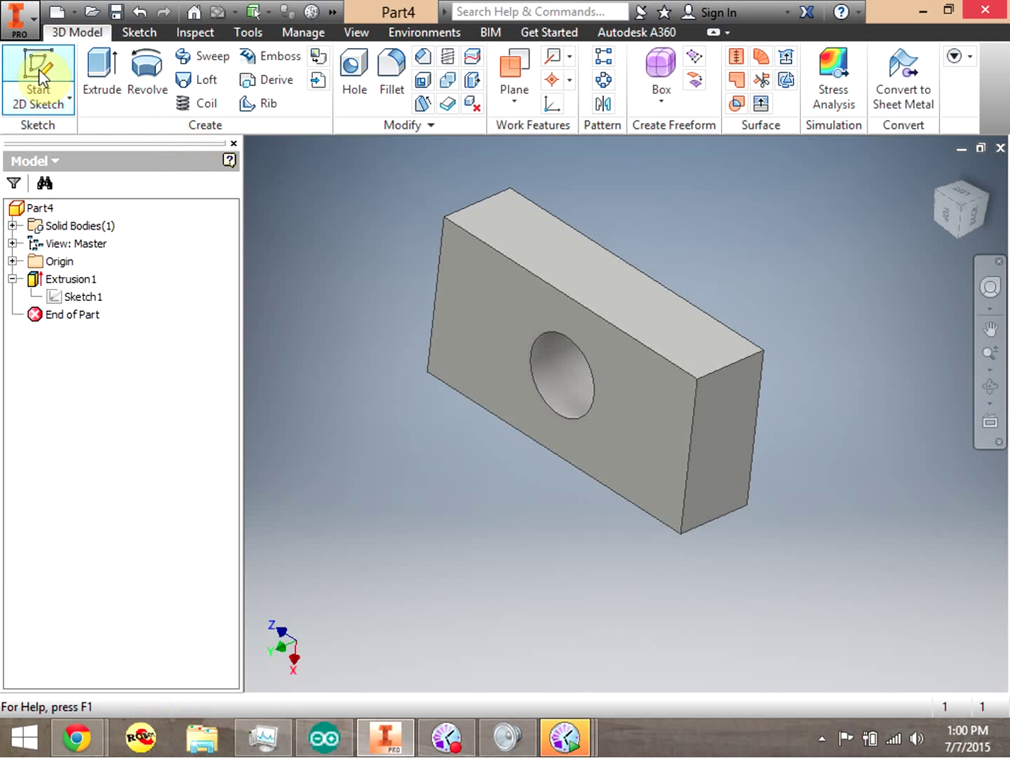
pyautogui.click(484, 302)
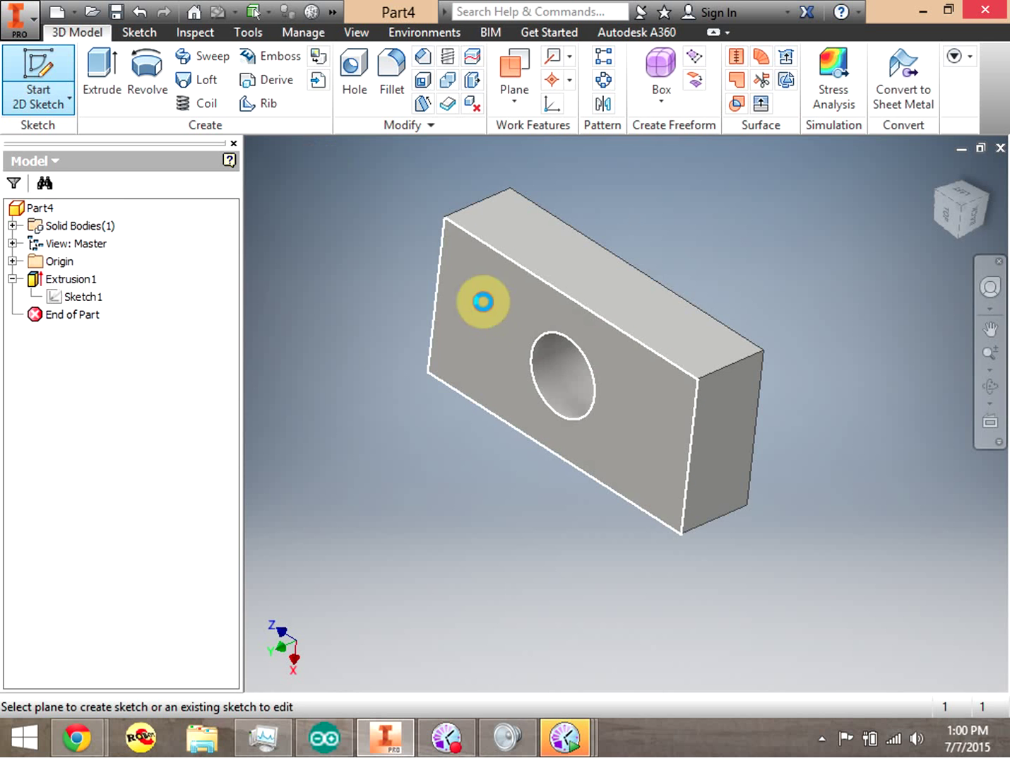
pyautogui.moveTo(959, 210)
pyautogui.mouseDown()
pyautogui.moveTo(823, 249)
pyautogui.moveTo(897, 239)
pyautogui.moveTo(934, 262)
pyautogui.moveTo(897, 239)
pyautogui.moveTo(858, 265)
pyautogui.moveTo(918, 247)
pyautogui.moveTo(964, 261)
pyautogui.moveTo(947, 276)
pyautogui.moveTo(832, 237)
pyautogui.mouseUp()
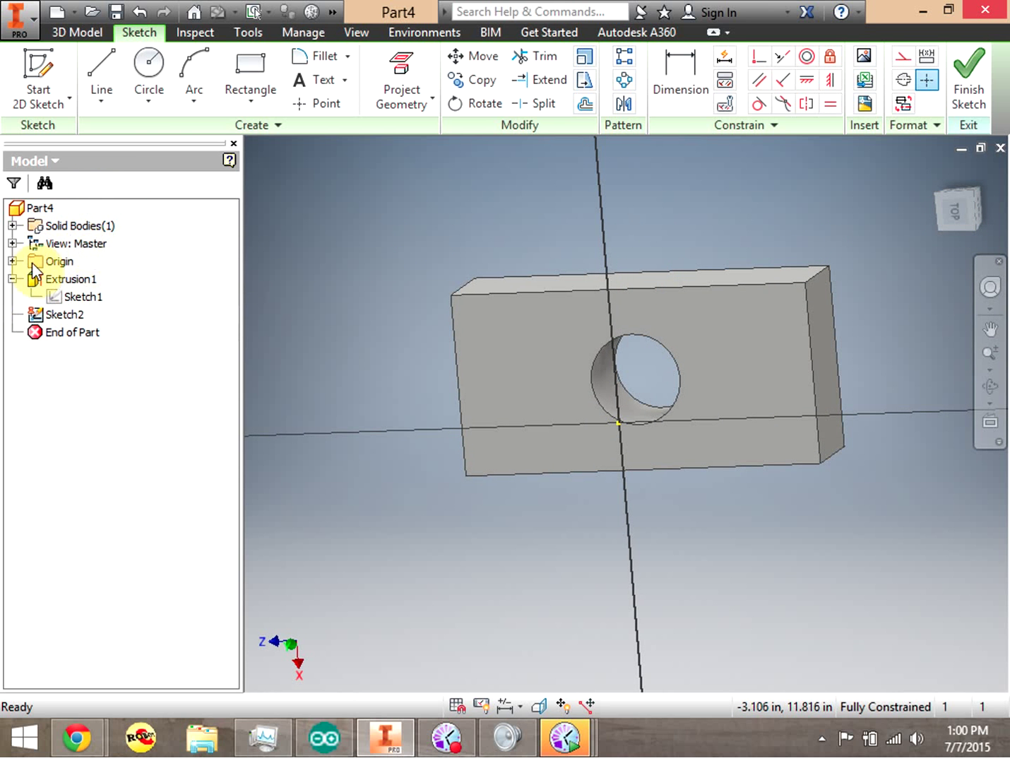
pyautogui.click(74, 315)
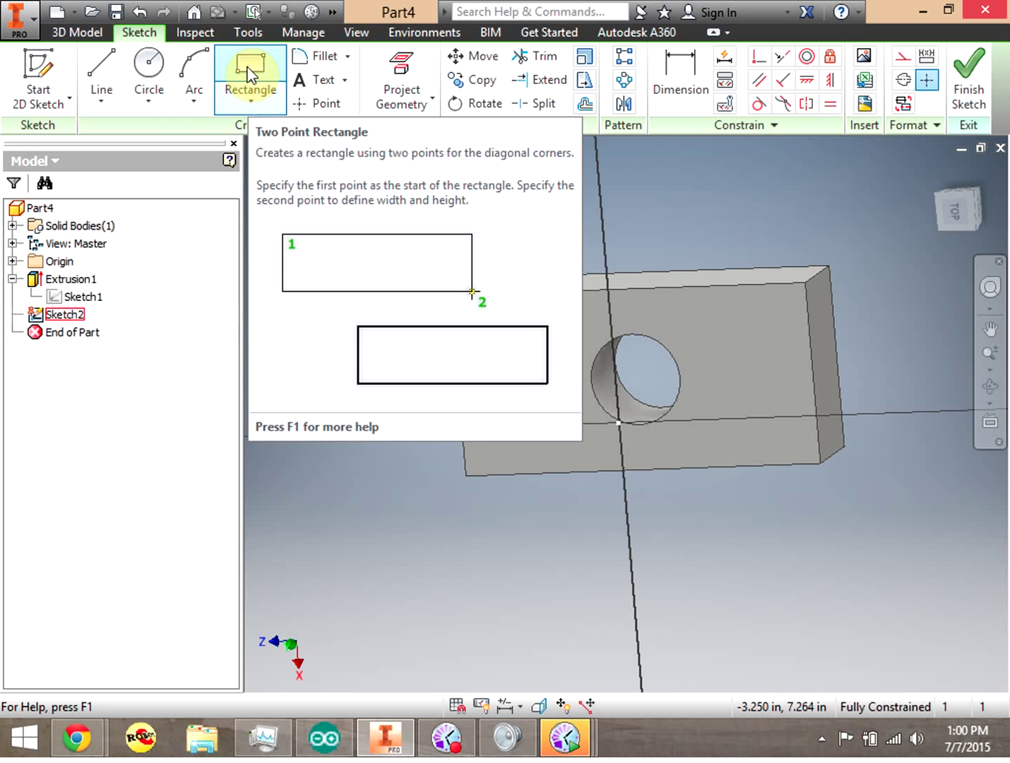
# Step: Sketch a six-sided polygon about 0.56 in across its corners on the block's face, beside the circular hole
pyautogui.click(151, 99)
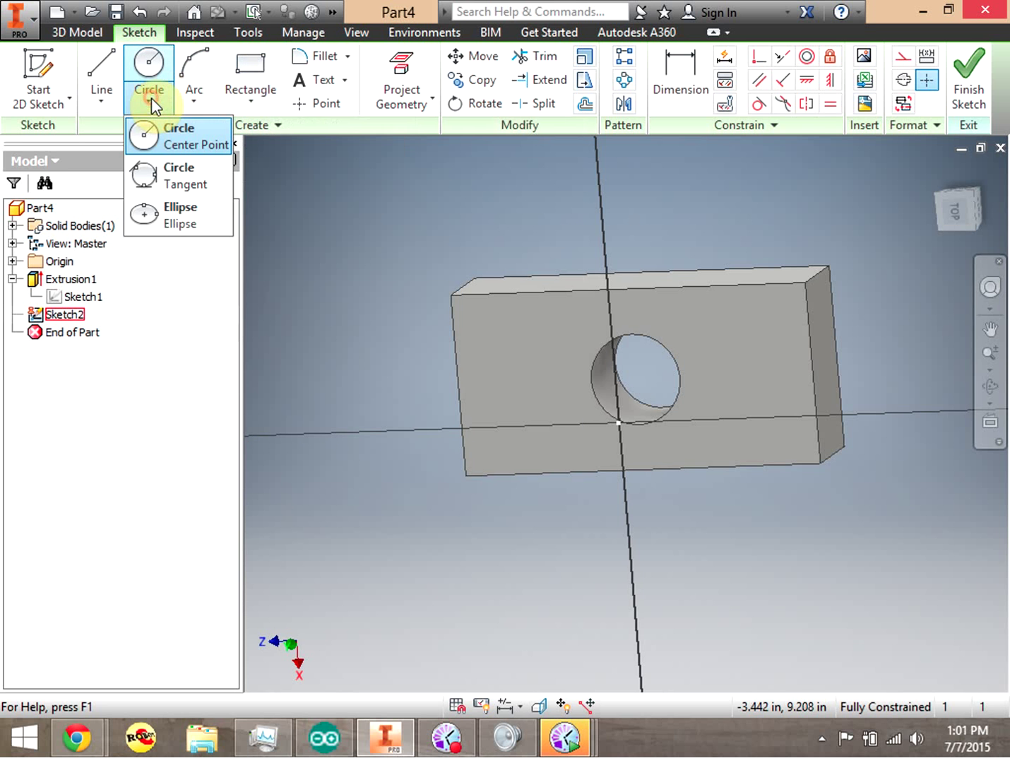
pyautogui.click(196, 106)
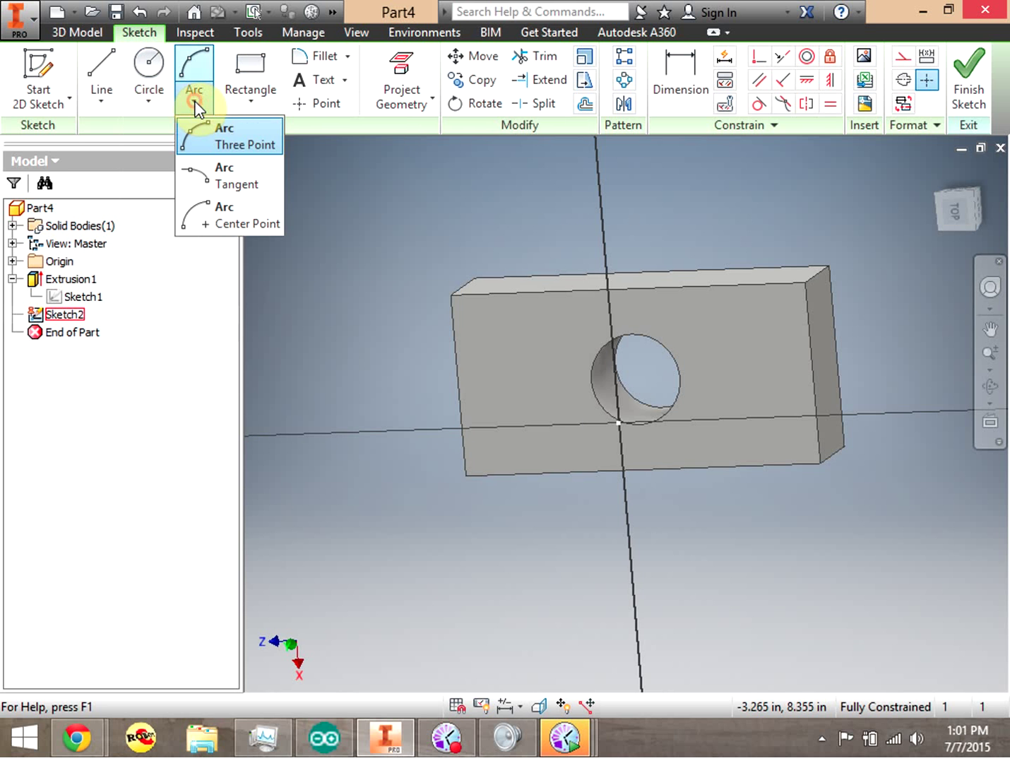
pyautogui.click(250, 104)
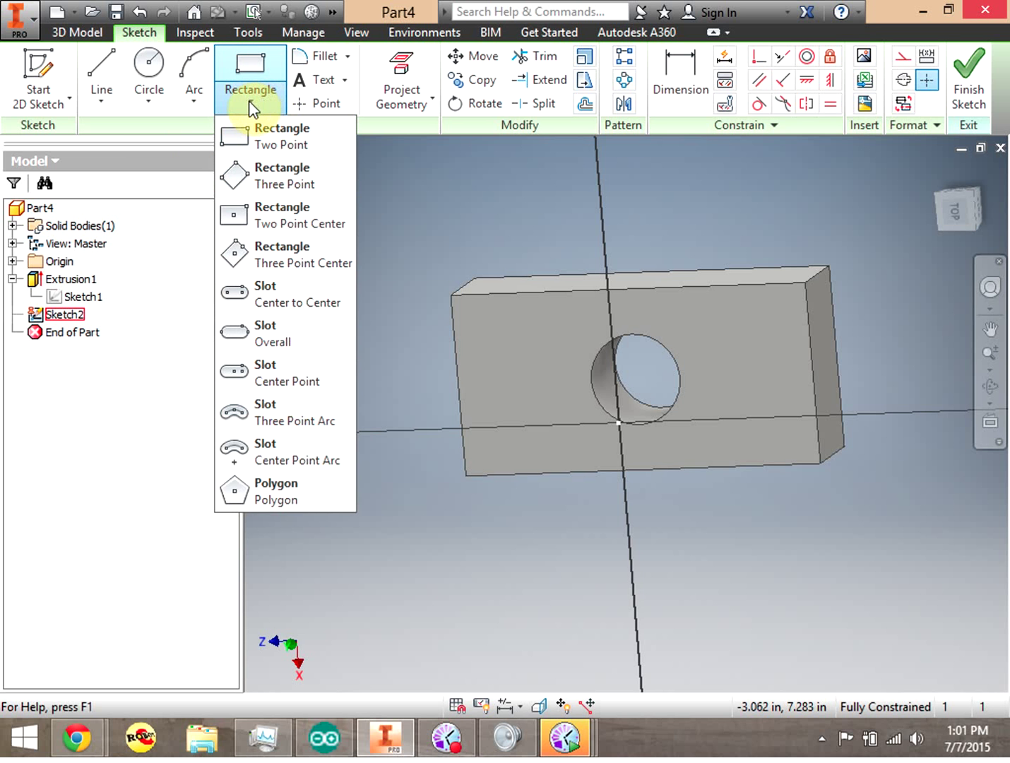
pyautogui.click(271, 494)
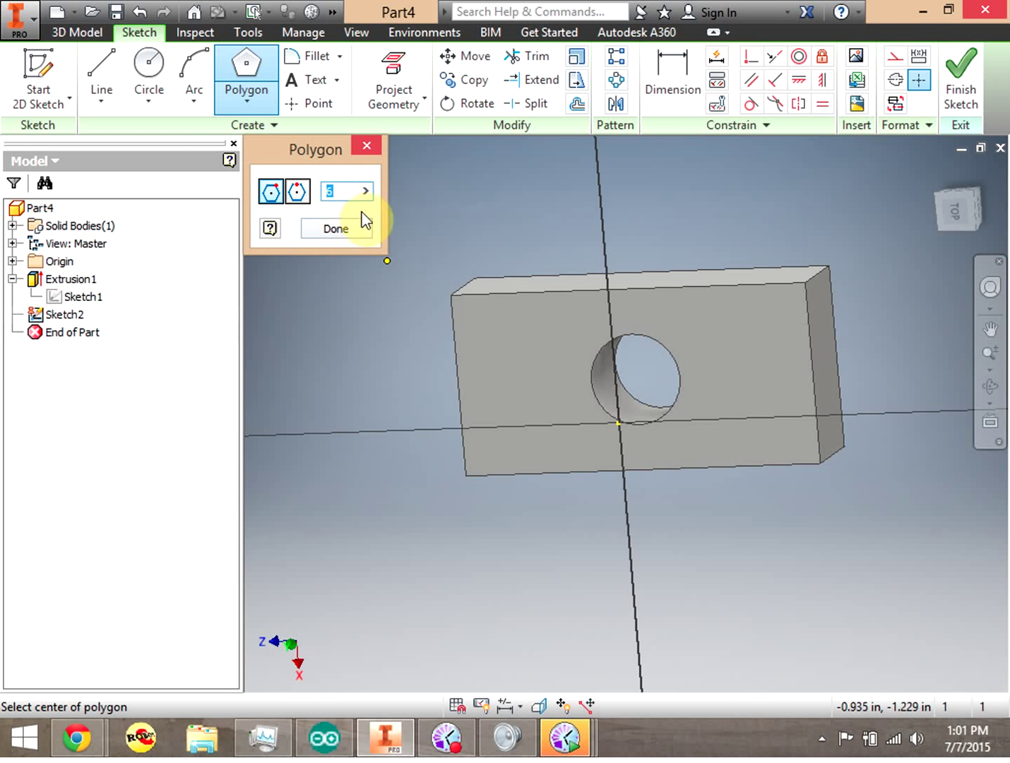
pyautogui.write('6')
pyautogui.click(526, 380)
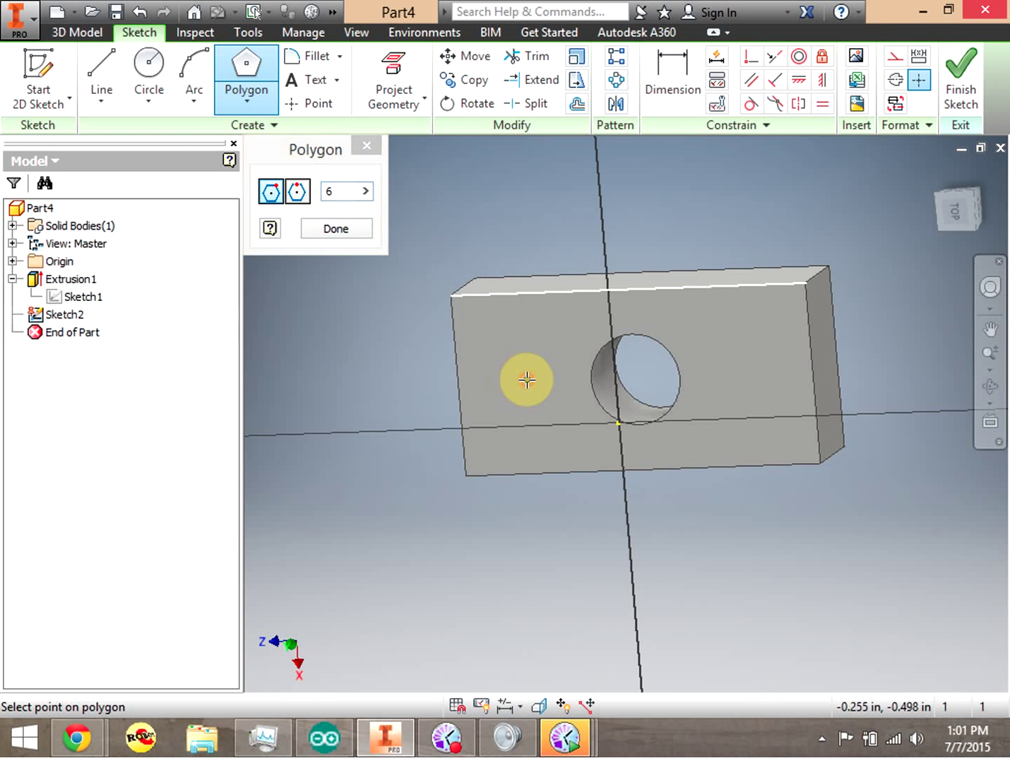
pyautogui.click(498, 337)
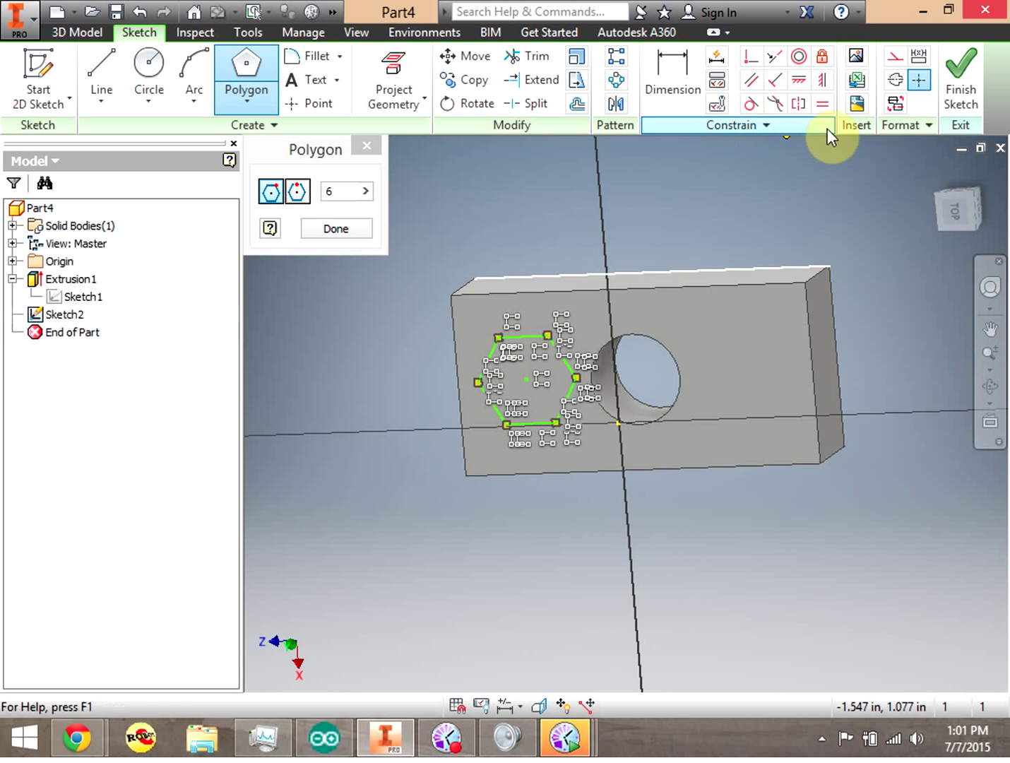
# Step: Apply a horizontal constraint to the hexagon edge nearest the block's long edge
pyautogui.click(801, 85)
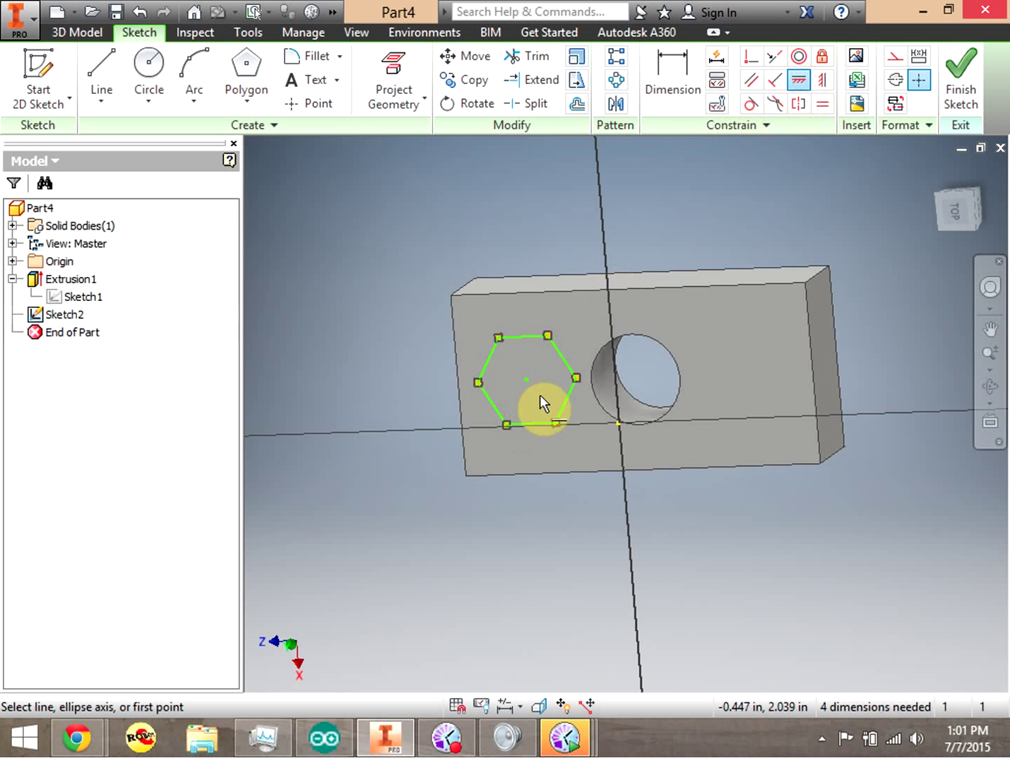
pyautogui.click(531, 334)
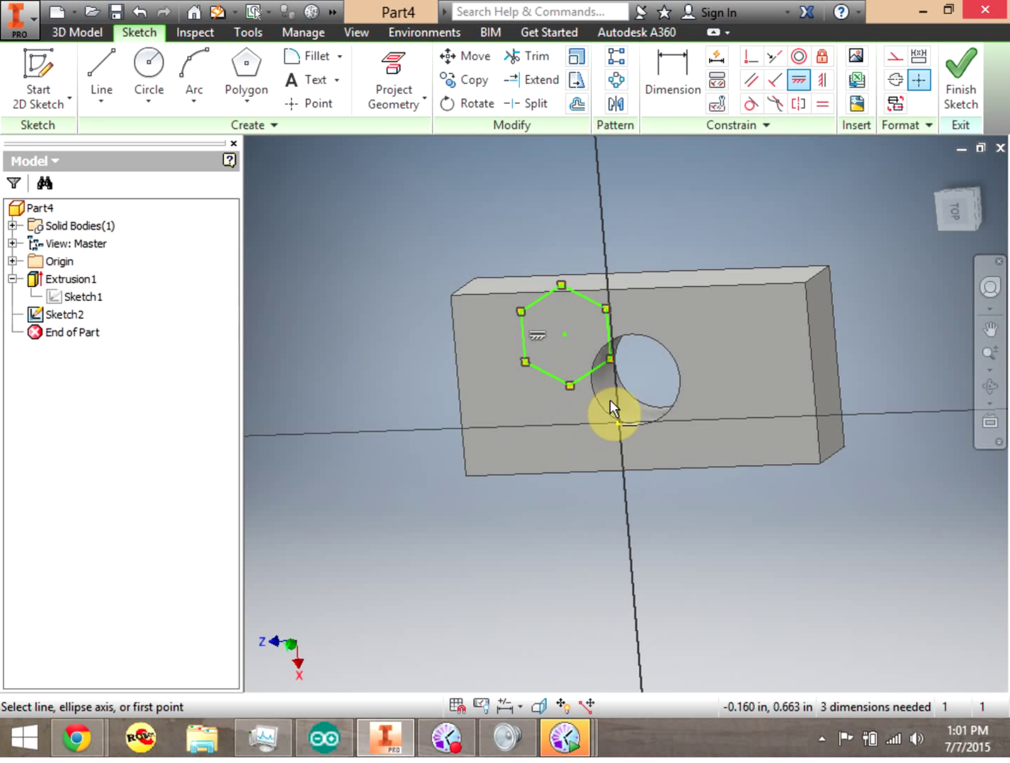
pyautogui.rightClick(603, 219)
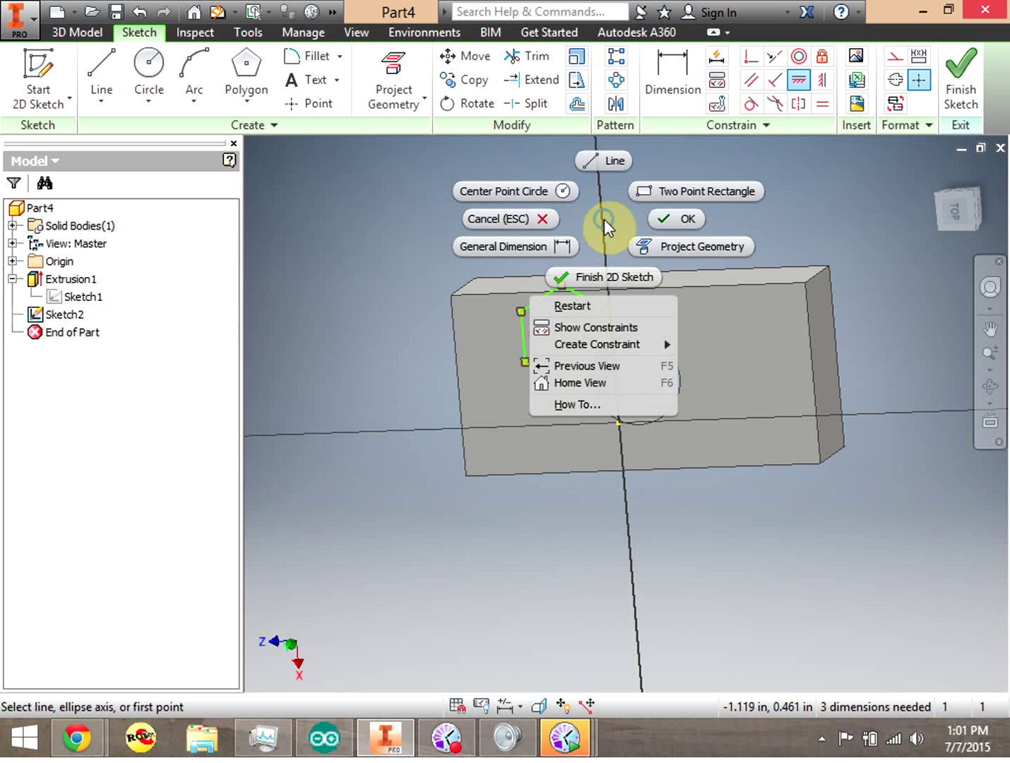
pyautogui.click(674, 219)
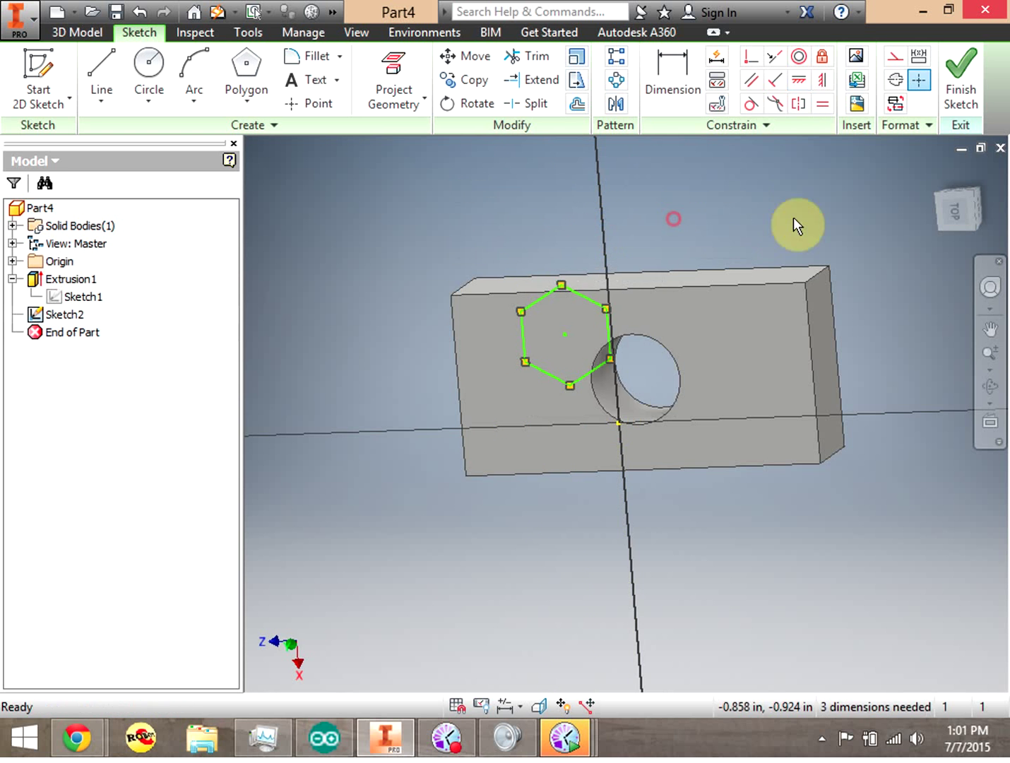
# Step: Move the hexagon by its centre onto the clear area between the hole and the block's short end
pyautogui.click(959, 210)
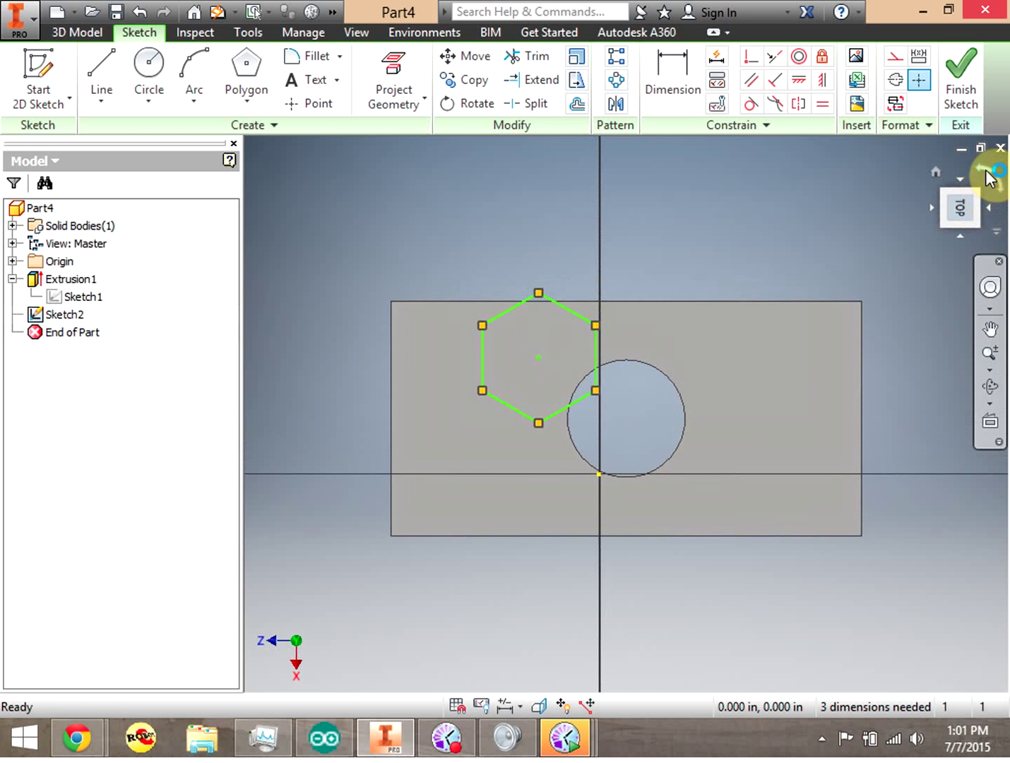
pyautogui.click(986, 173)
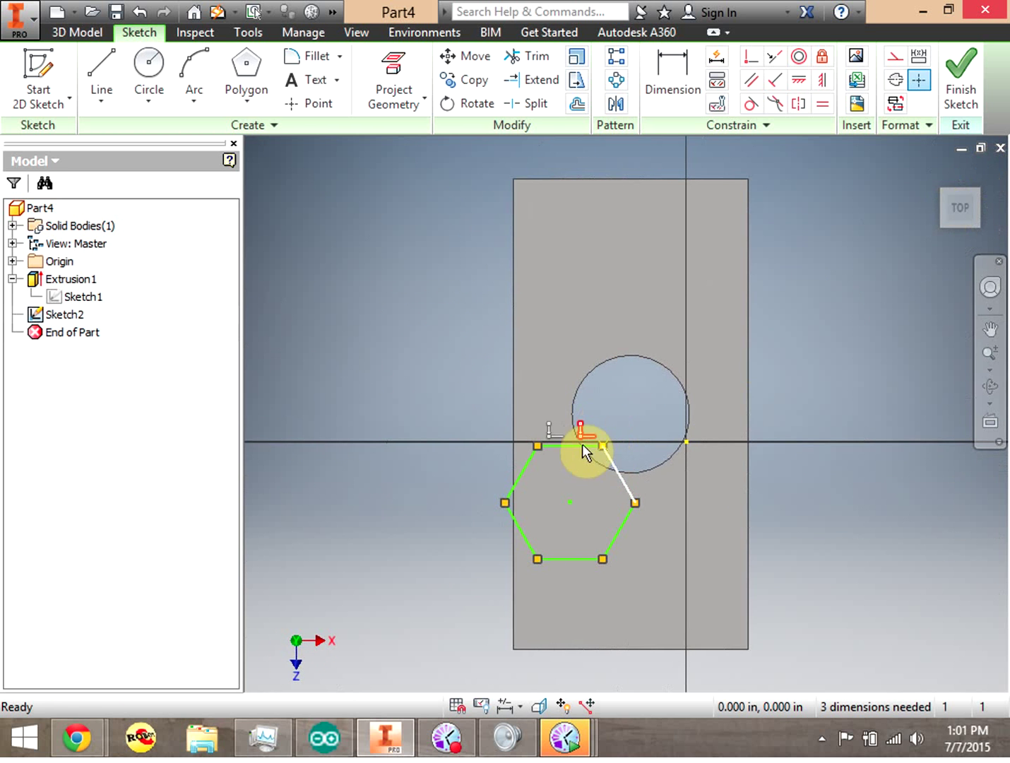
pyautogui.moveTo(569, 504); pyautogui.dragTo(636, 560)
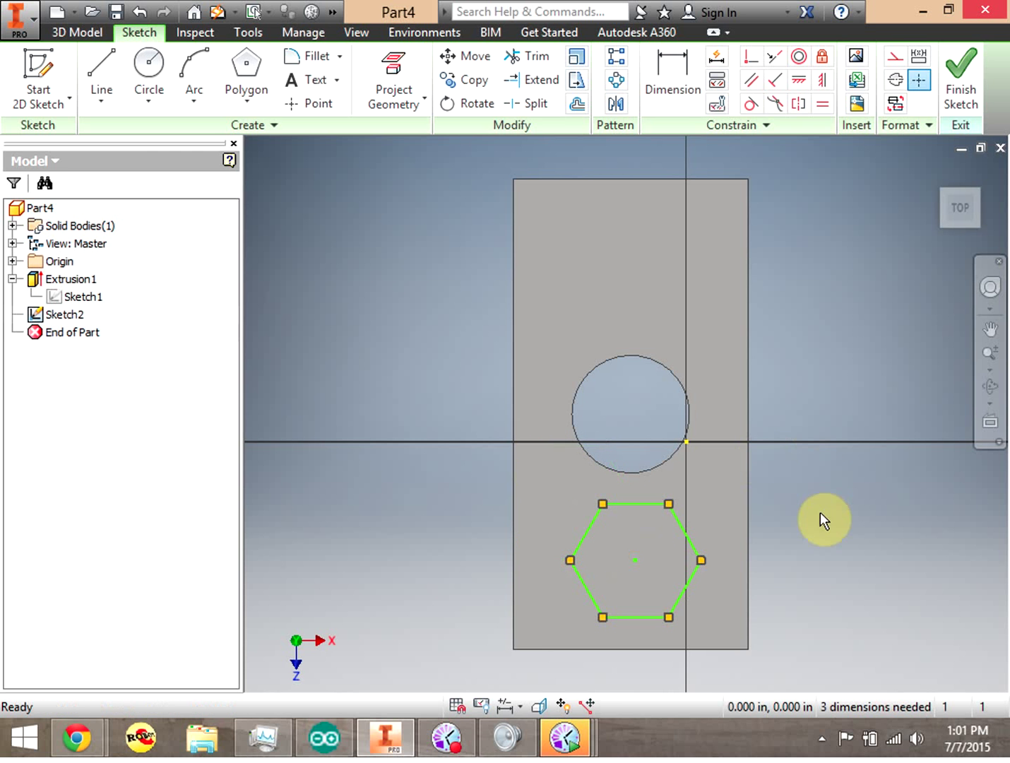
# Step: Dimension the distance from the block's long edge to the nearest hexagon corner and set it to 0.25 in
pyautogui.click(675, 99)
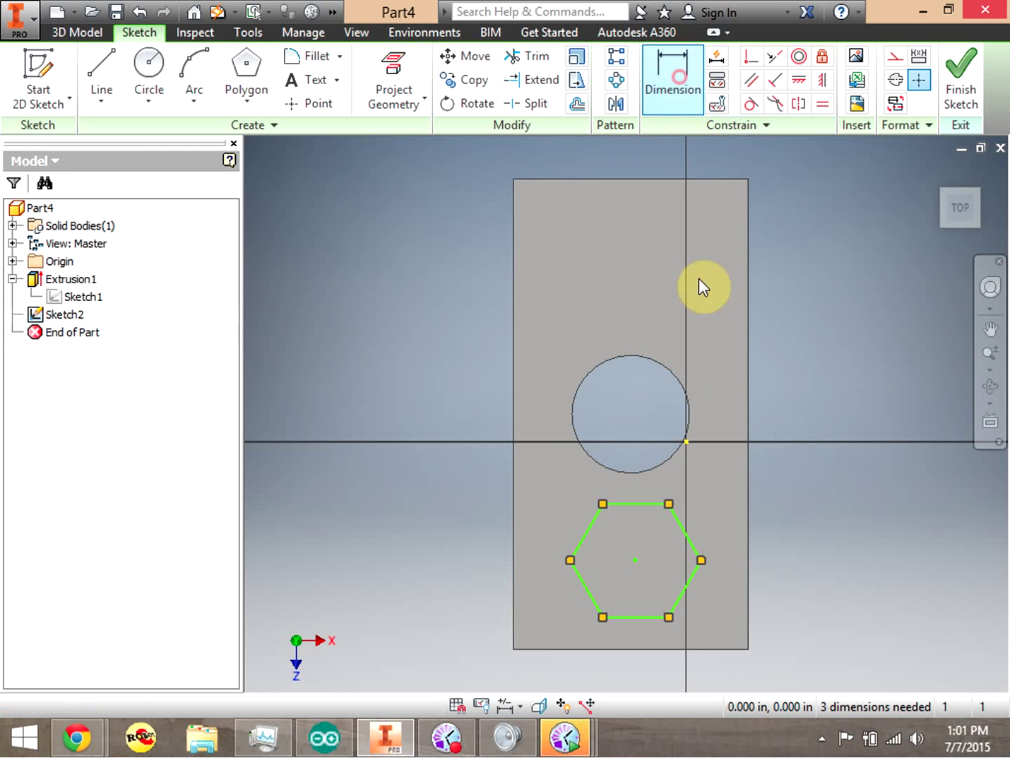
pyautogui.click(750, 493)
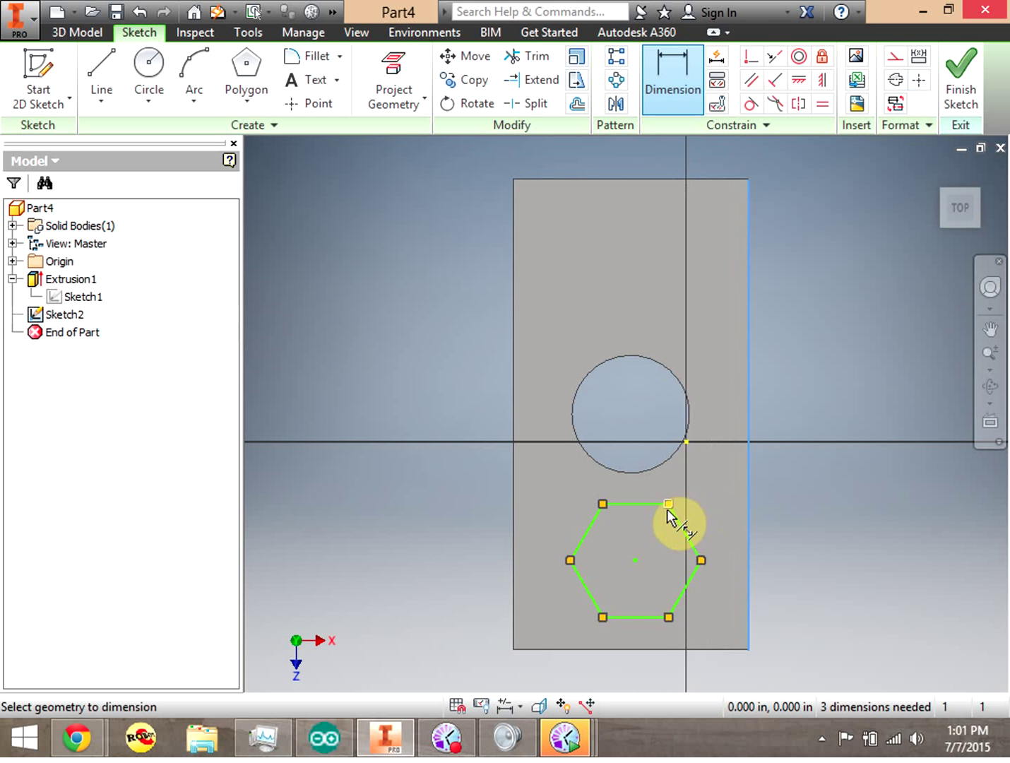
pyautogui.click(701, 560)
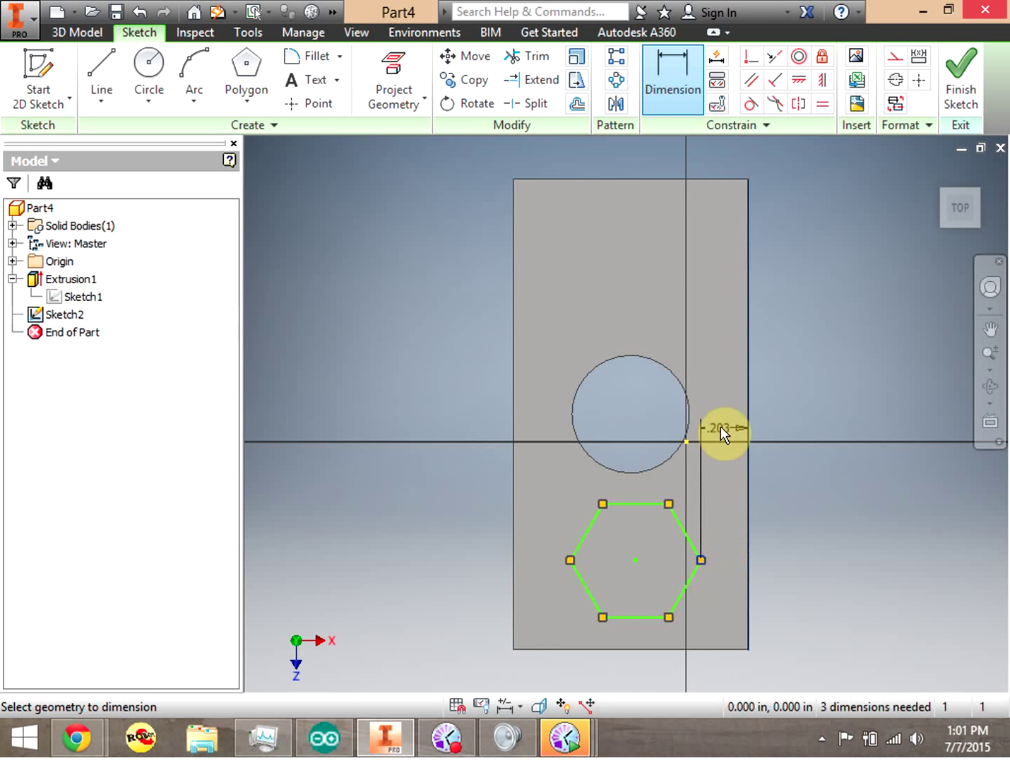
pyautogui.click(724, 158)
pyautogui.moveTo(697, 231); pyautogui.dragTo(604, 232)
pyautogui.write('.25')
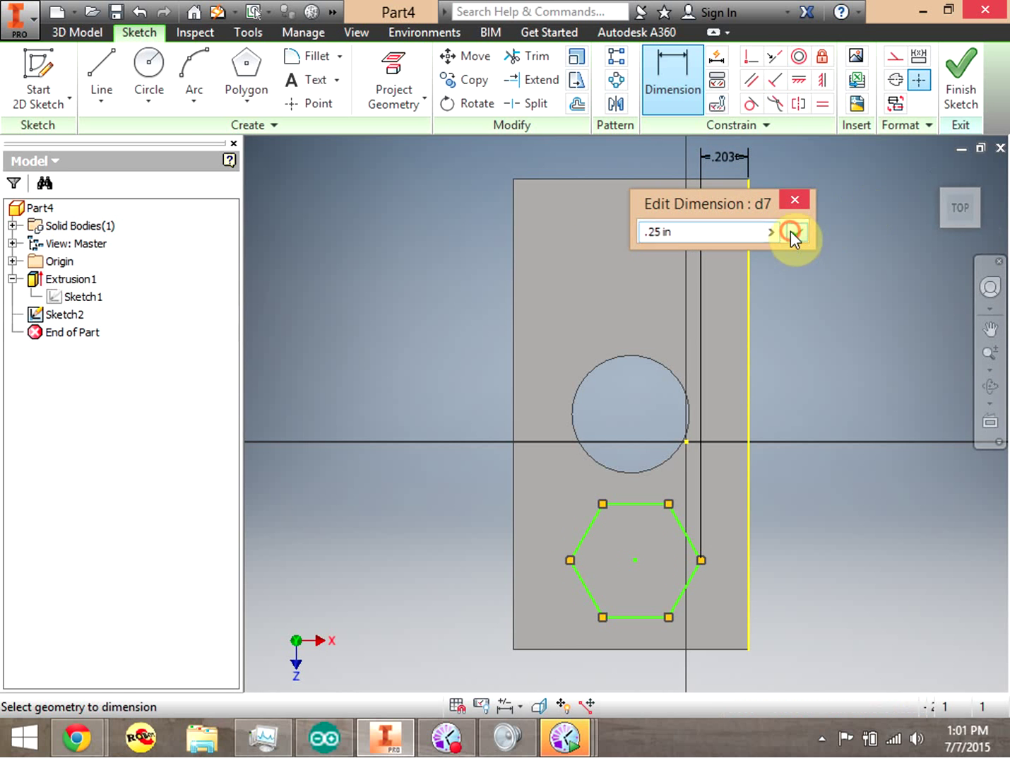
pyautogui.click(792, 232)
# Step: Try dimensioning the hexagon edge nearest the hole at 0.25 in, and undo that dimension
pyautogui.click(619, 504)
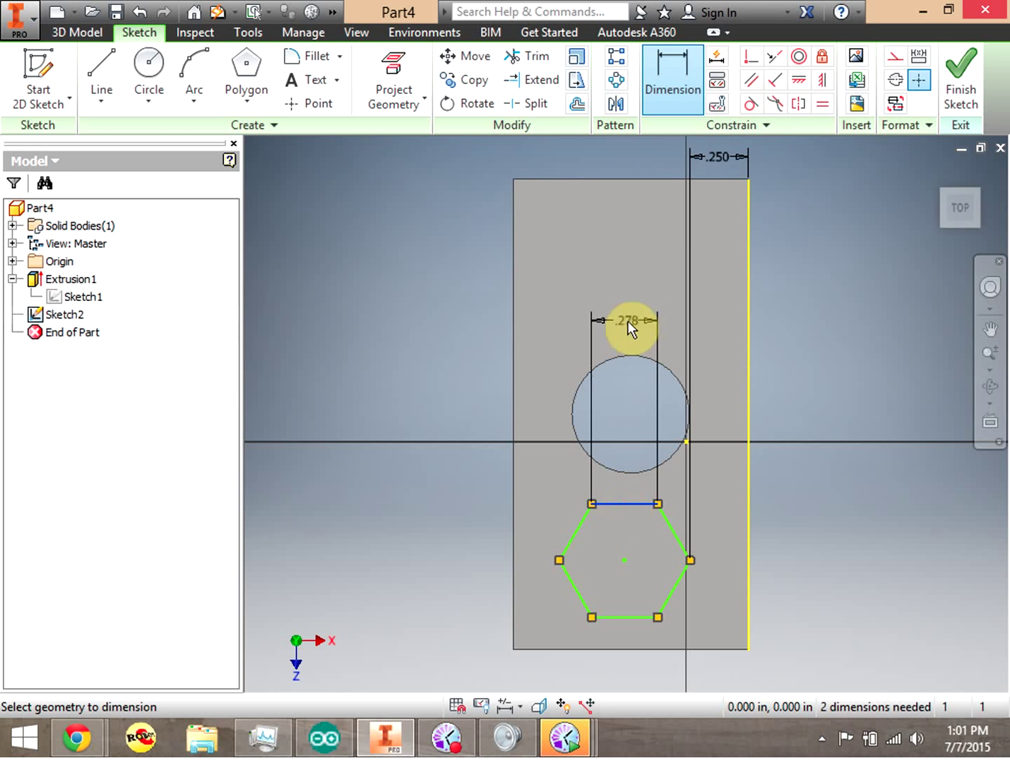
pyautogui.click(626, 153)
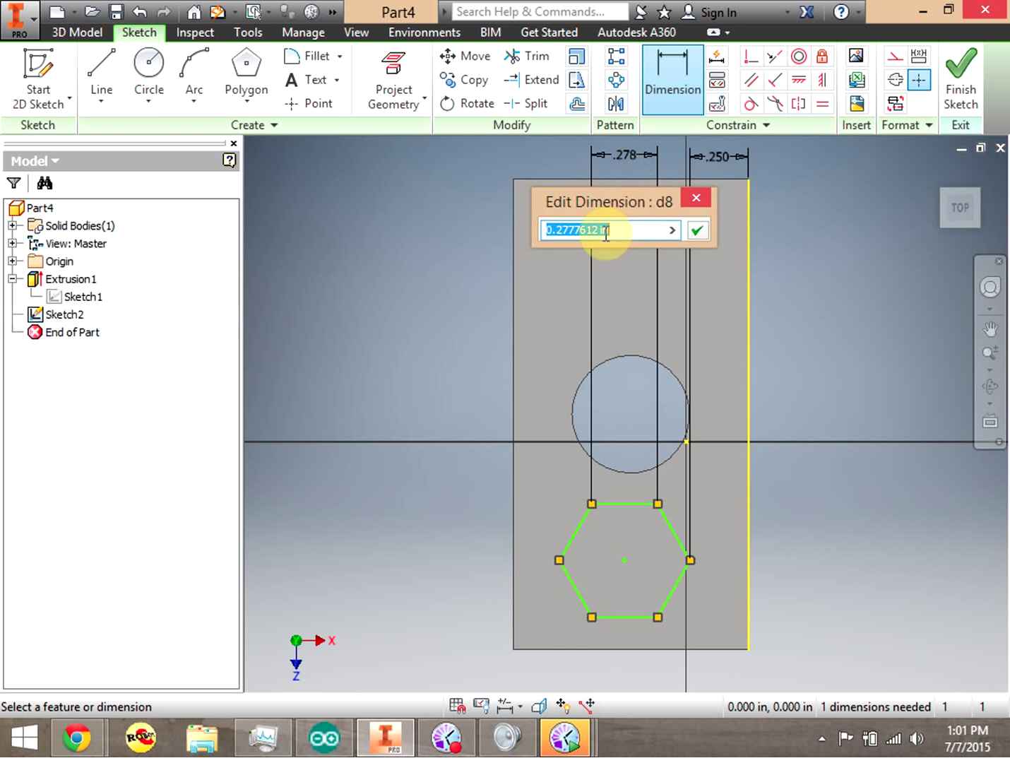
pyautogui.write('.254')
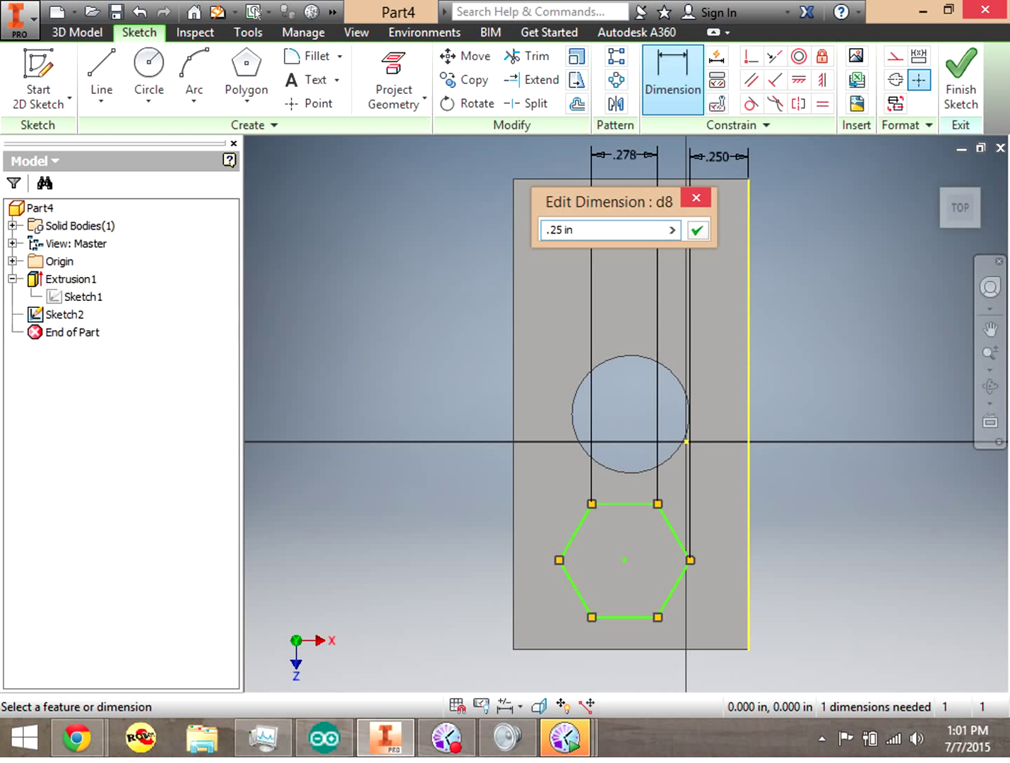
pyautogui.press('Return')
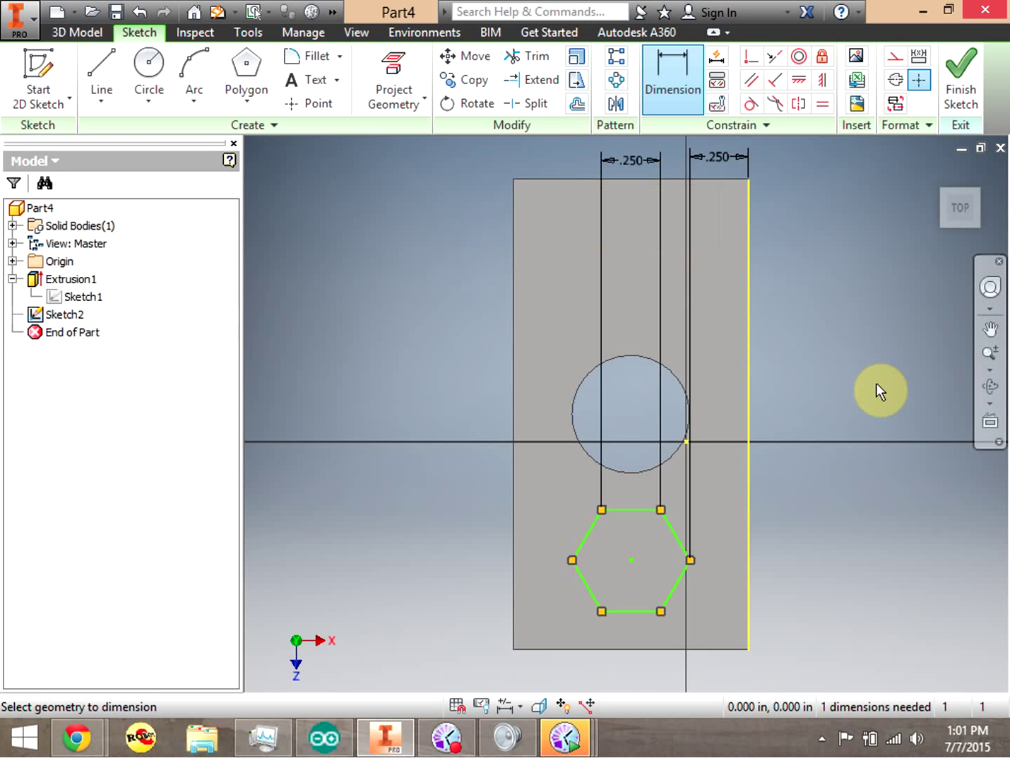
pyautogui.hotkey('ctrl', 'z')
pyautogui.hotkey('ctrl', 'z')
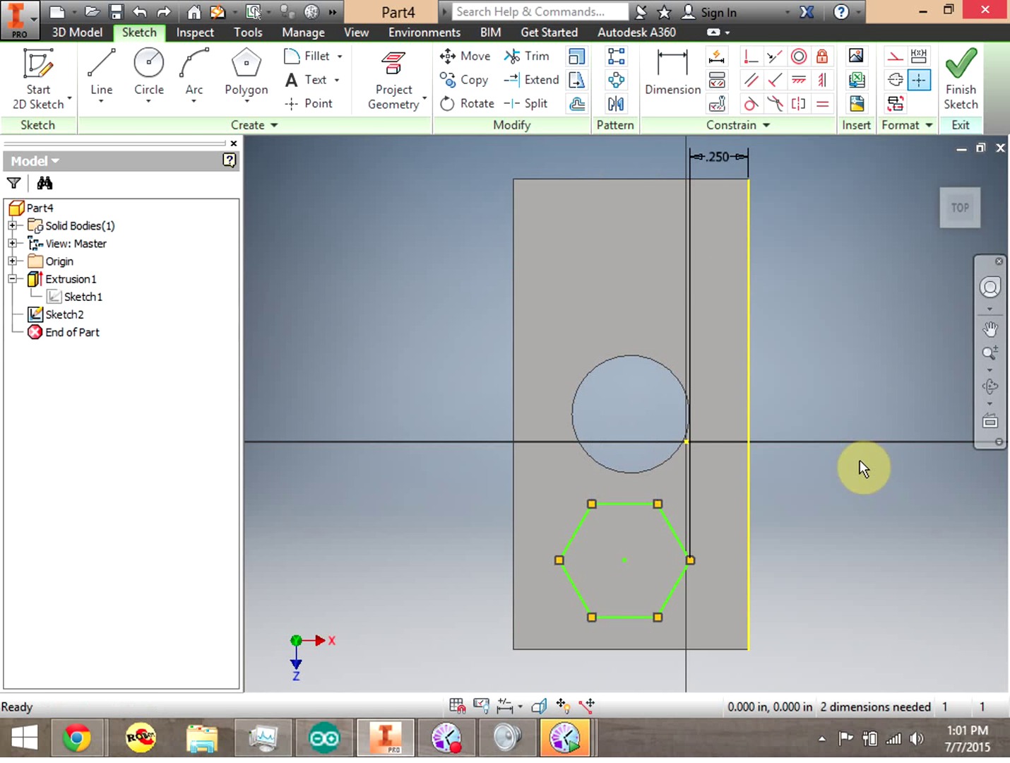
# Step: Dimension the hexagon's width between its two opposite side corners and set it to 0.5 in
pyautogui.click(684, 74)
pyautogui.click(560, 560)
pyautogui.click(690, 560)
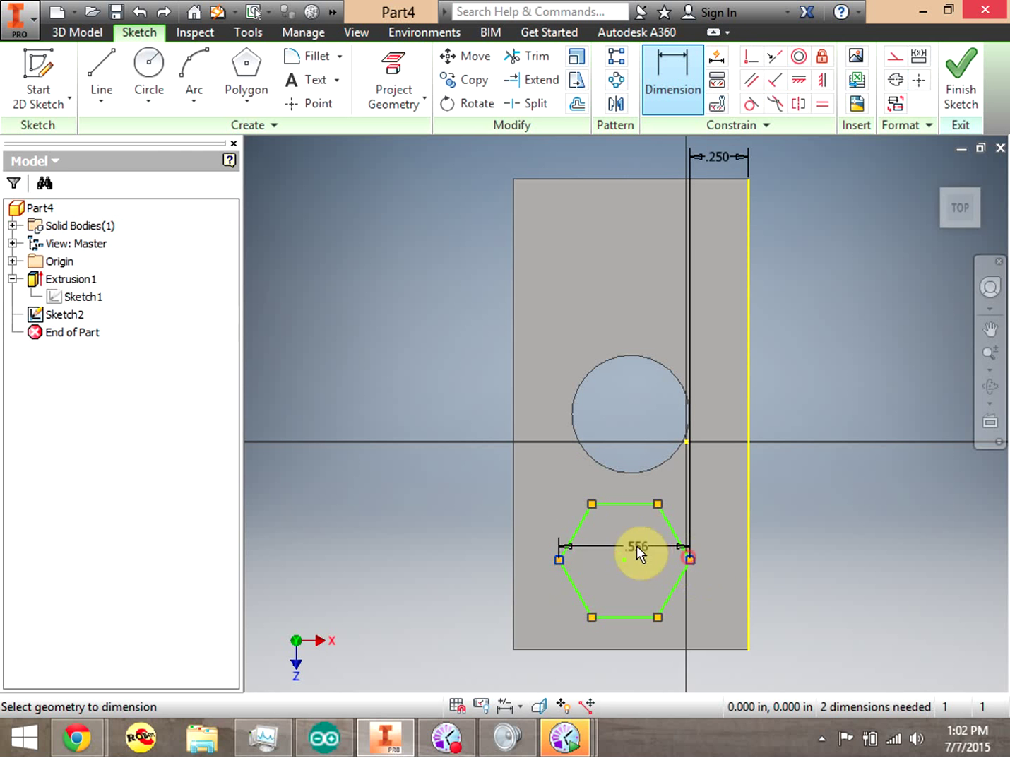
pyautogui.click(632, 152)
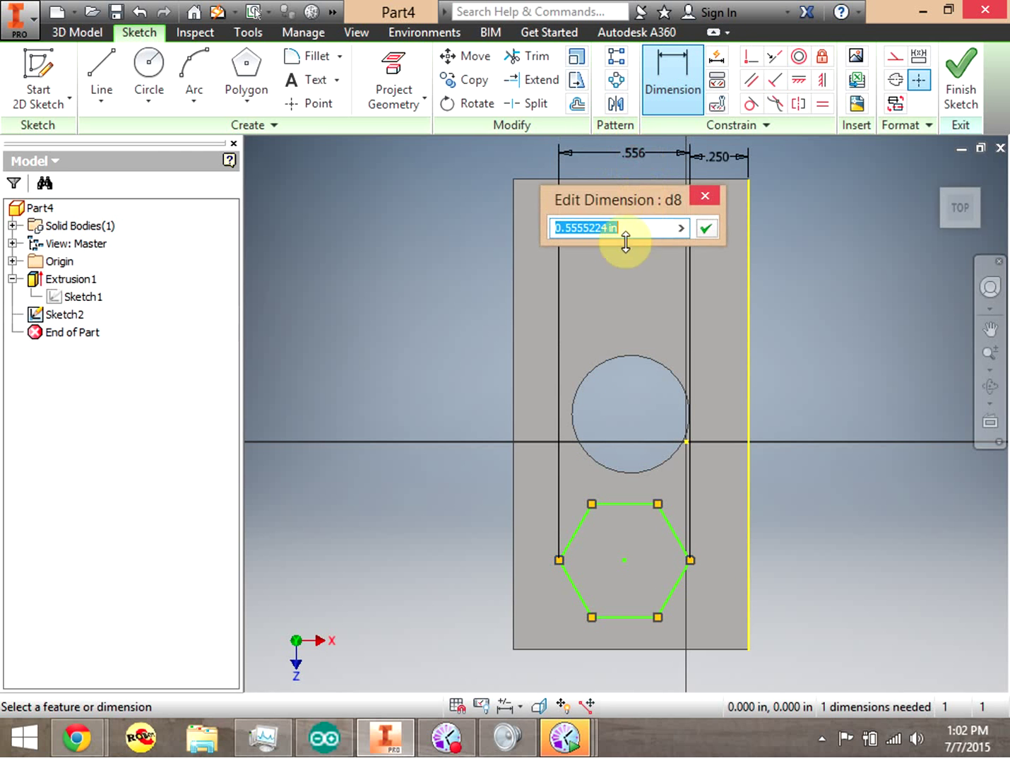
pyautogui.write('.5')
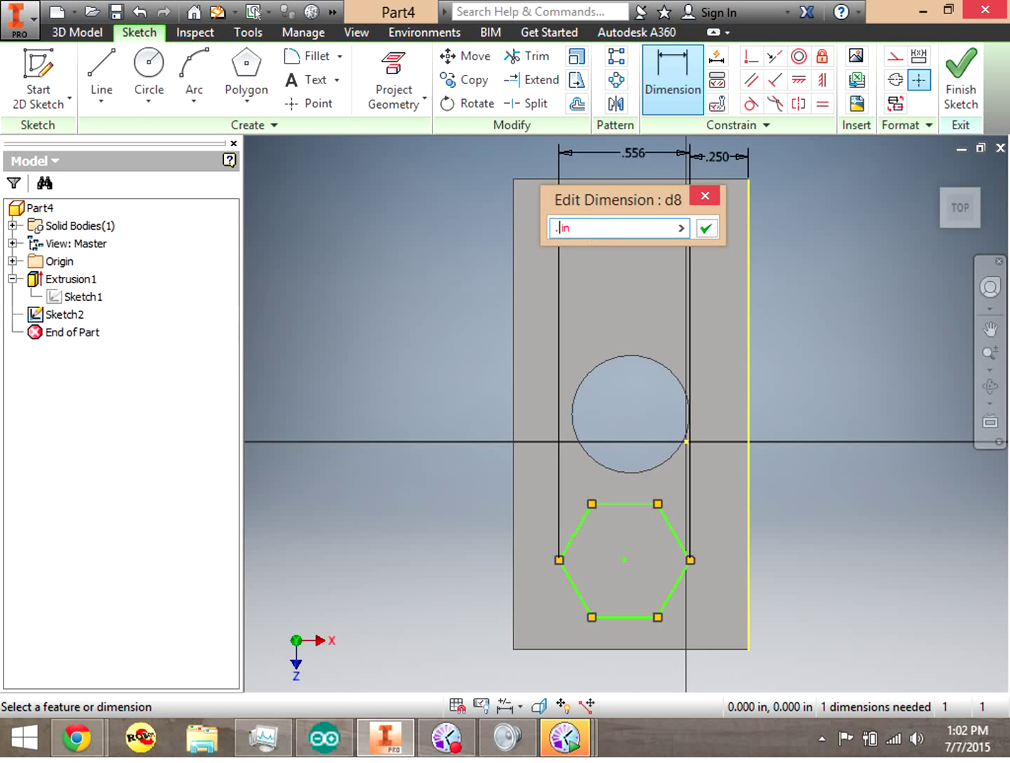
pyautogui.press('Return')
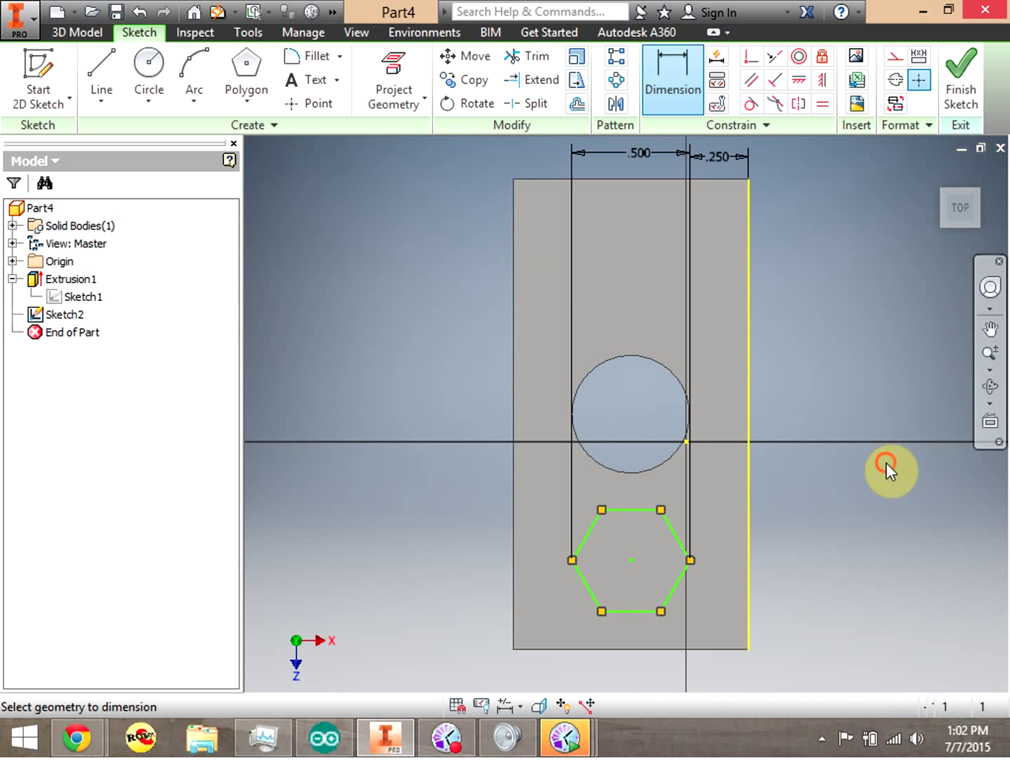
# Step: Finish the hexagon sketch and return to 3D modelling
pyautogui.click(915, 204)
pyautogui.keyDown('shift'); pyautogui.moveTo(630, 395); pyautogui.dragTo(495, 409, button='middle'); pyautogui.keyUp('shift')
pyautogui.keyDown('shift'); pyautogui.moveTo(630, 397); pyautogui.dragTo(851, 241, button='middle'); pyautogui.keyUp('shift')
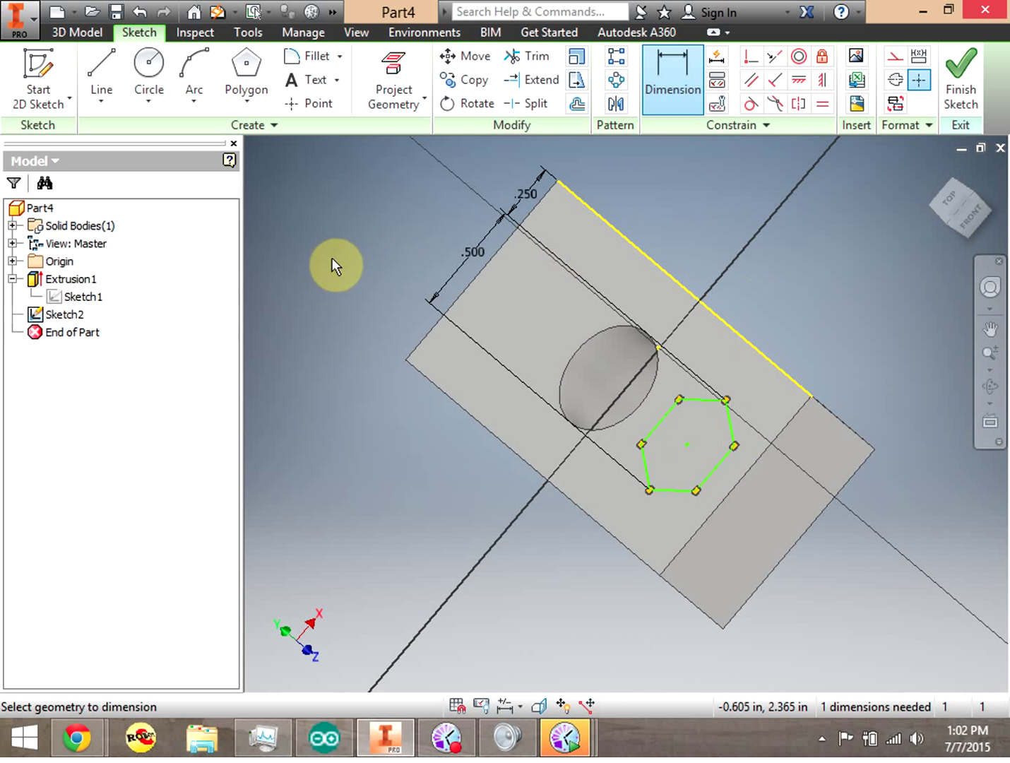
pyautogui.click(962, 91)
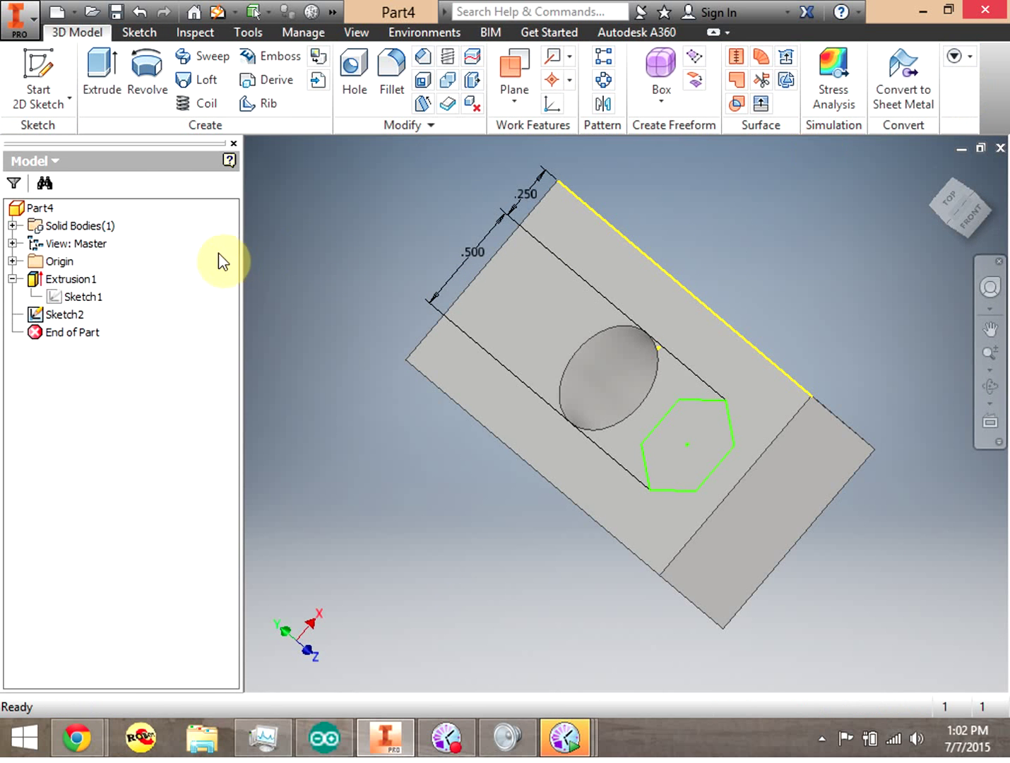
# Step: Set up an extrusion of the hexagon profile as a cut, 0.5 in deep into the block
pyautogui.click(99, 90)
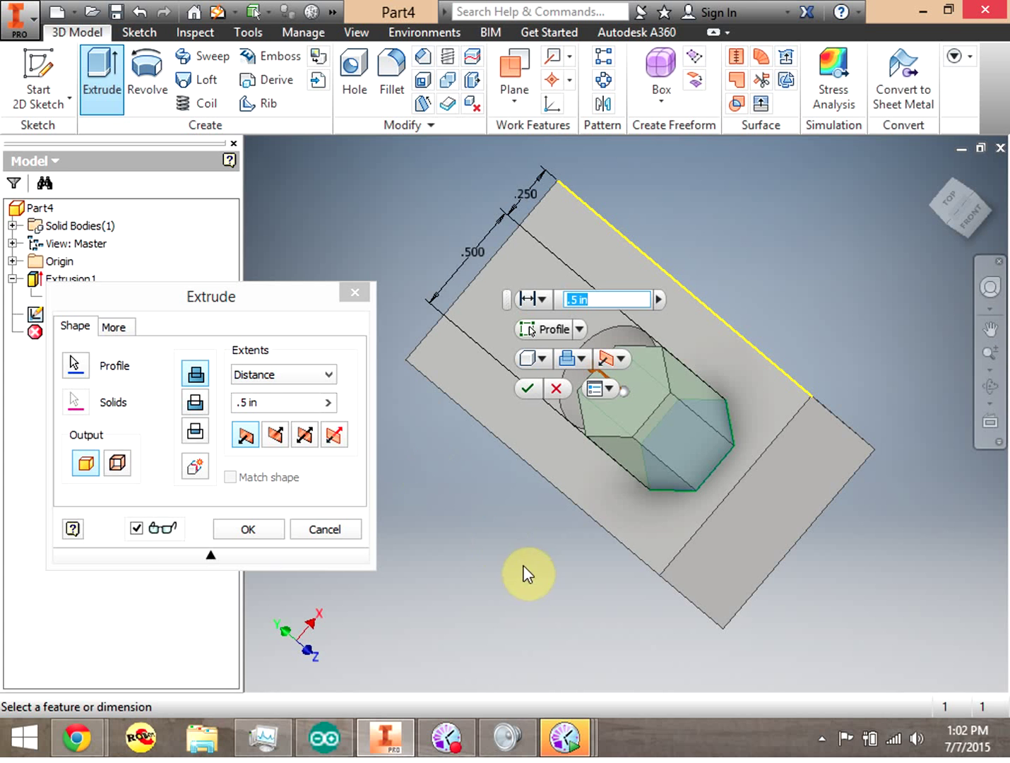
pyautogui.moveTo(951, 208); pyautogui.dragTo(892, 213)
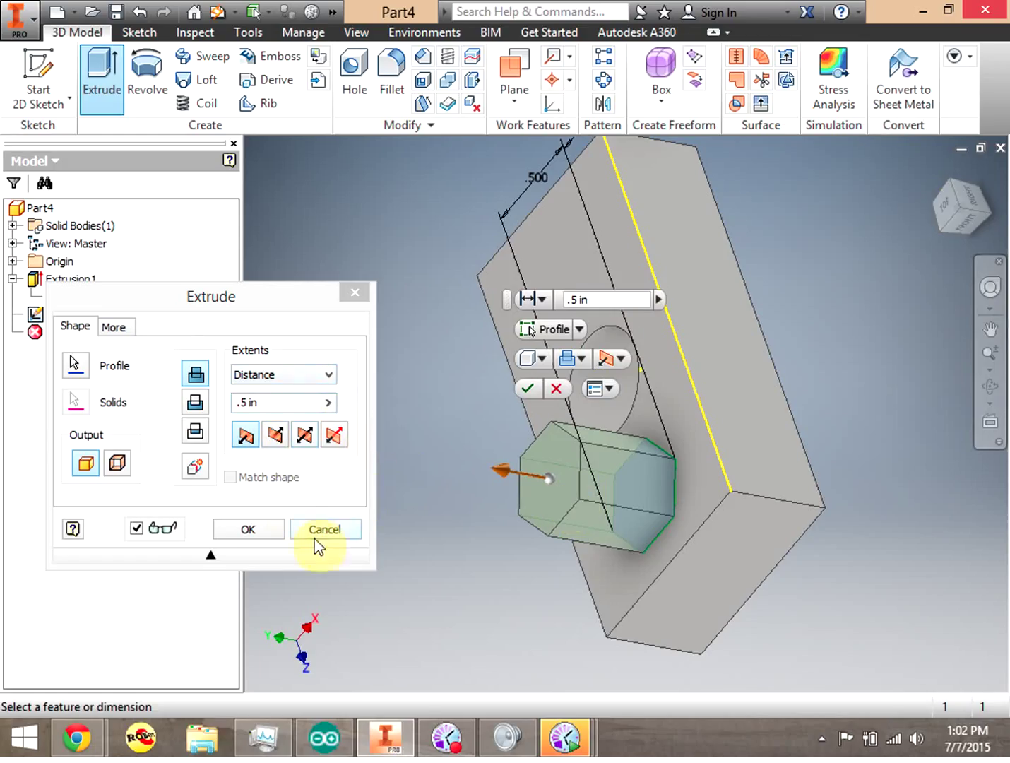
pyautogui.click(116, 328)
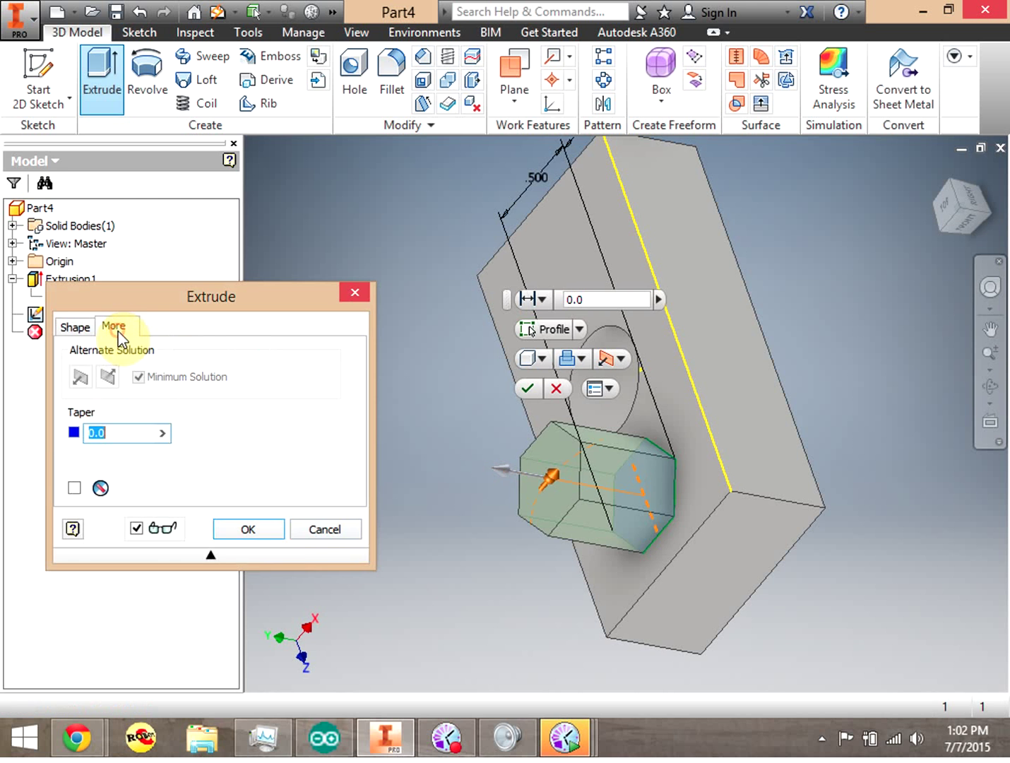
pyautogui.click(80, 326)
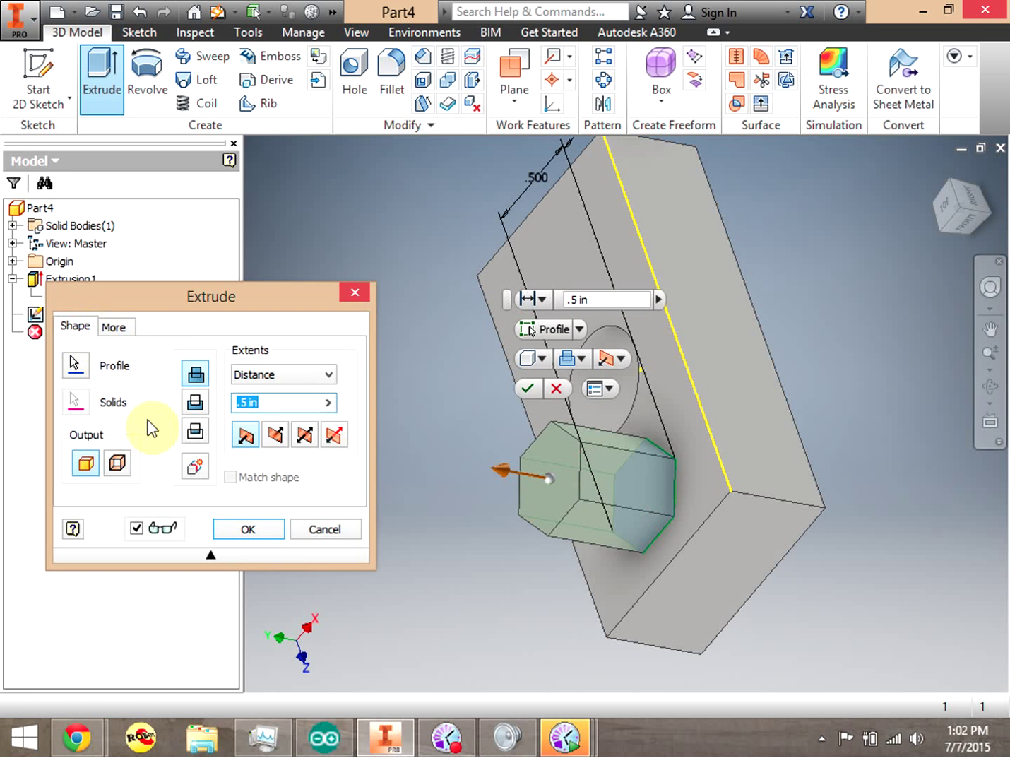
pyautogui.click(194, 403)
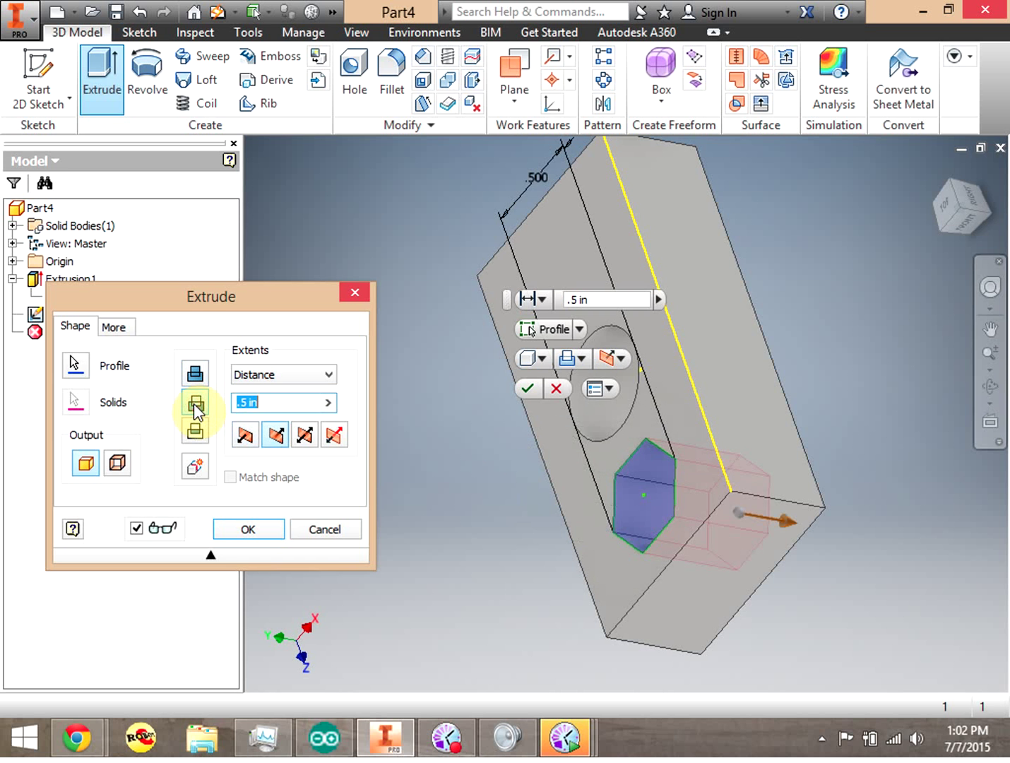
pyautogui.moveTo(943, 206)
pyautogui.mouseDown()
pyautogui.moveTo(1007, 234)
pyautogui.moveTo(884, 214)
pyautogui.mouseUp()
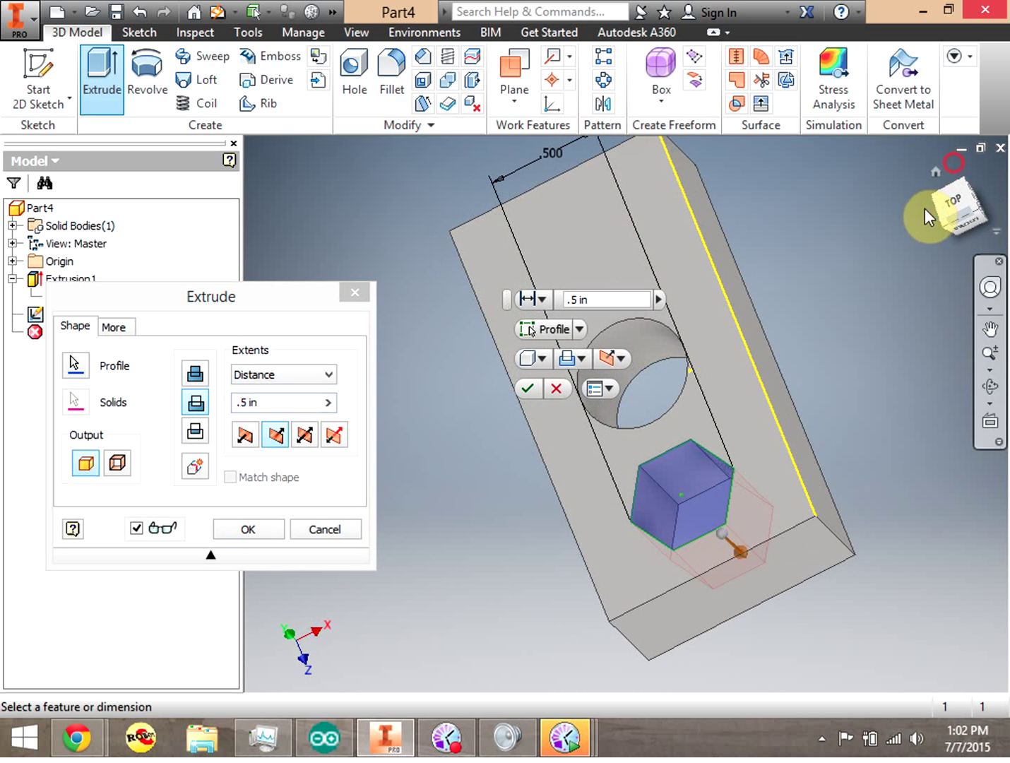
# Step: Try the All extent for the hexagonal cut, and return to the 0.5 in distance
pyautogui.click(327, 374)
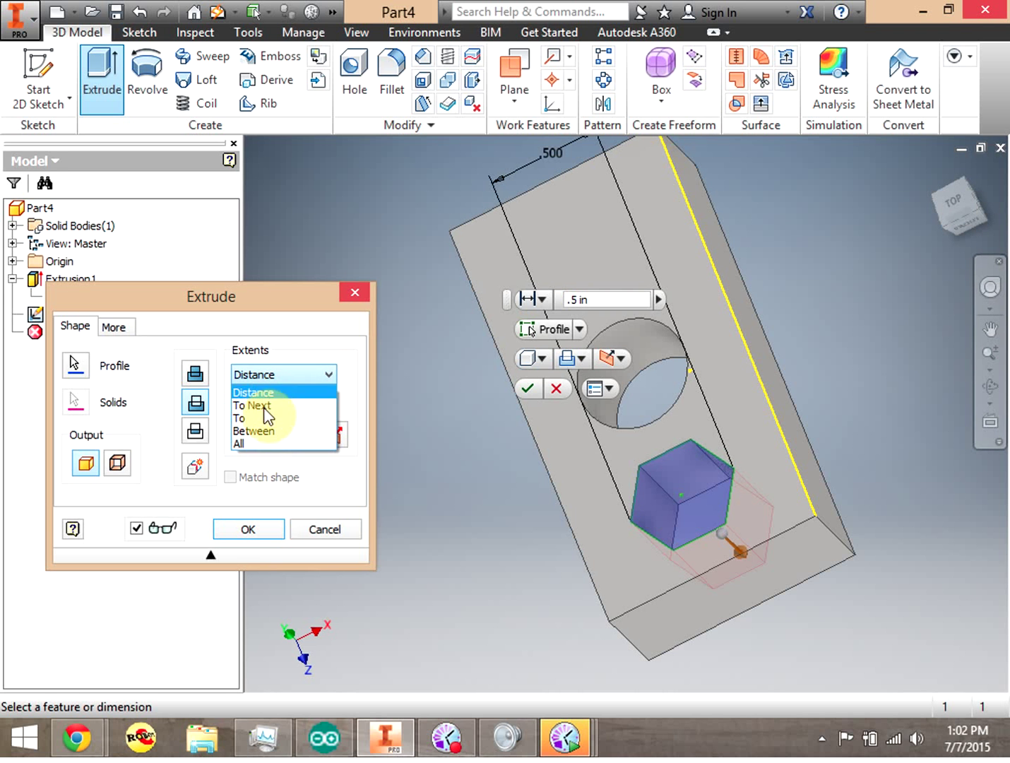
pyautogui.click(260, 443)
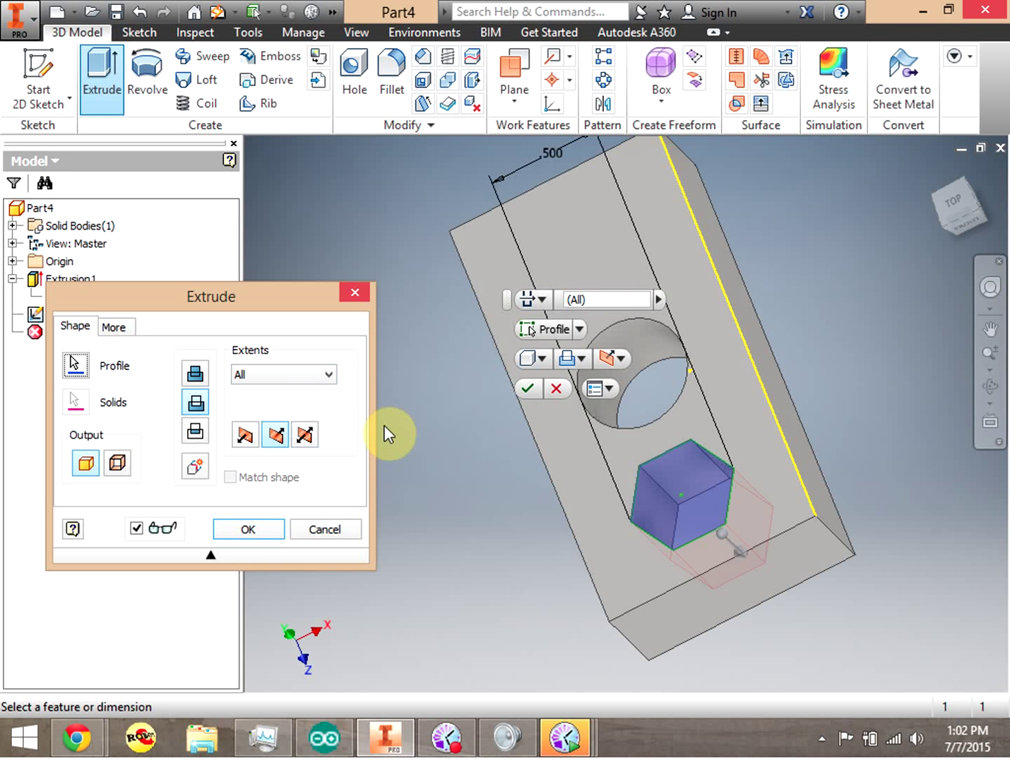
pyautogui.click(286, 373)
pyautogui.click(286, 388)
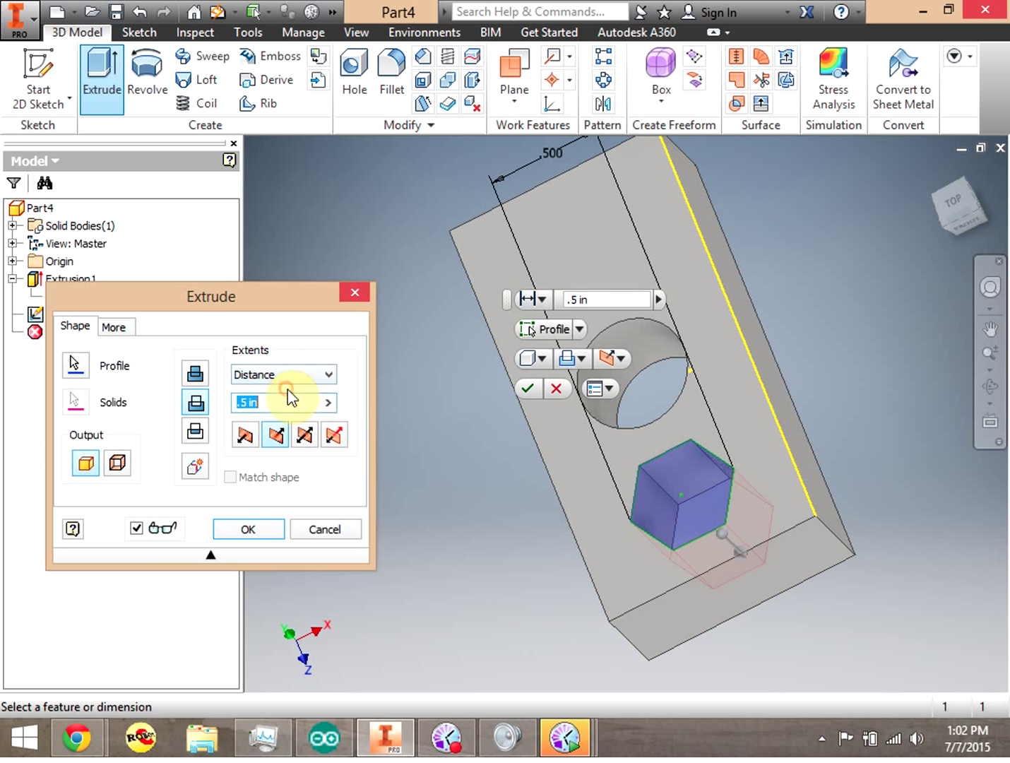
# Step: Compare the Intersect operation with Cut, and complete the hexagon extrusion as a 0.5 in deep cut
pyautogui.moveTo(952, 213)
pyautogui.mouseDown()
pyautogui.moveTo(785, 211)
pyautogui.moveTo(826, 184)
pyautogui.moveTo(919, 180)
pyautogui.moveTo(874, 215)
pyautogui.moveTo(921, 176)
pyautogui.mouseUp()
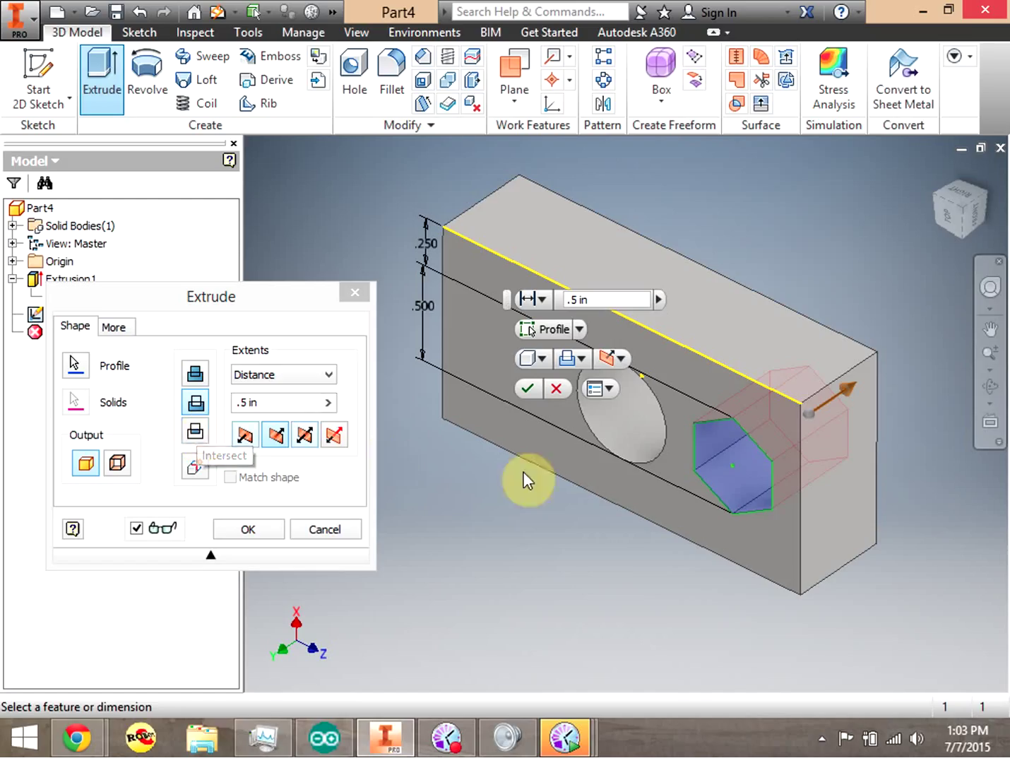
pyautogui.click(194, 438)
pyautogui.moveTo(952, 218)
pyautogui.mouseDown()
pyautogui.moveTo(921, 230)
pyautogui.moveTo(974, 205)
pyautogui.moveTo(953, 237)
pyautogui.mouseUp()
pyautogui.click(192, 404)
pyautogui.moveTo(969, 216)
pyautogui.mouseDown()
pyautogui.moveTo(957, 157)
pyautogui.moveTo(950, 166)
pyautogui.mouseUp()
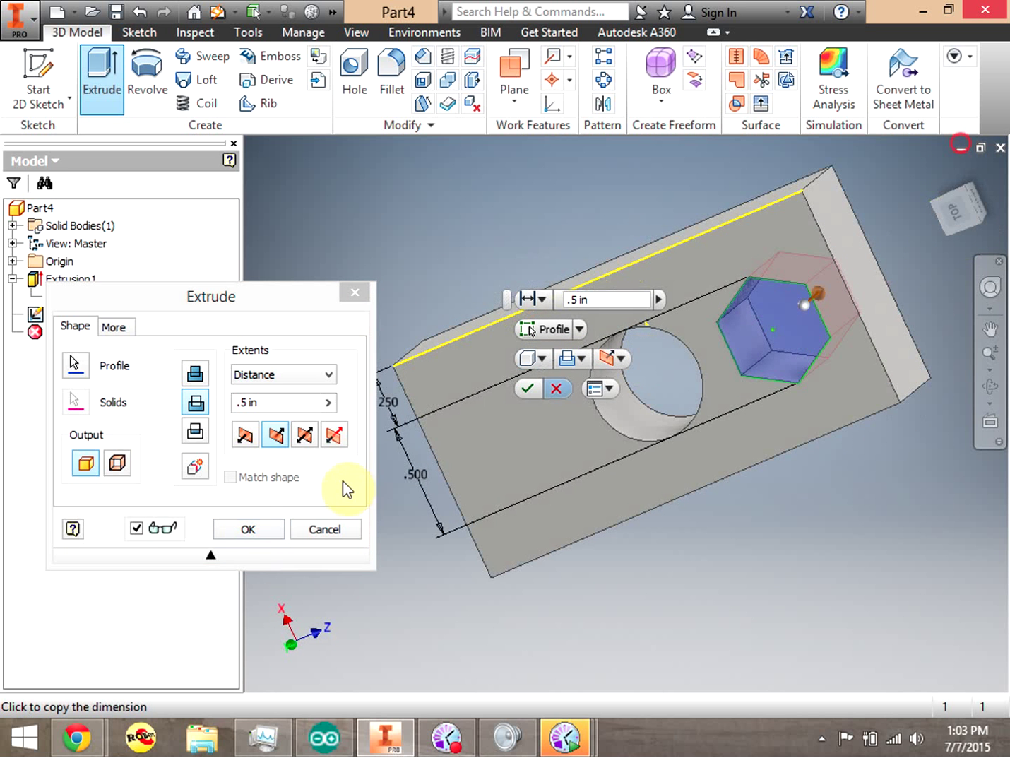
pyautogui.click(260, 531)
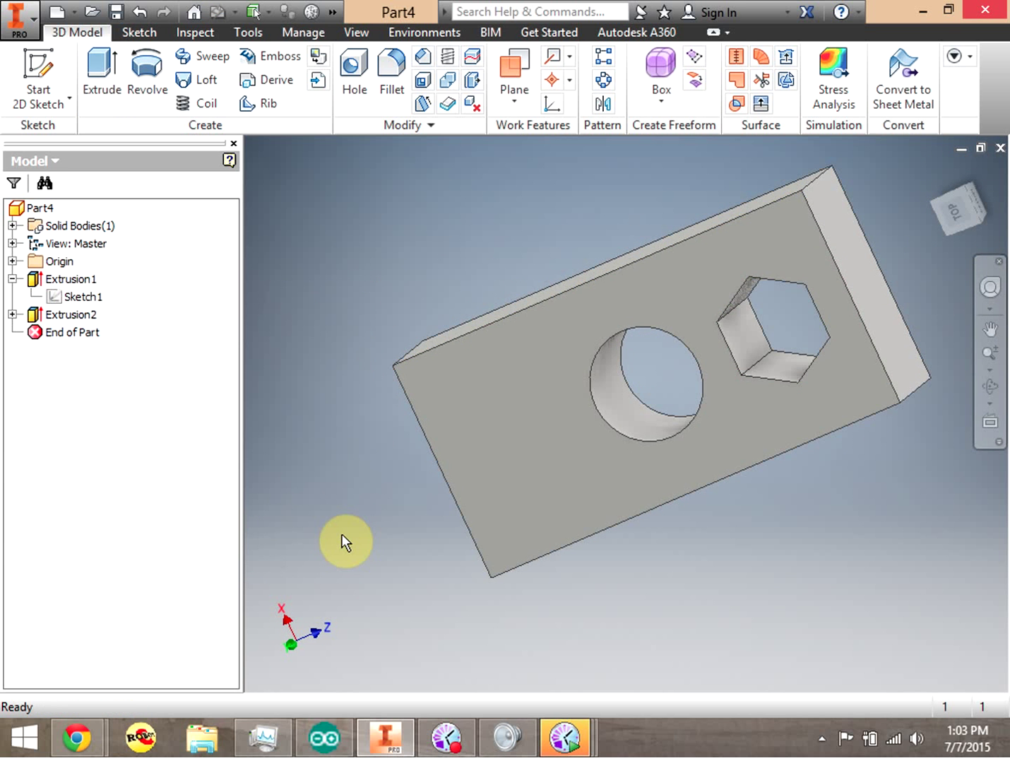
pyautogui.moveTo(960, 219)
pyautogui.mouseDown()
pyautogui.moveTo(859, 262)
pyautogui.moveTo(847, 241)
pyautogui.moveTo(811, 297)
pyautogui.moveTo(565, 381)
pyautogui.moveTo(346, 436)
pyautogui.mouseUp()
pyautogui.moveTo(960, 212); pyautogui.dragTo(705, 369)
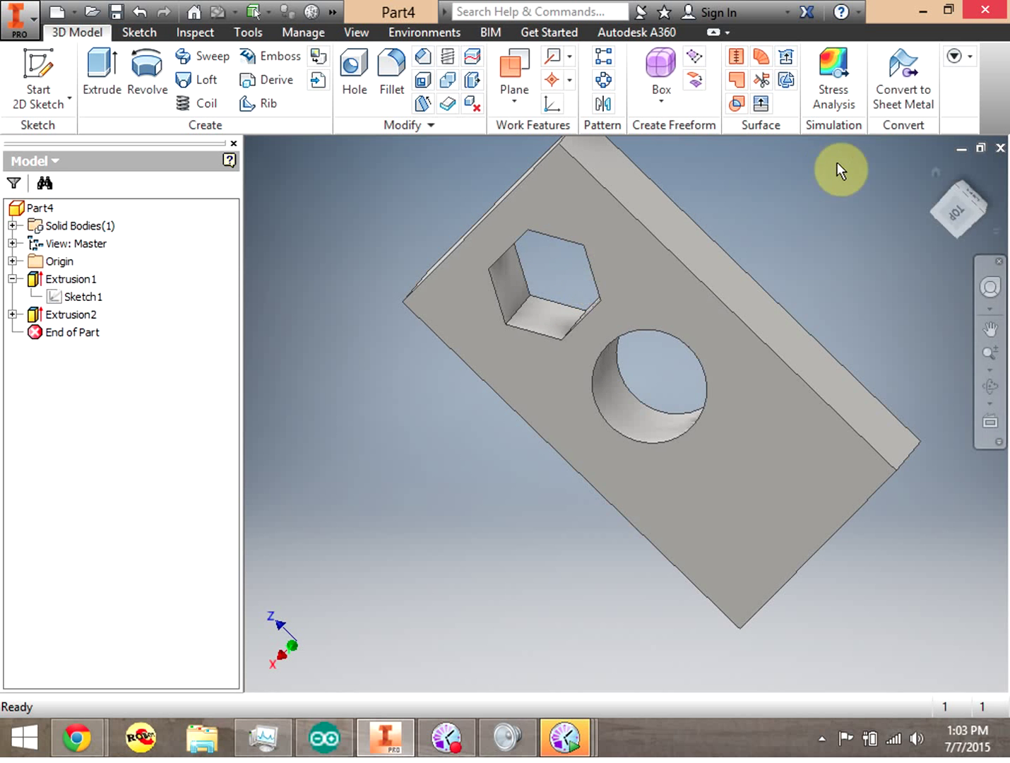
pyautogui.click(947, 205)
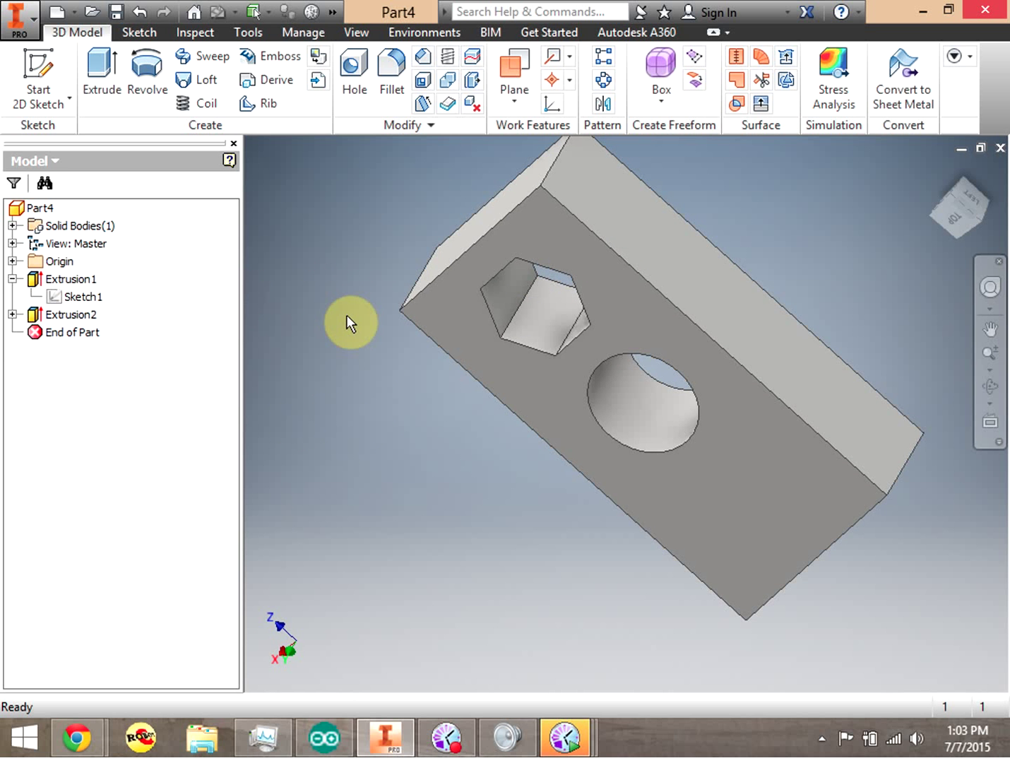
# Step: Reopen the block's base sketch, Sketch1, and set the rectangle's 1 in width to 2 in
pyautogui.click(12, 314)
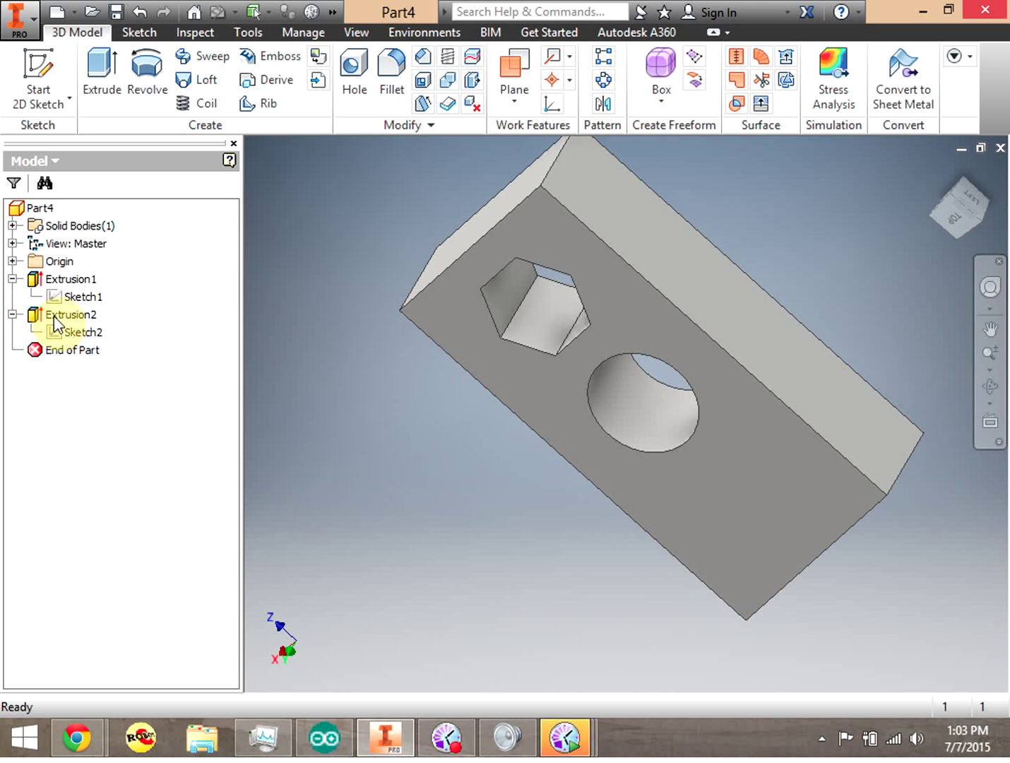
pyautogui.doubleClick(56, 294)
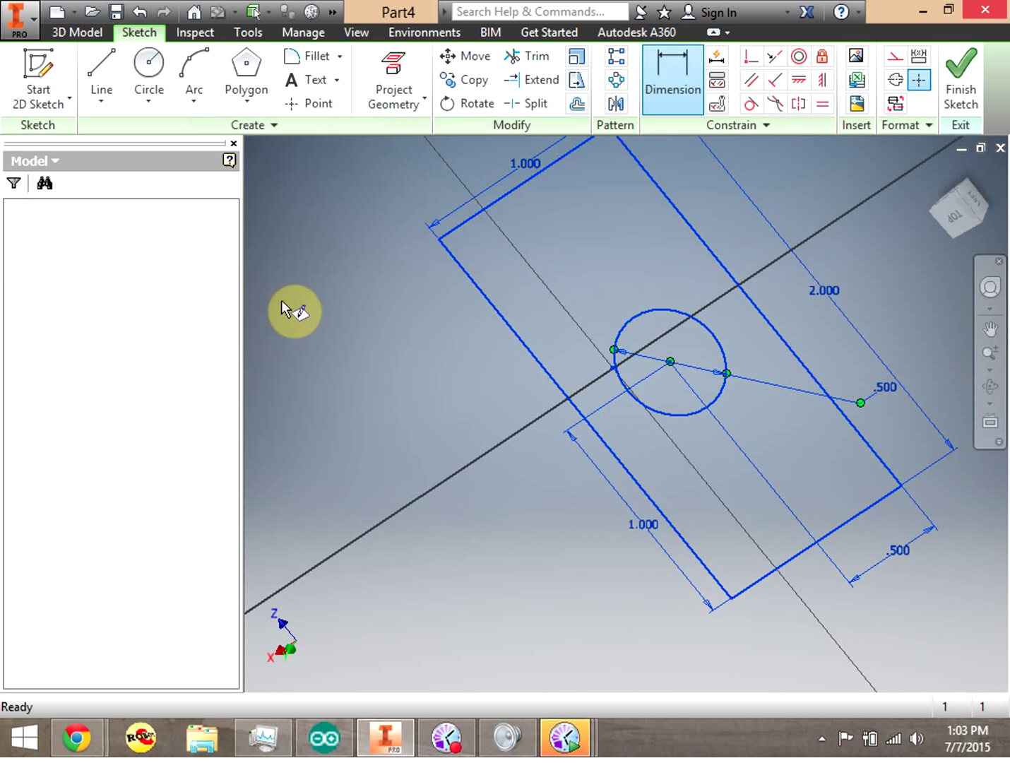
pyautogui.doubleClick(606, 143)
pyautogui.moveTo(536, 219); pyautogui.dragTo(518, 219)
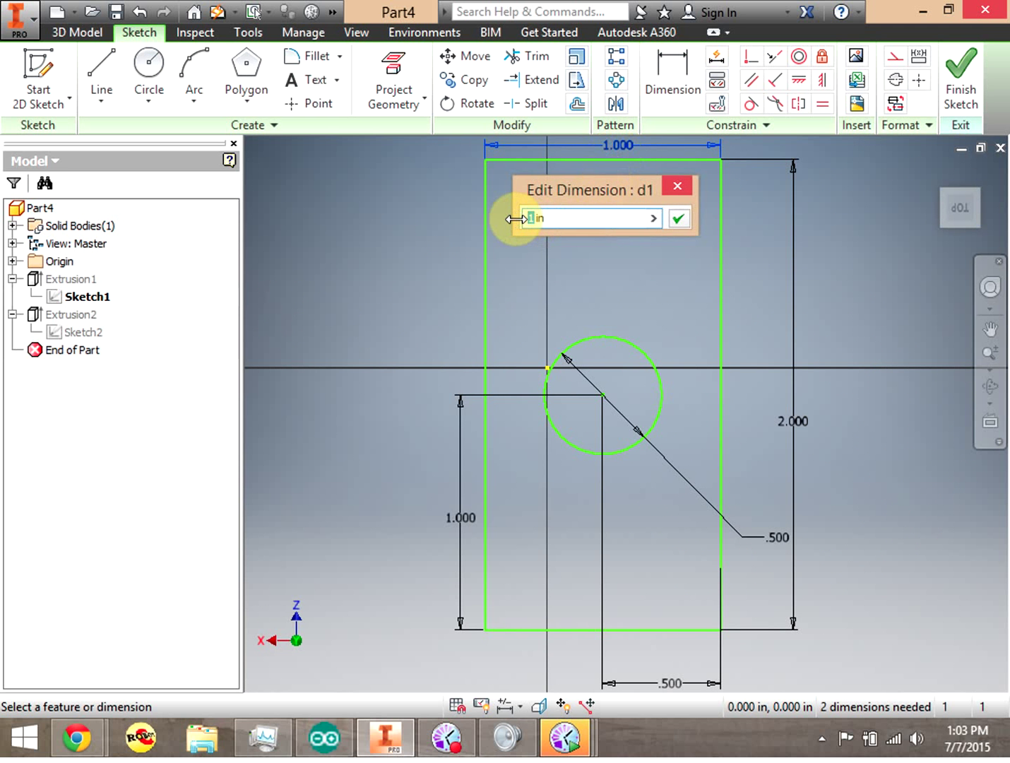
pyautogui.write('2')
pyautogui.press('Return')
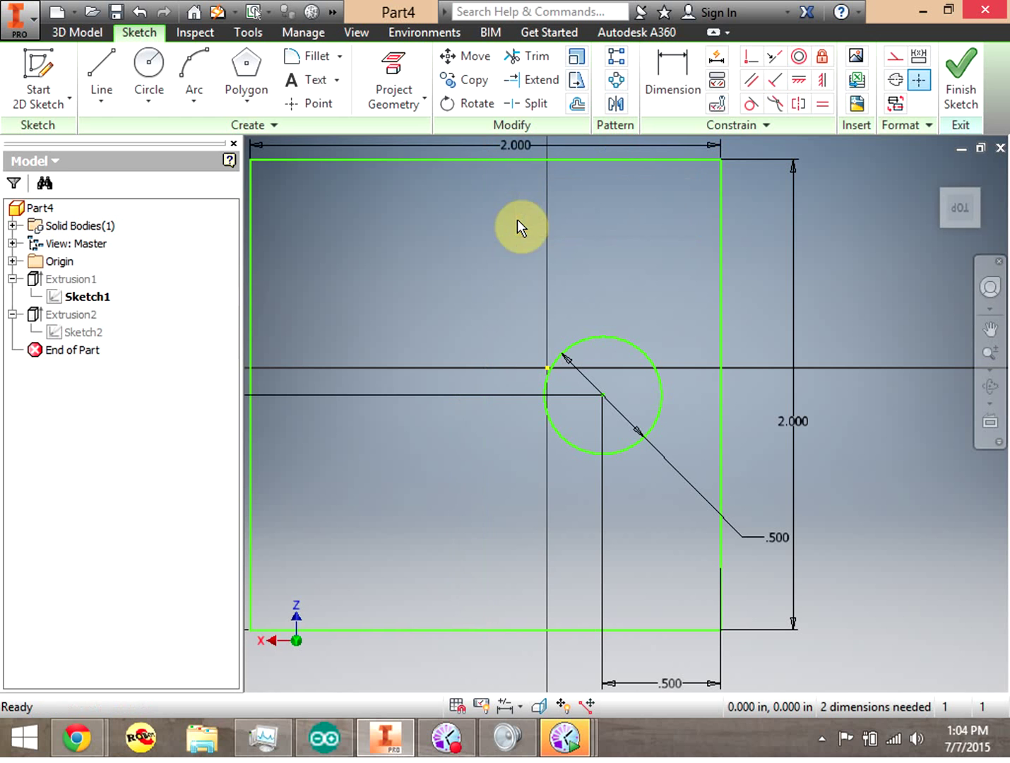
pyautogui.click(592, 338)
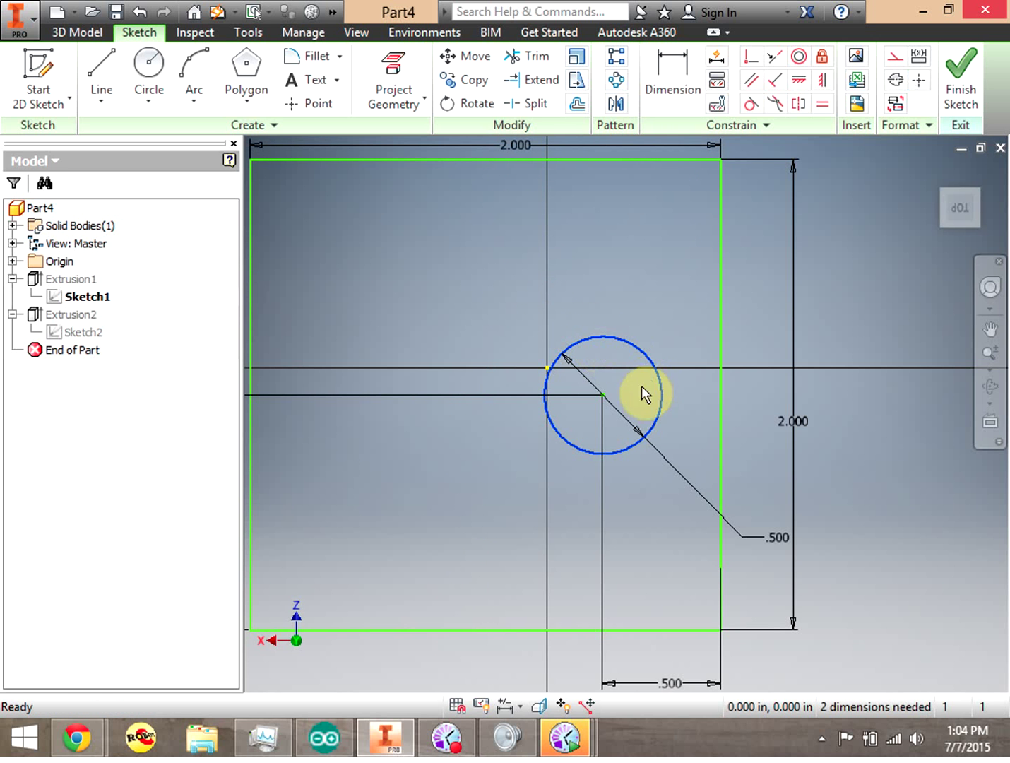
pyautogui.click(990, 354)
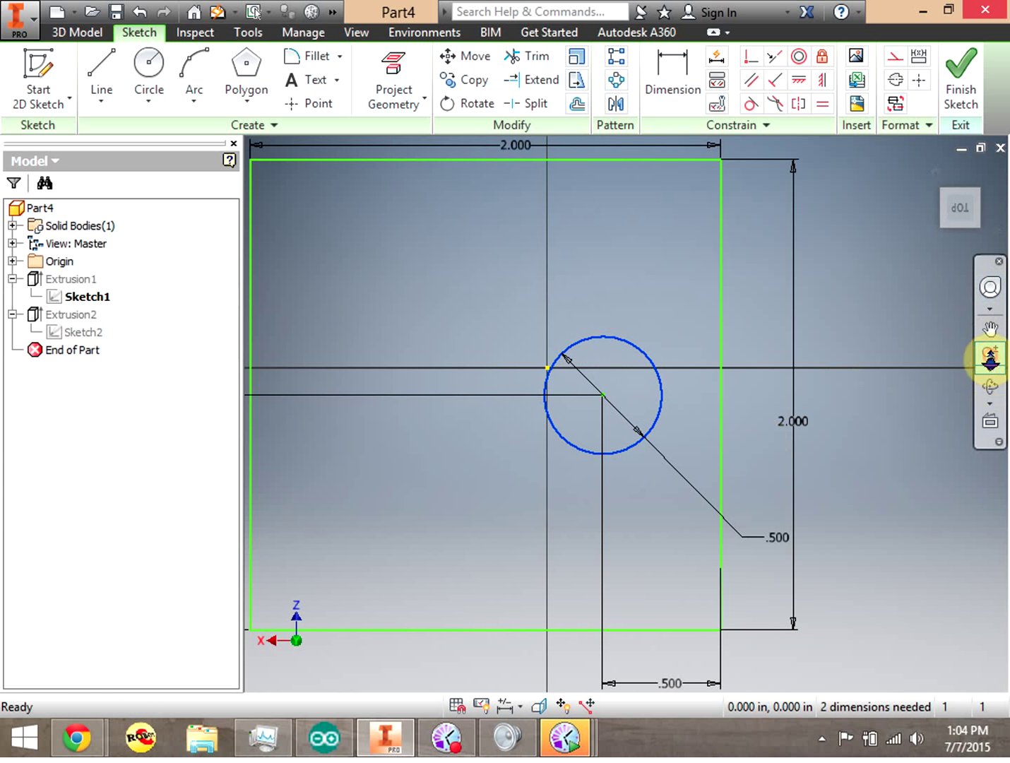
pyautogui.moveTo(933, 381)
pyautogui.mouseDown()
pyautogui.moveTo(933, 305)
pyautogui.moveTo(936, 343)
pyautogui.mouseUp()
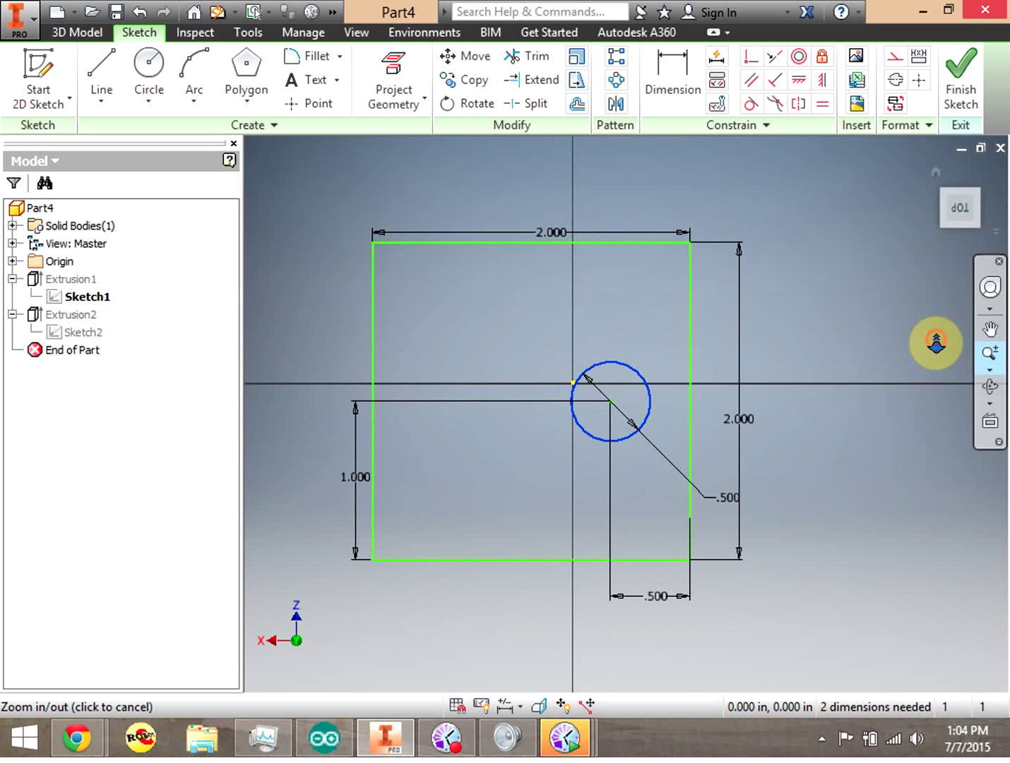
pyautogui.press('Escape')
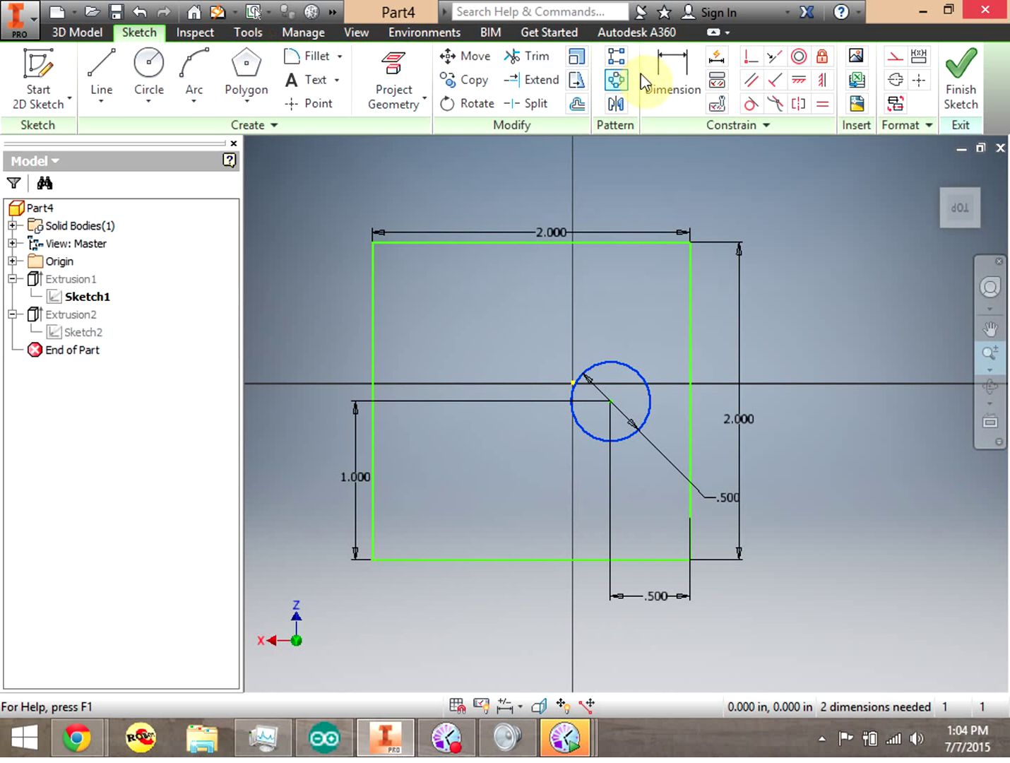
pyautogui.press('F3')
pyautogui.rightClick(689, 176)
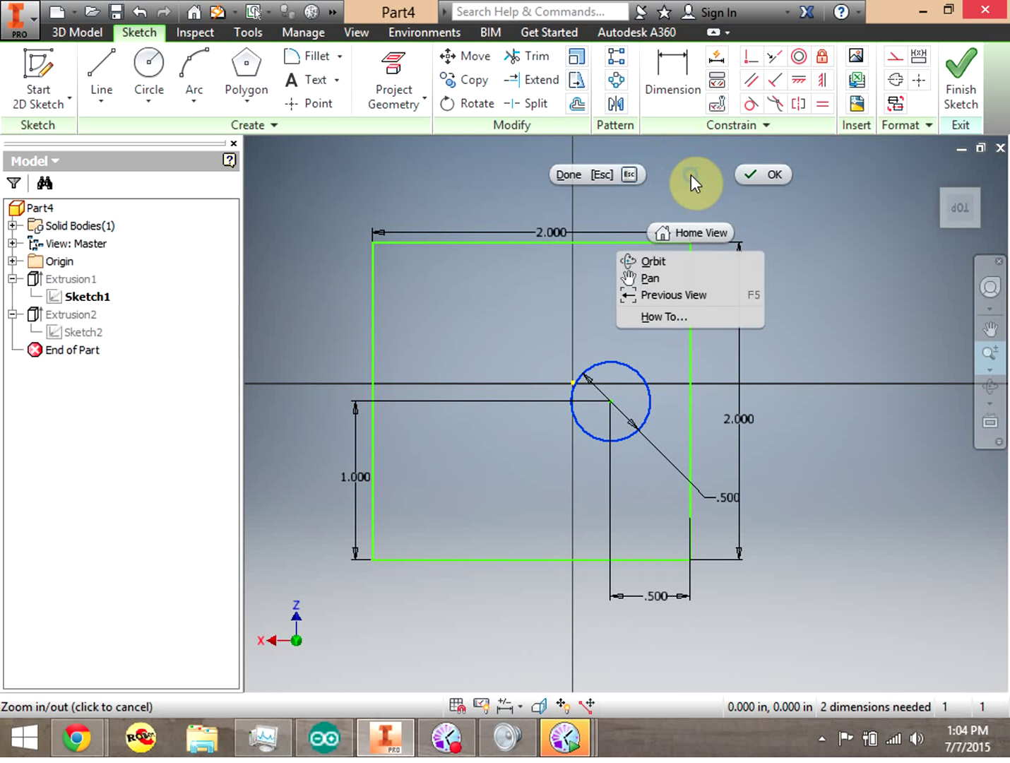
pyautogui.click(779, 176)
pyautogui.doubleClick(358, 474)
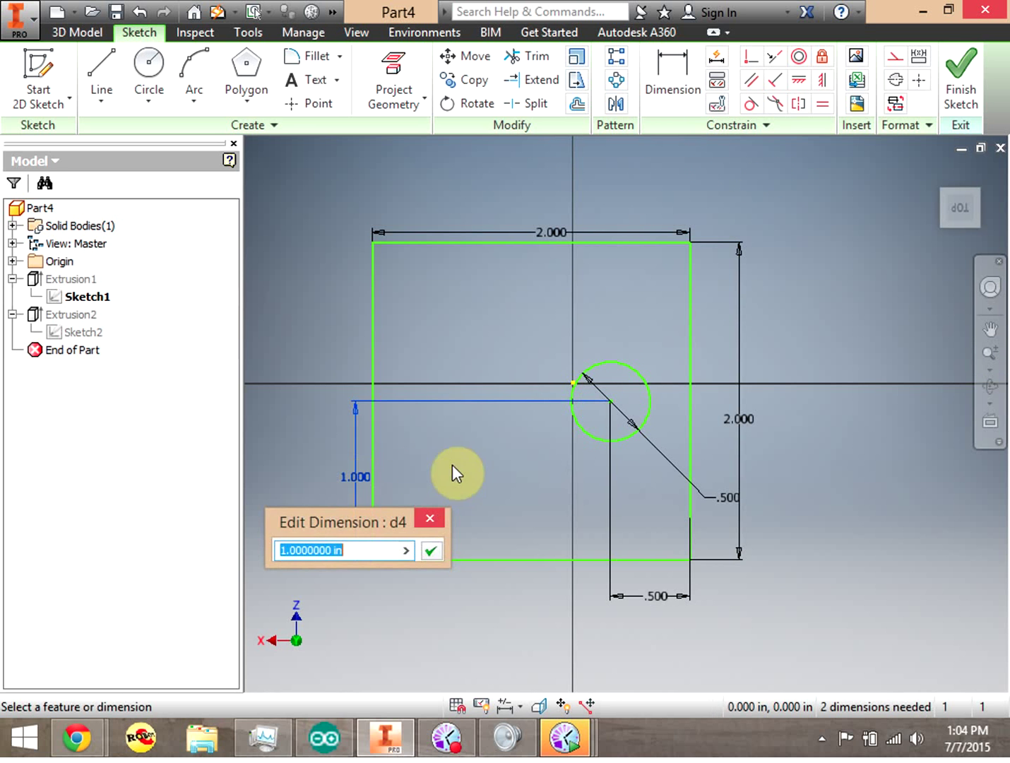
pyautogui.click(659, 604)
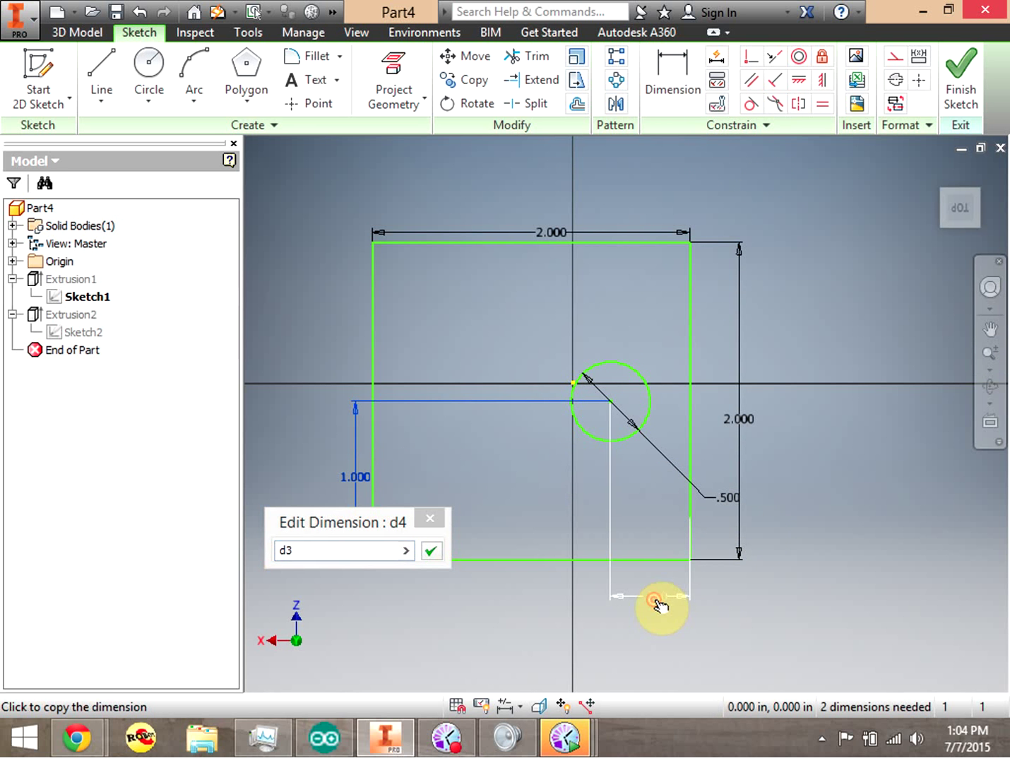
pyautogui.click(431, 518)
# Step: Set the horizontal distance from the circle's centre to the rectangle's side edge to 1 in
pyautogui.click(659, 597)
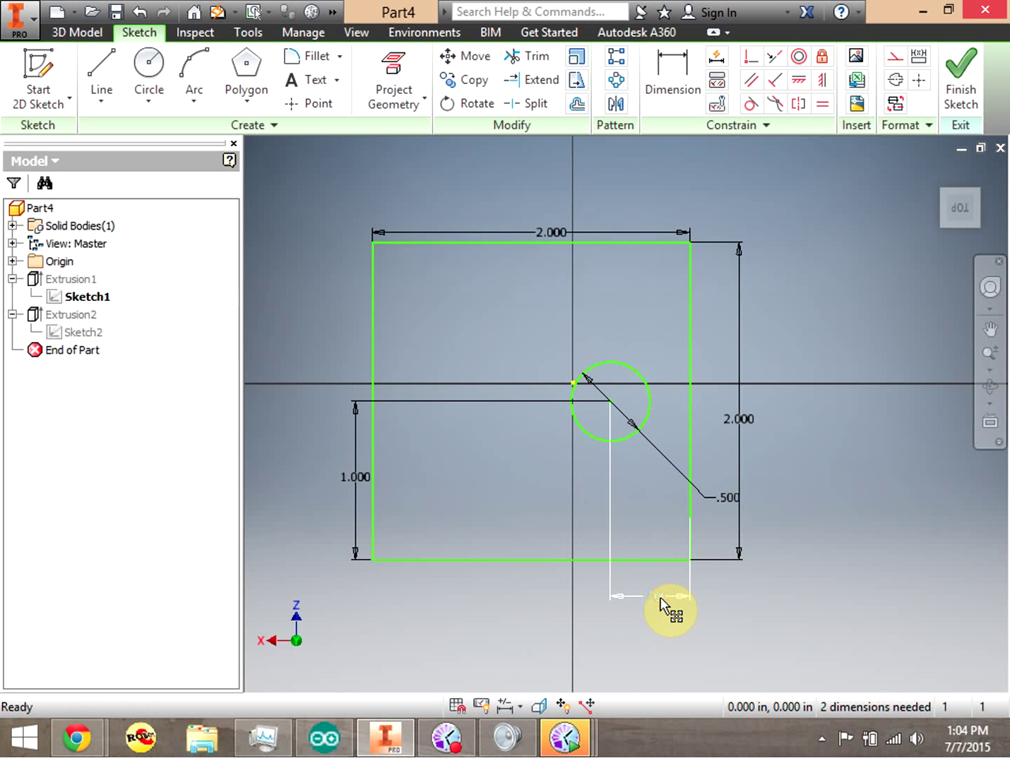
pyautogui.doubleClick(661, 599)
pyautogui.press('BackSpace')
pyautogui.moveTo(594, 674); pyautogui.dragTo(563, 679)
pyautogui.write('1')
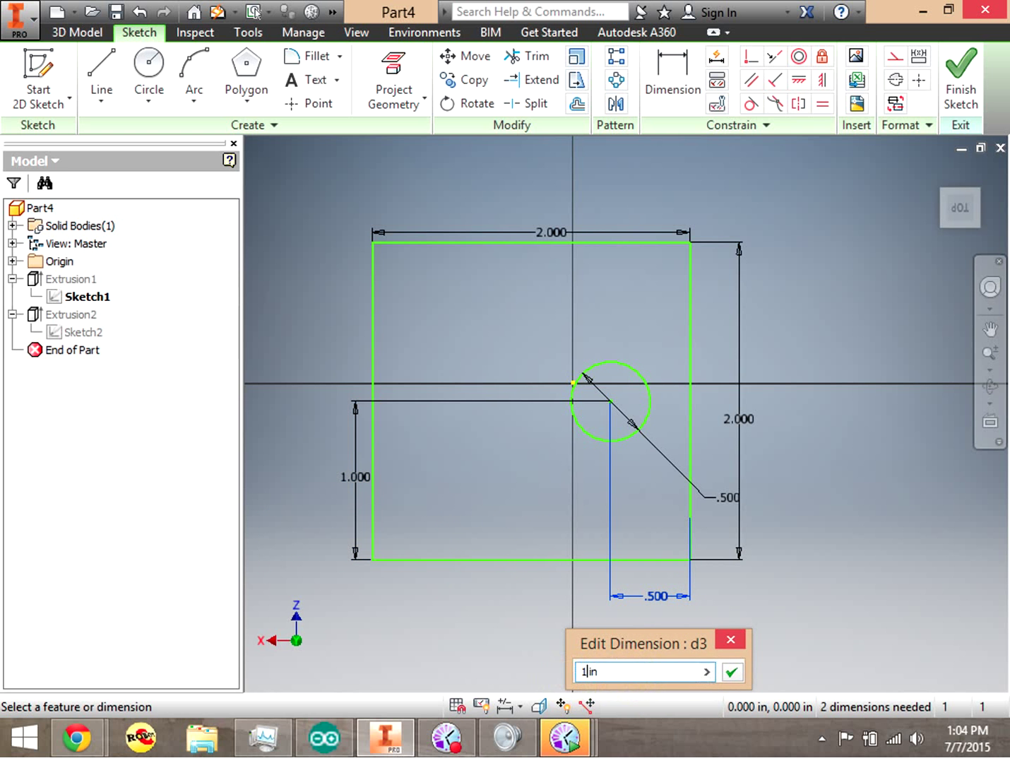
pyautogui.click(730, 671)
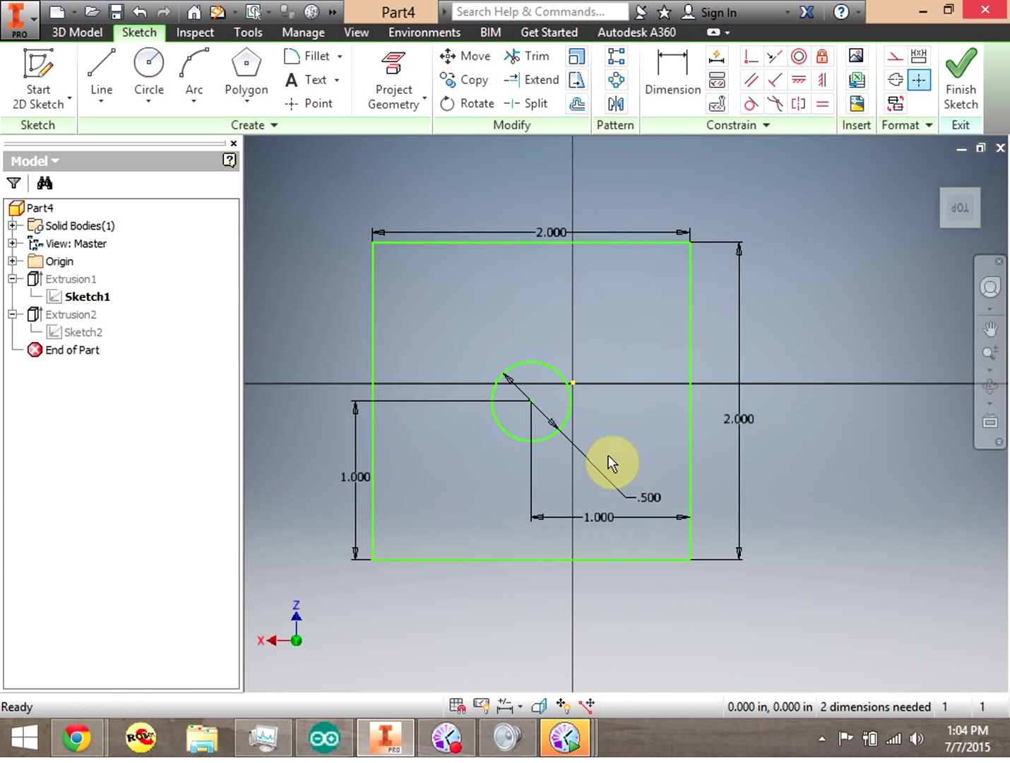
# Step: Set the circle's diameter to 1 in
pyautogui.doubleClick(649, 498)
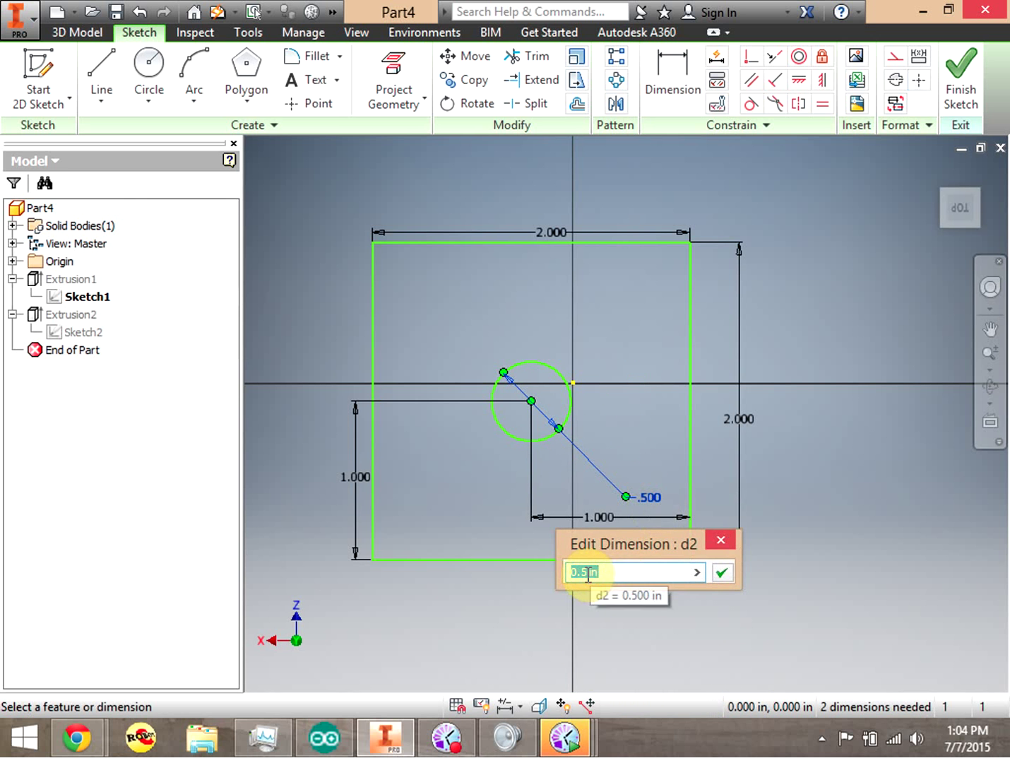
pyautogui.write('1')
pyautogui.click(730, 574)
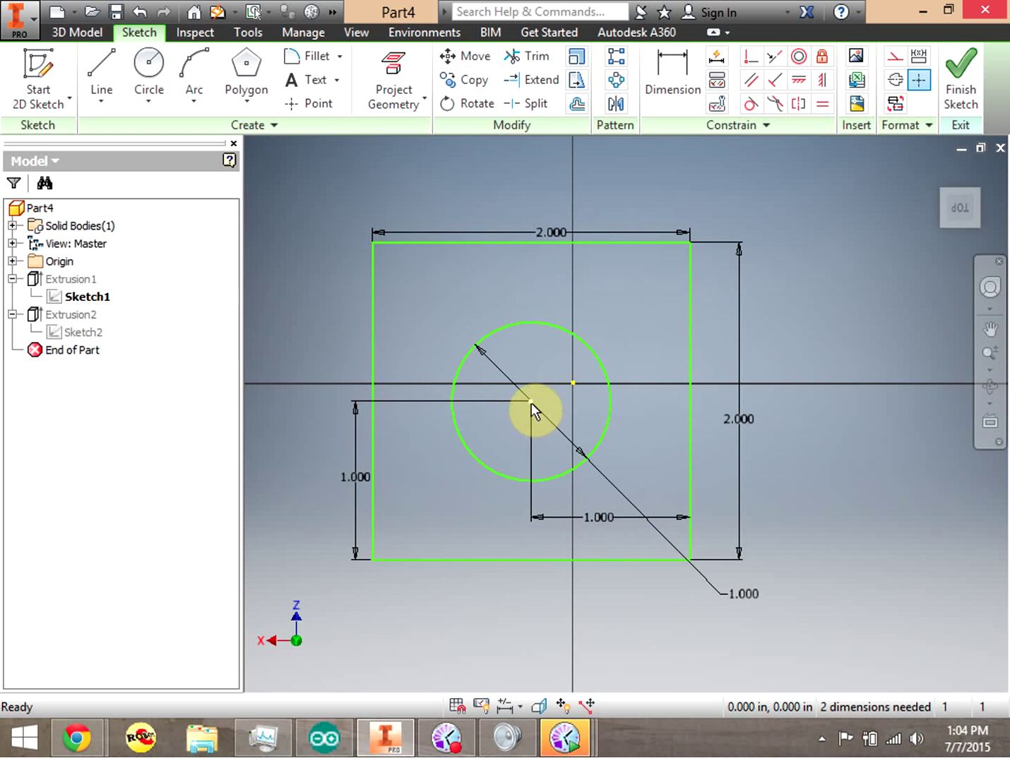
# Step: Link the circle centre's vertical distance dimension to its horizontal distance dimension, d3
pyautogui.doubleClick(361, 473)
pyautogui.click(607, 519)
pyautogui.moveTo(343, 546); pyautogui.dragTo(251, 555)
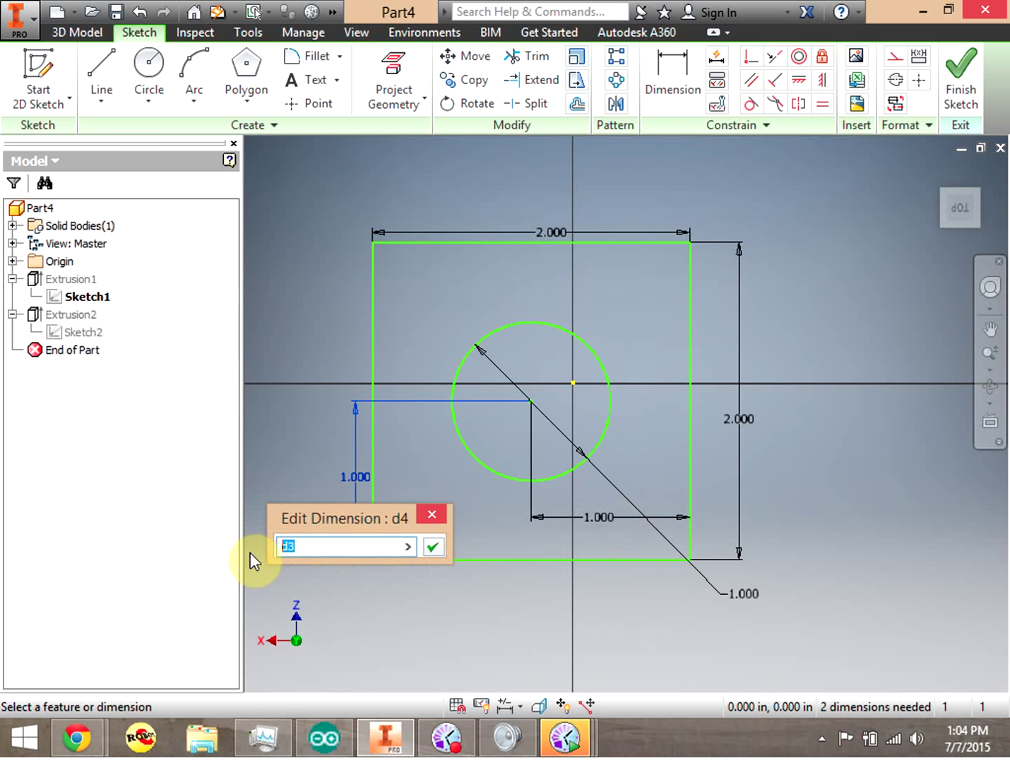
pyautogui.click(431, 548)
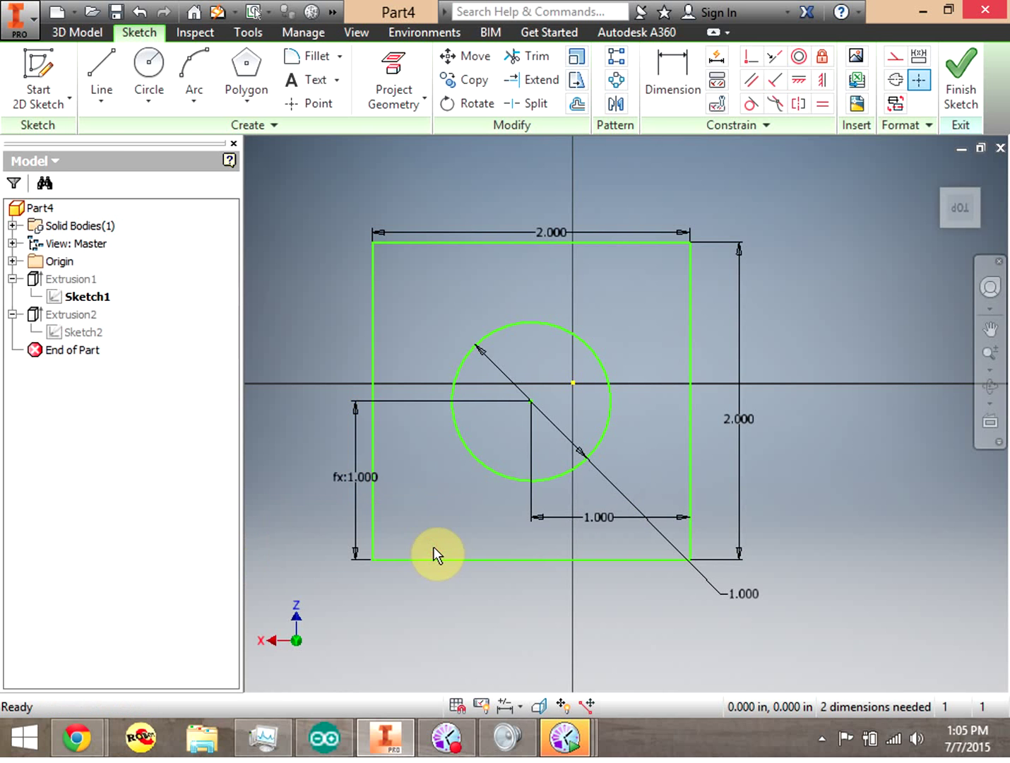
# Step: Set the circle centre's horizontal distance dimension, d3, to 0.5 in
pyautogui.doubleClick(602, 519)
pyautogui.click(529, 592)
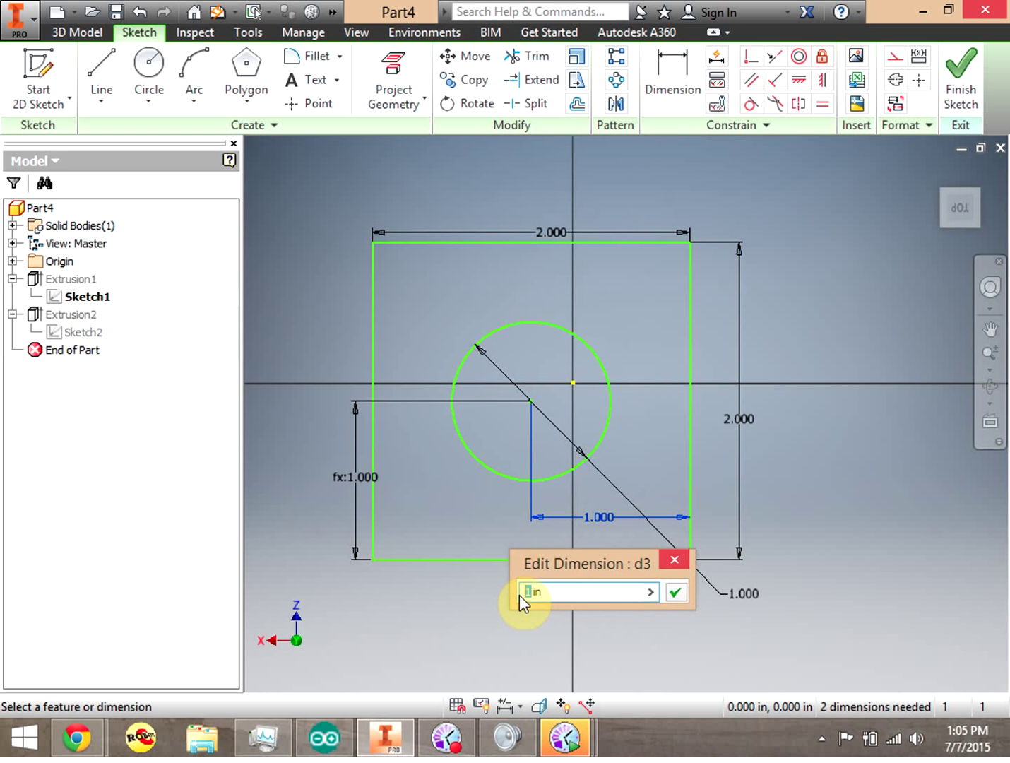
pyautogui.write('.5')
pyautogui.press('Return')
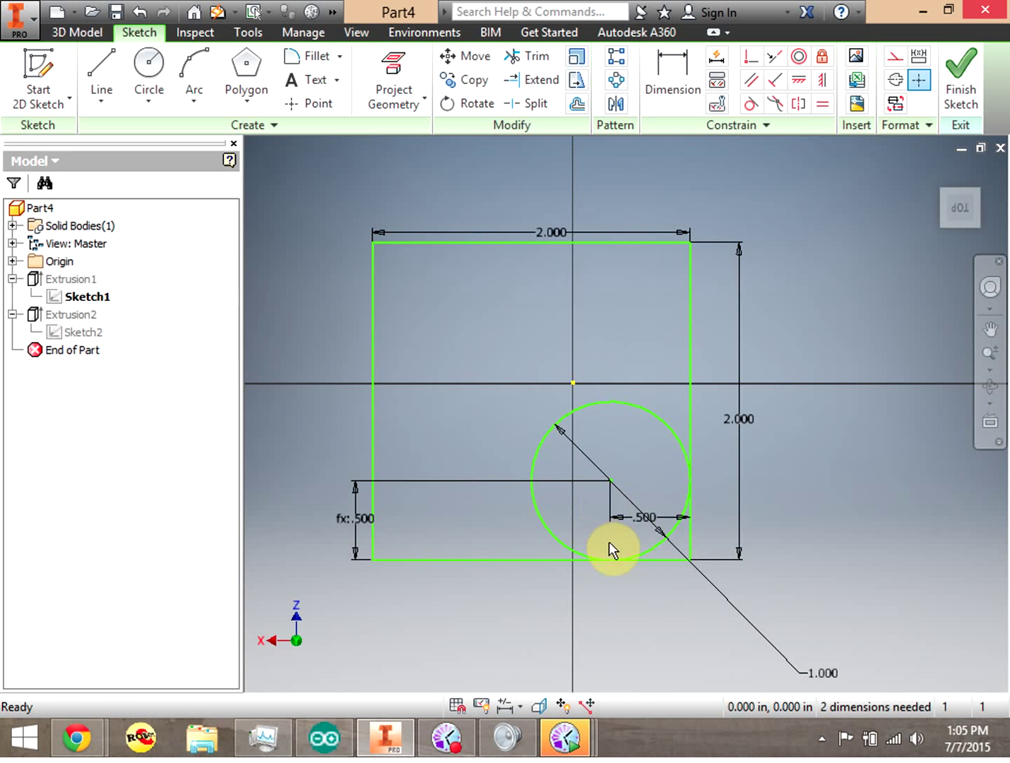
pyautogui.doubleClick(644, 518)
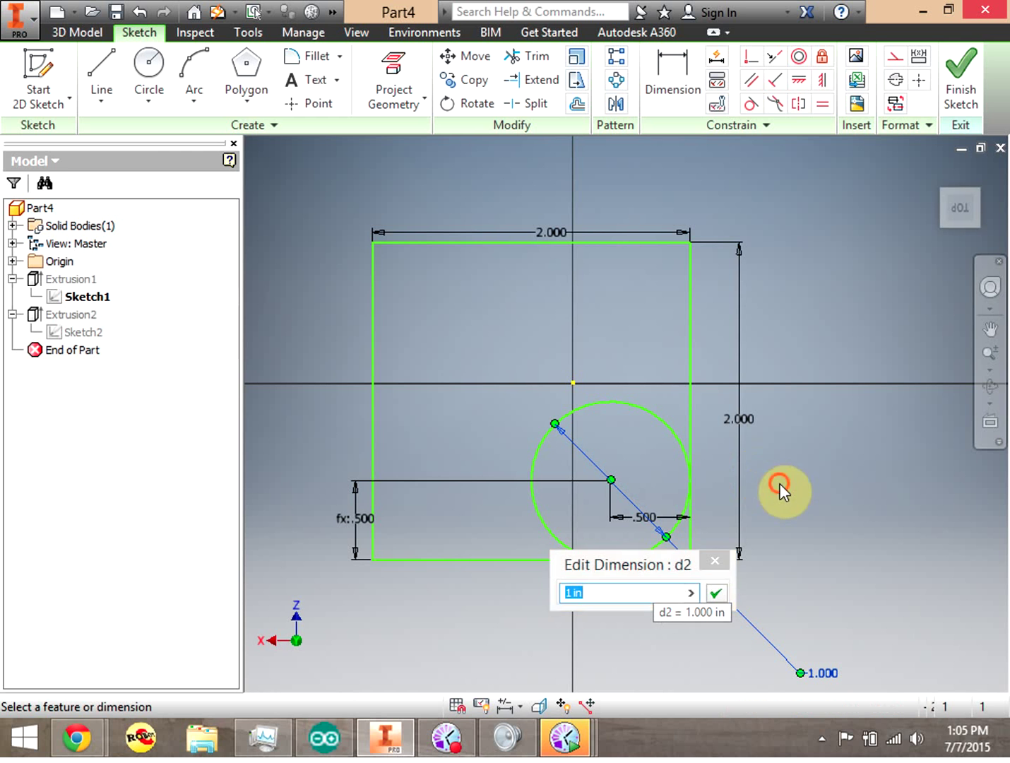
pyautogui.click(653, 523)
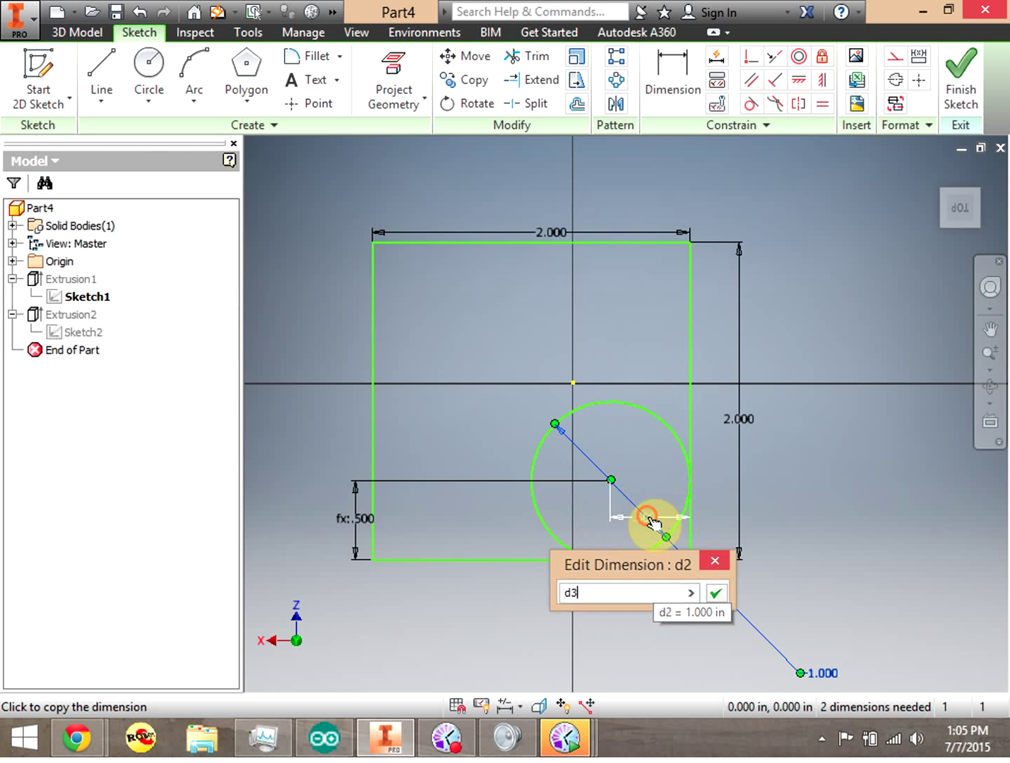
pyautogui.click(716, 564)
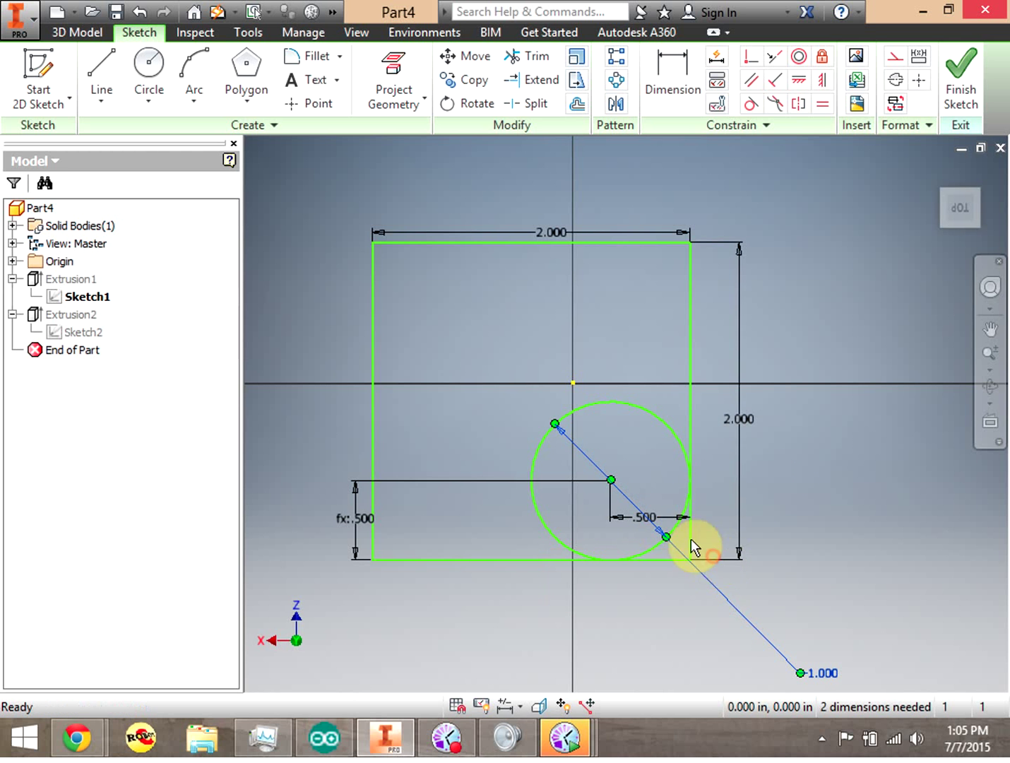
# Step: Set the circle centre's horizontal distance dimension, d3, to 1 in and finish the base sketch to update the block
pyautogui.click(656, 516)
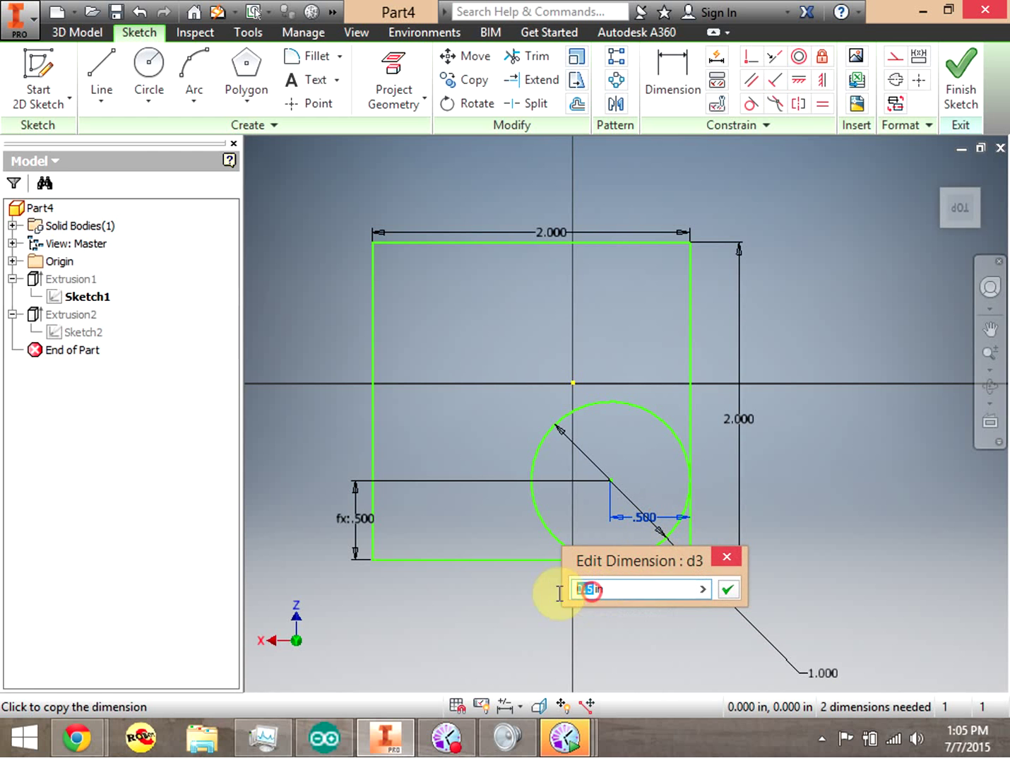
pyautogui.write('1')
pyautogui.click(727, 589)
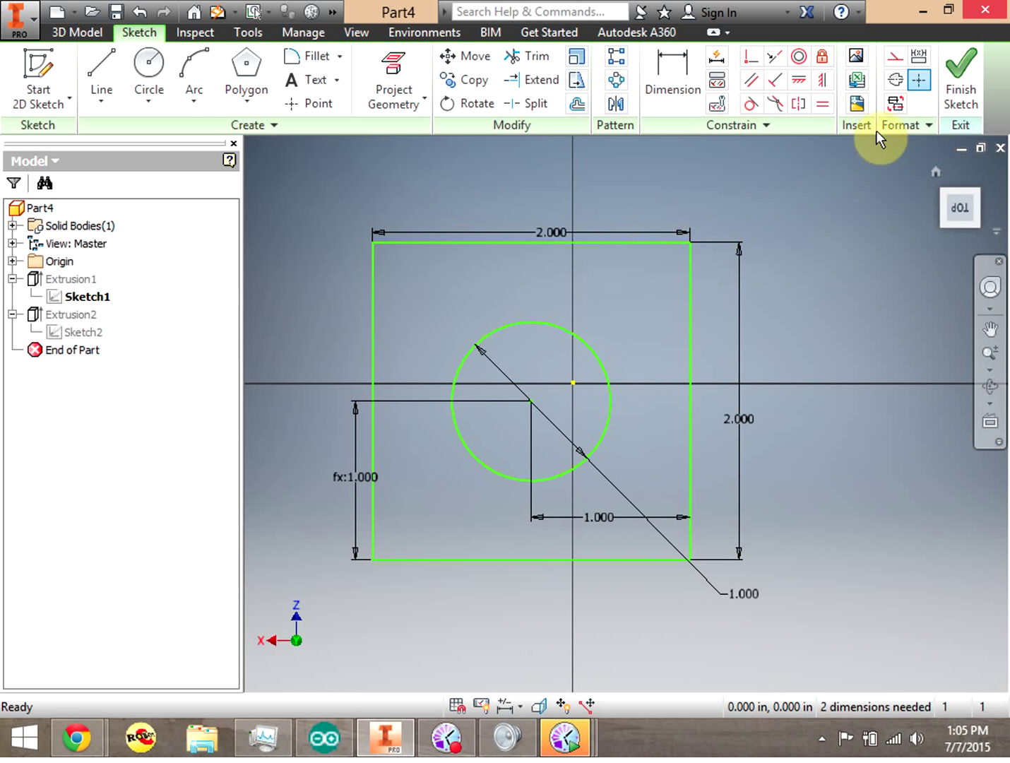
pyautogui.click(961, 82)
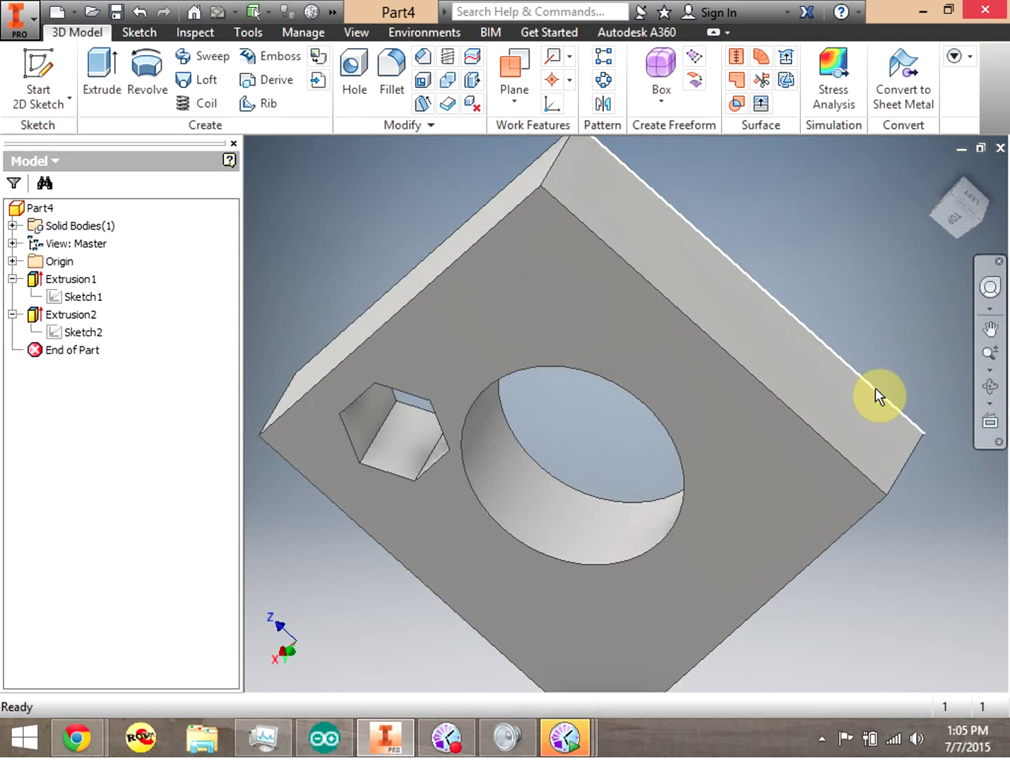
pyautogui.moveTo(952, 224)
pyautogui.mouseDown()
pyautogui.moveTo(912, 185)
pyautogui.moveTo(922, 166)
pyautogui.moveTo(943, 187)
pyautogui.moveTo(891, 194)
pyautogui.moveTo(859, 642)
pyautogui.mouseUp()
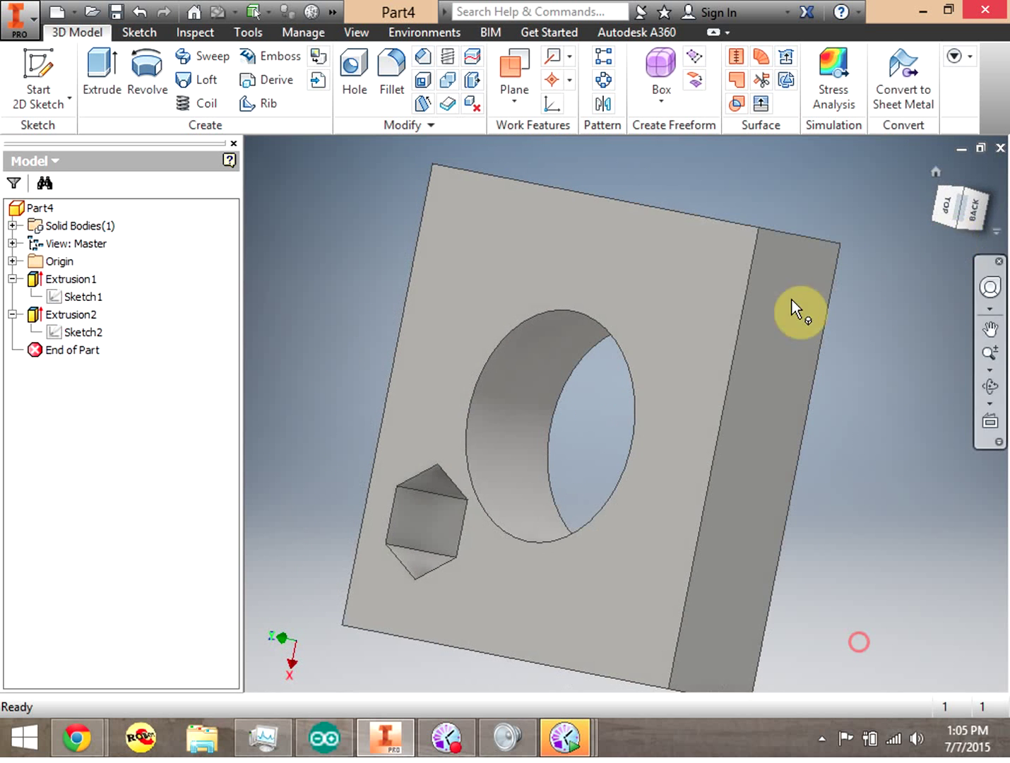